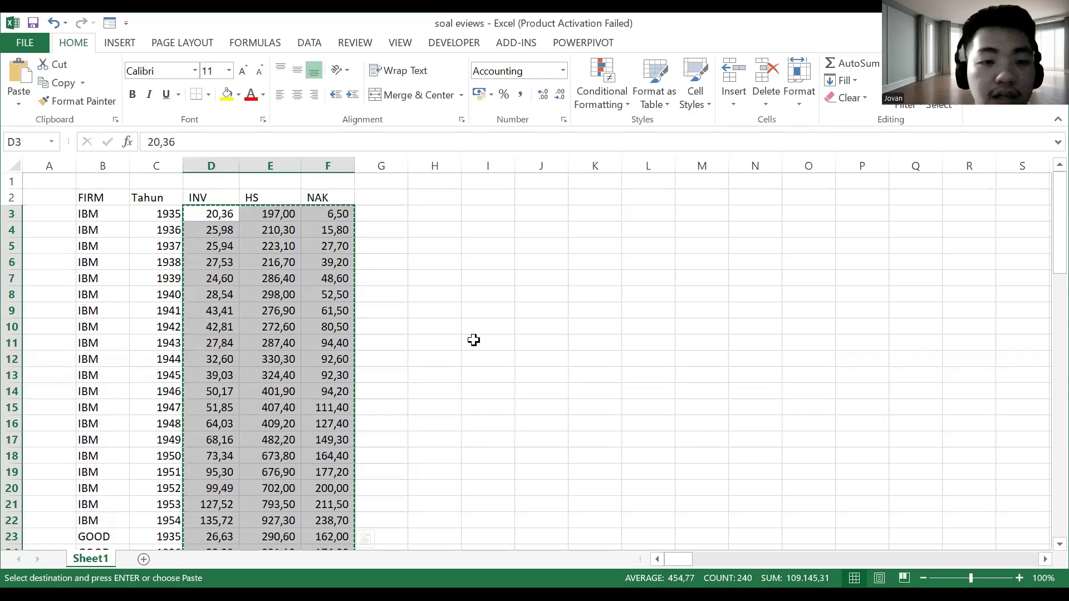
# - Examine the panel data's FIRM and Tahun columns, including the US years, and the INV, HS and NAK headers
pyautogui.click(95, 198)
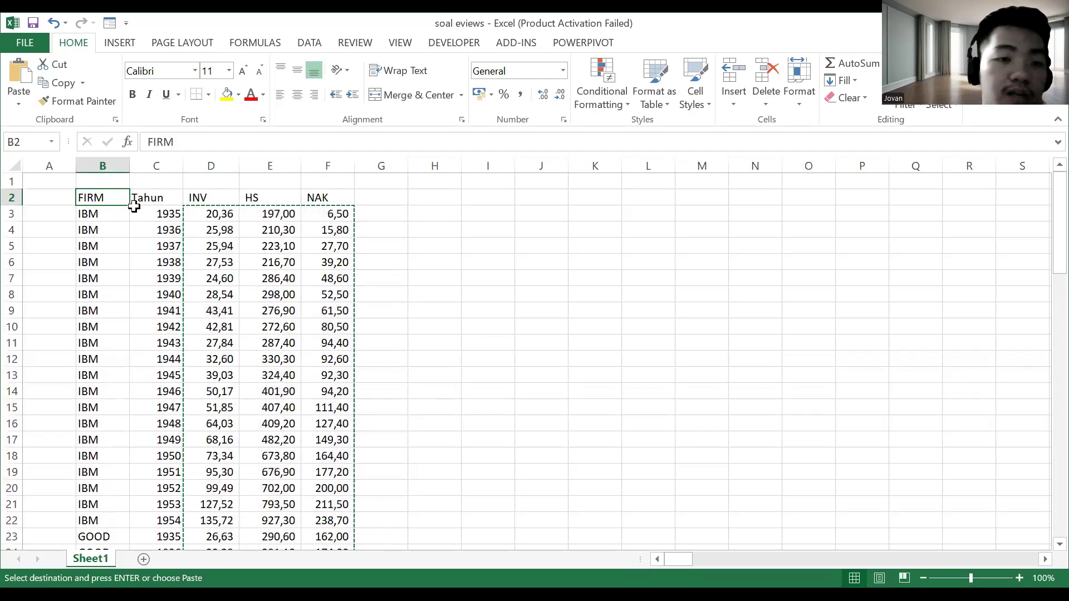
pyautogui.scroll(-8, 131, 281)
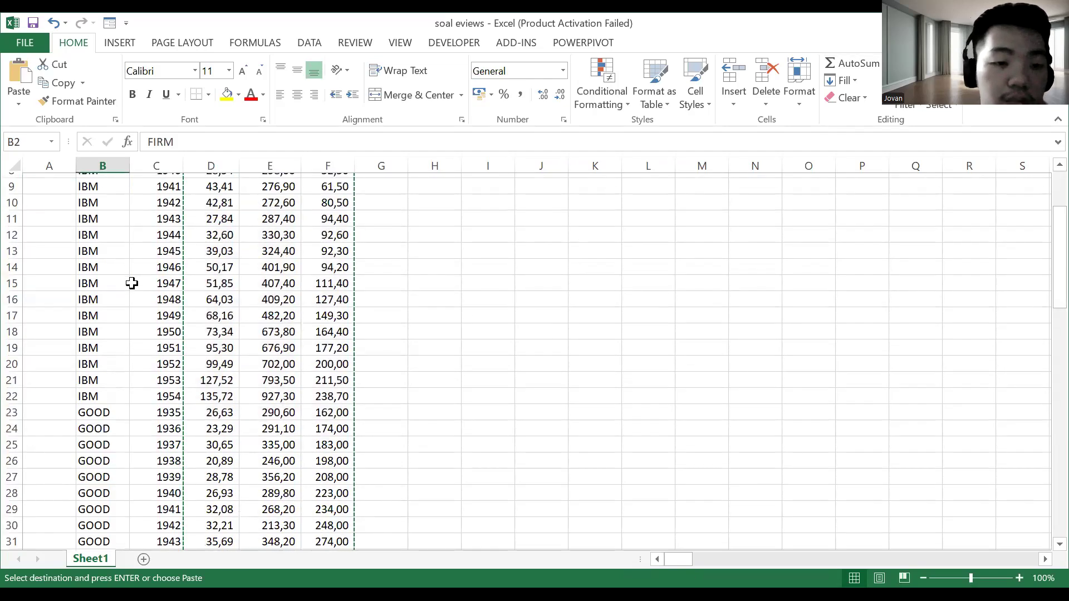
pyautogui.scroll(-9, 131, 283)
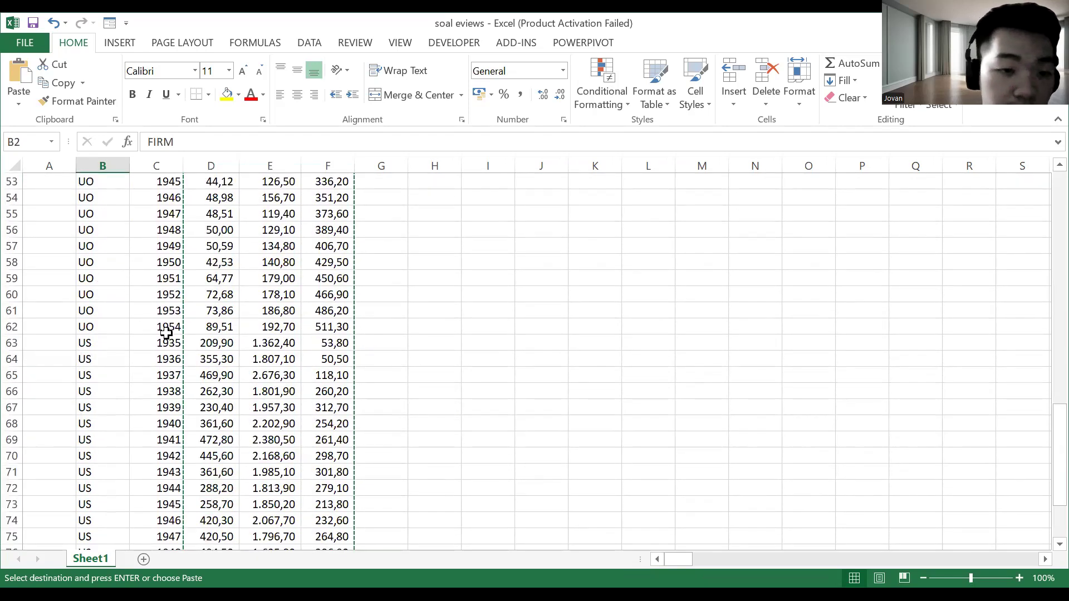
pyautogui.moveTo(166, 342); pyautogui.dragTo(167, 502)
pyautogui.scroll(15, 434, 368)
pyautogui.scroll(6, 434, 367)
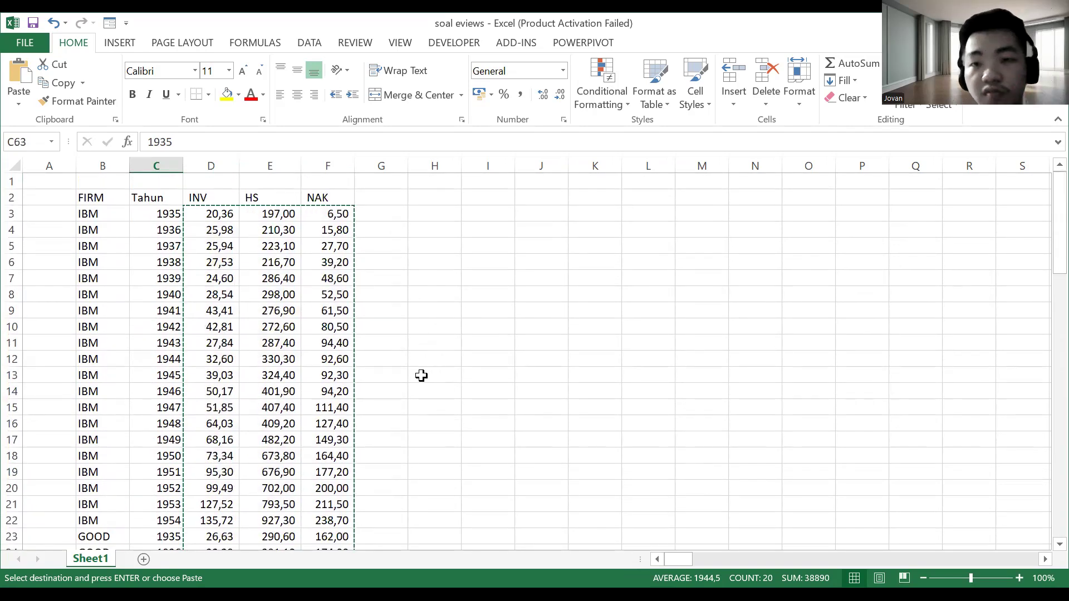
pyautogui.click(216, 198)
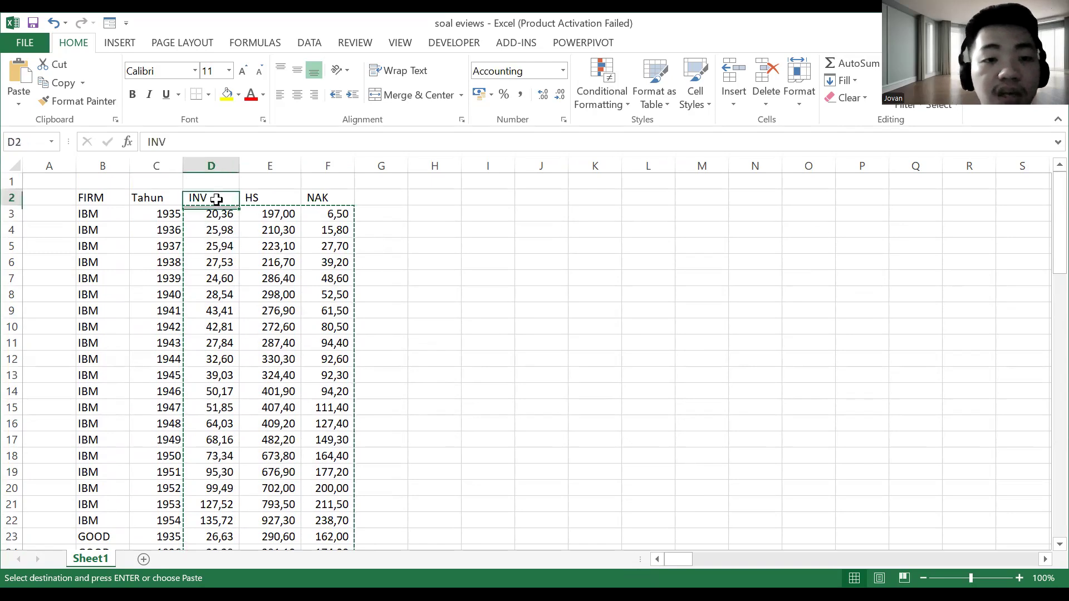
pyautogui.click(267, 204)
pyautogui.click(334, 198)
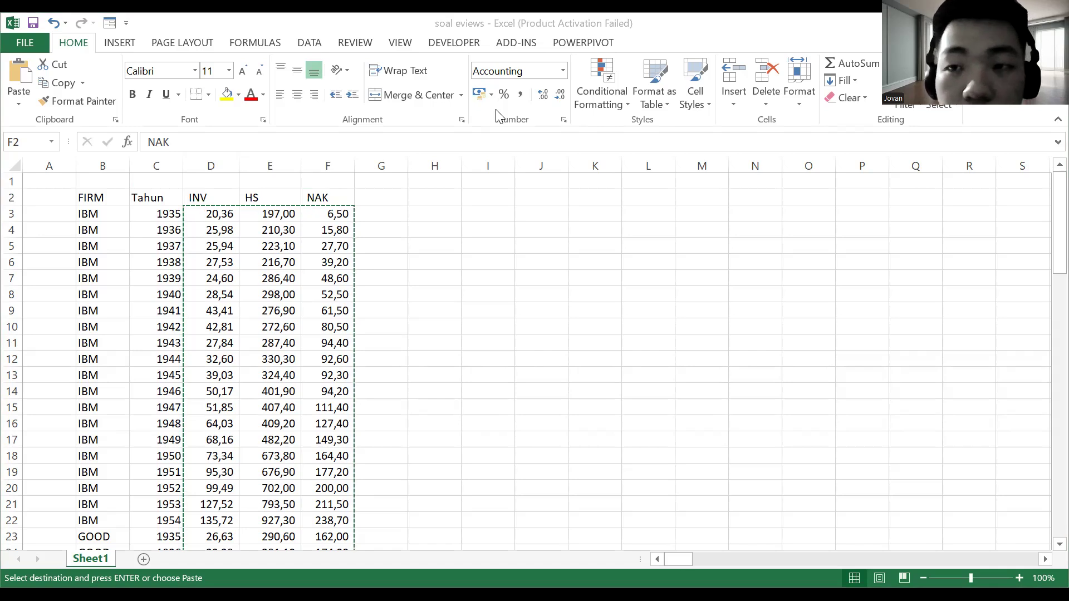
# - Open EViews 13 and start creating a new workfile
pyautogui.press('super')
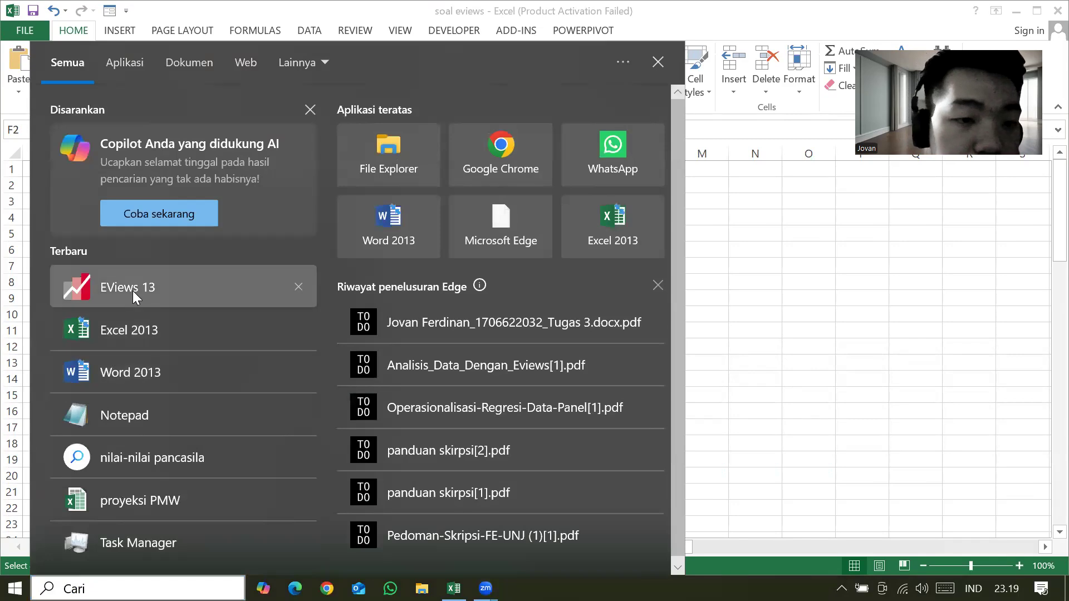
pyautogui.click(133, 290)
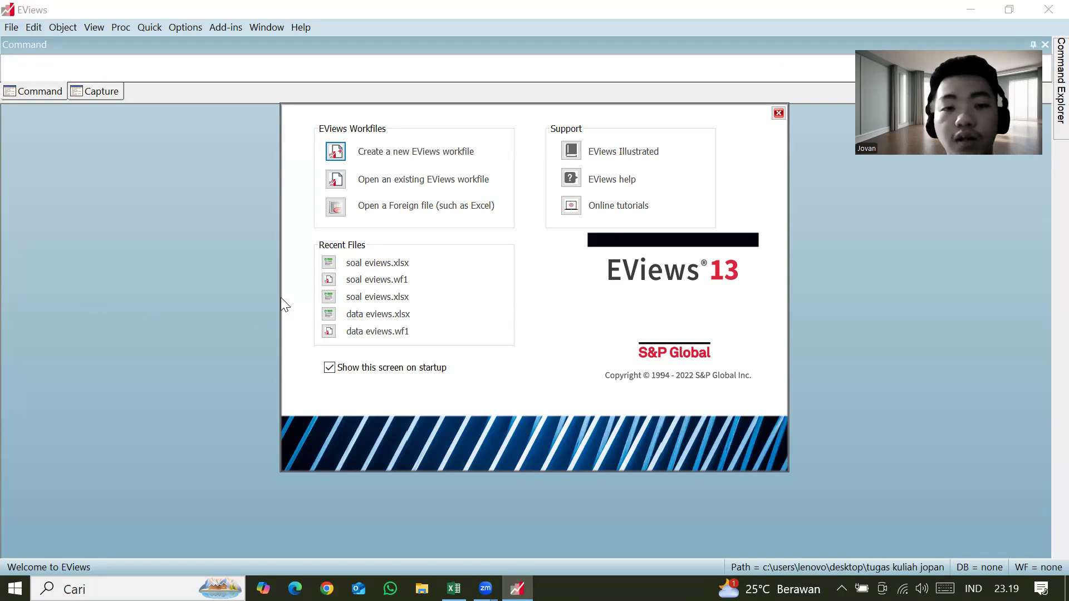
pyautogui.click(414, 156)
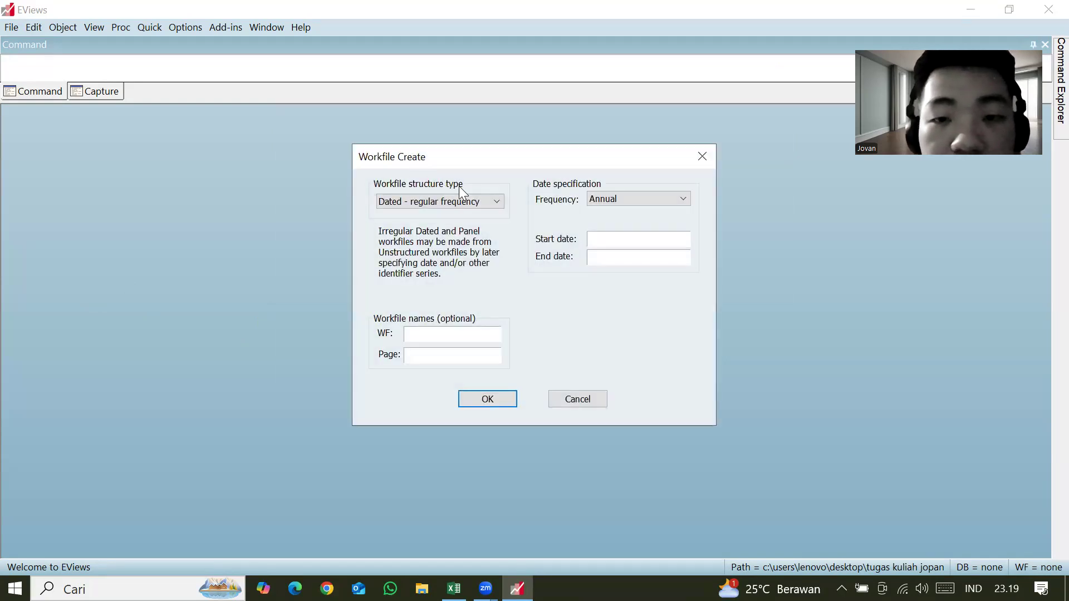
# - Set the workfile structure type to Balanced Panel with an Annual frequency
pyautogui.click(480, 199)
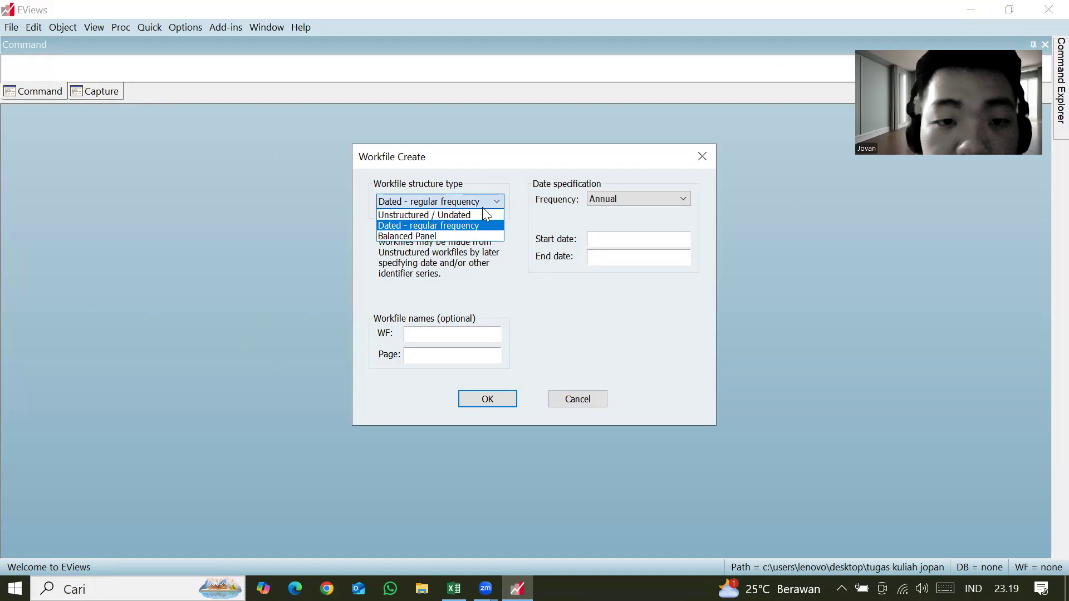
pyautogui.click(477, 236)
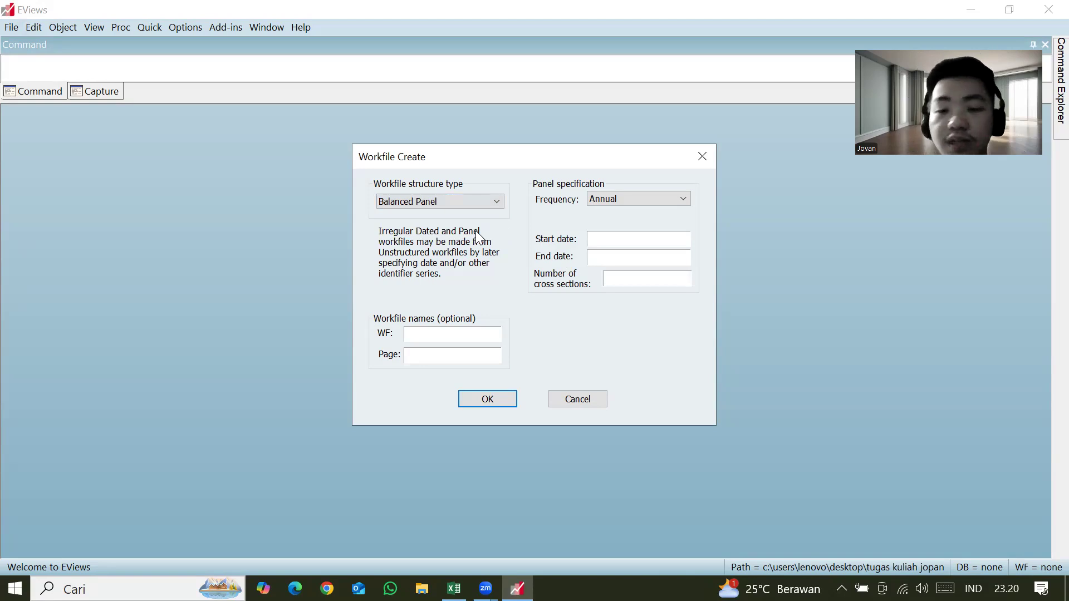
pyautogui.click(626, 207)
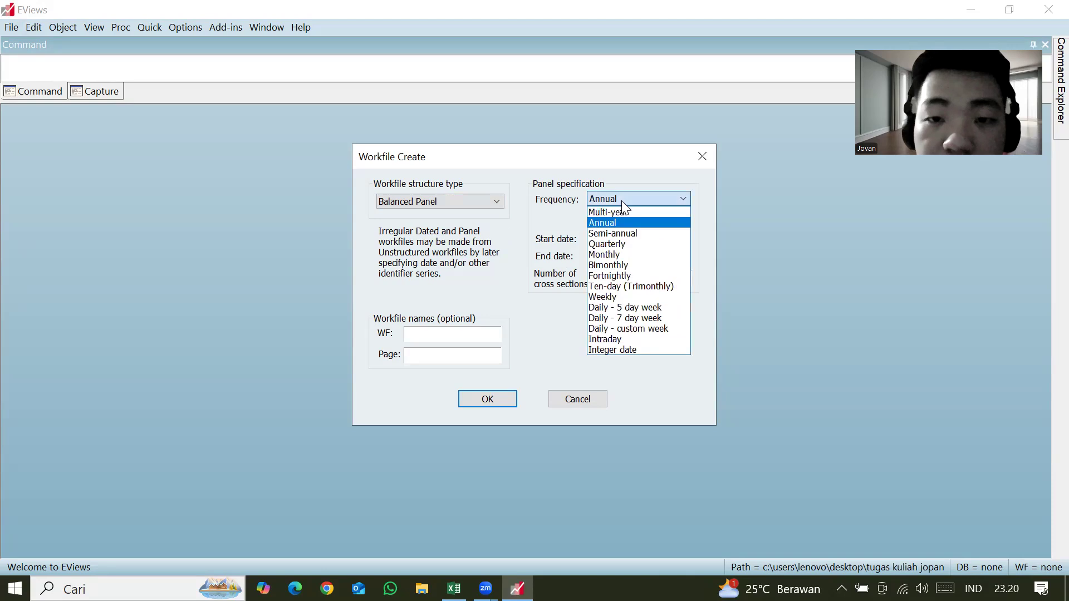
pyautogui.click(657, 223)
# - Check the year range in the Excel data, and create the workfile with start date 1935, end date 1954 and 4 cross sections
pyautogui.click(652, 241)
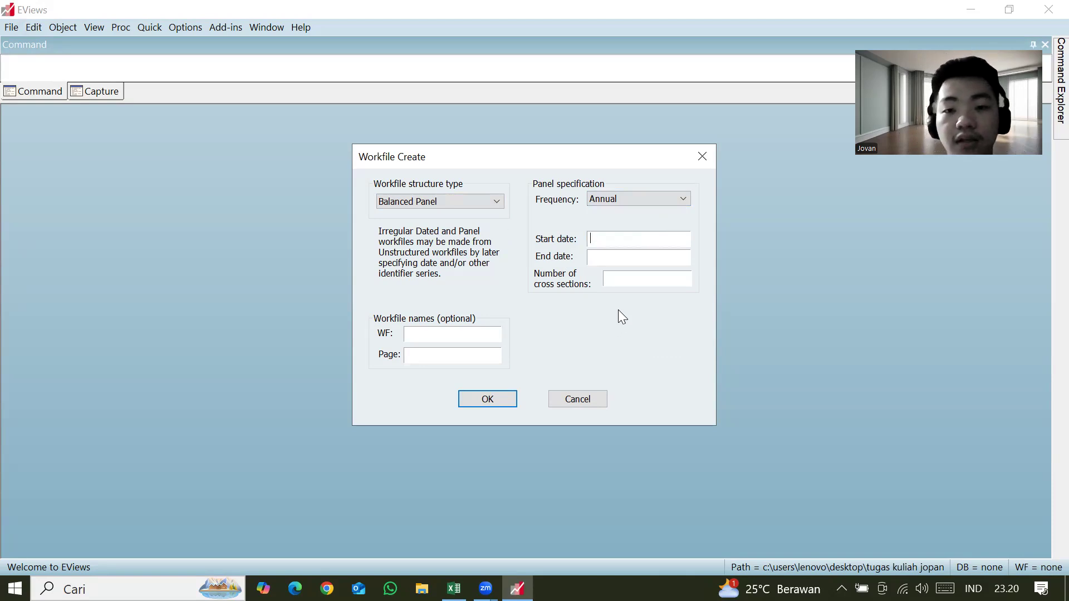
pyautogui.hotkey('alt', 'Tab')
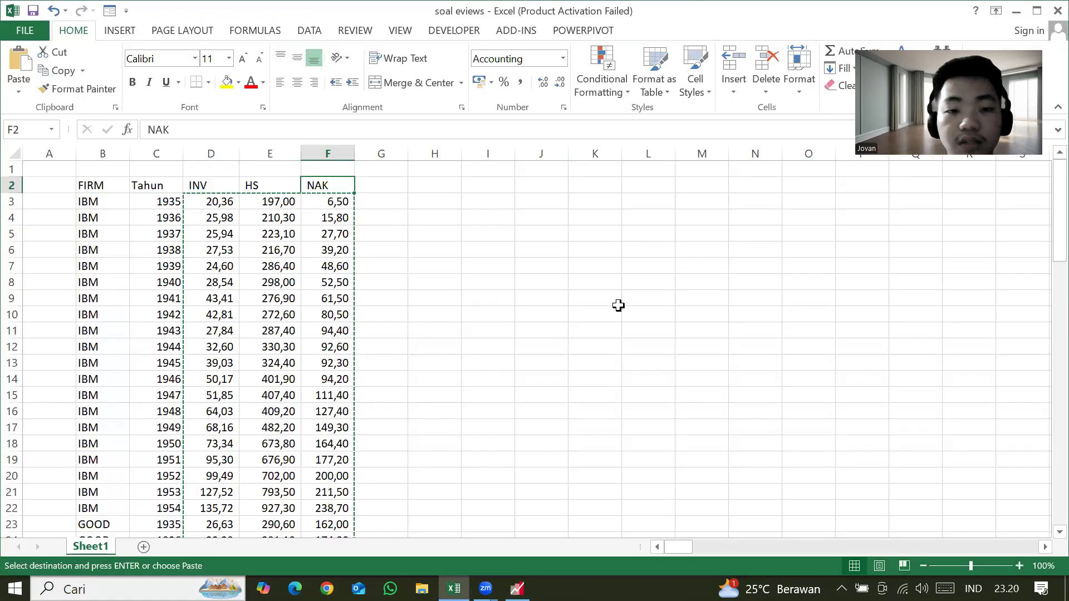
pyautogui.click(154, 202)
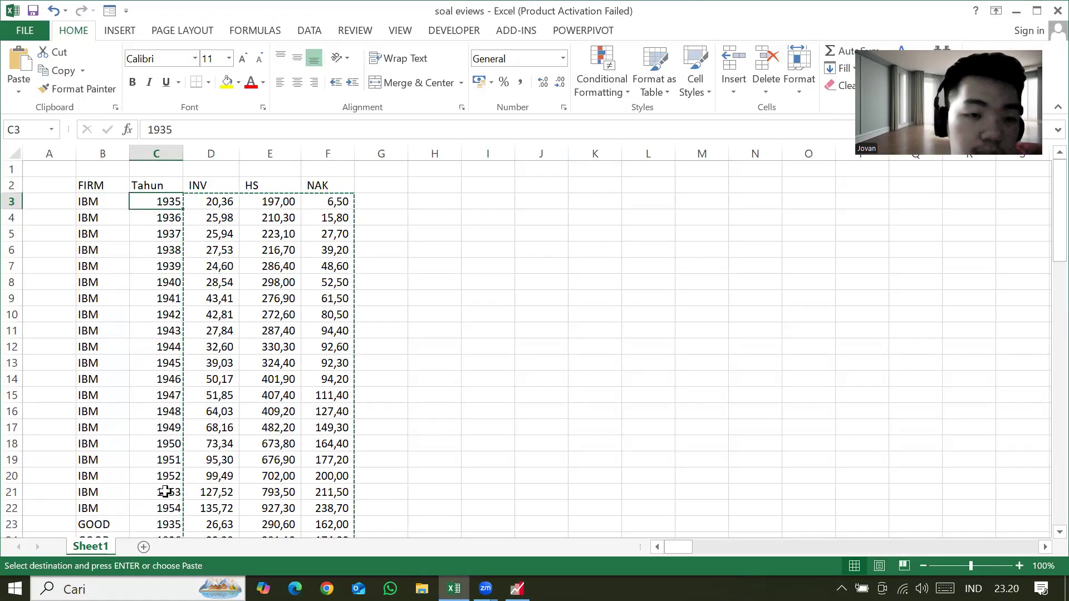
pyautogui.hotkey('alt', 'Tab')
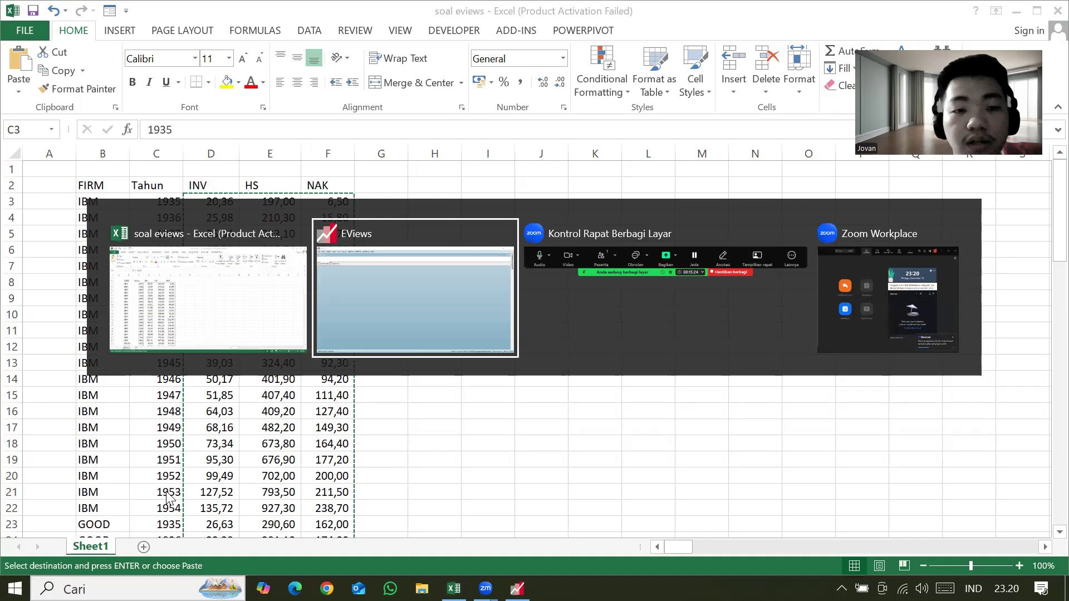
pyautogui.write('1935')
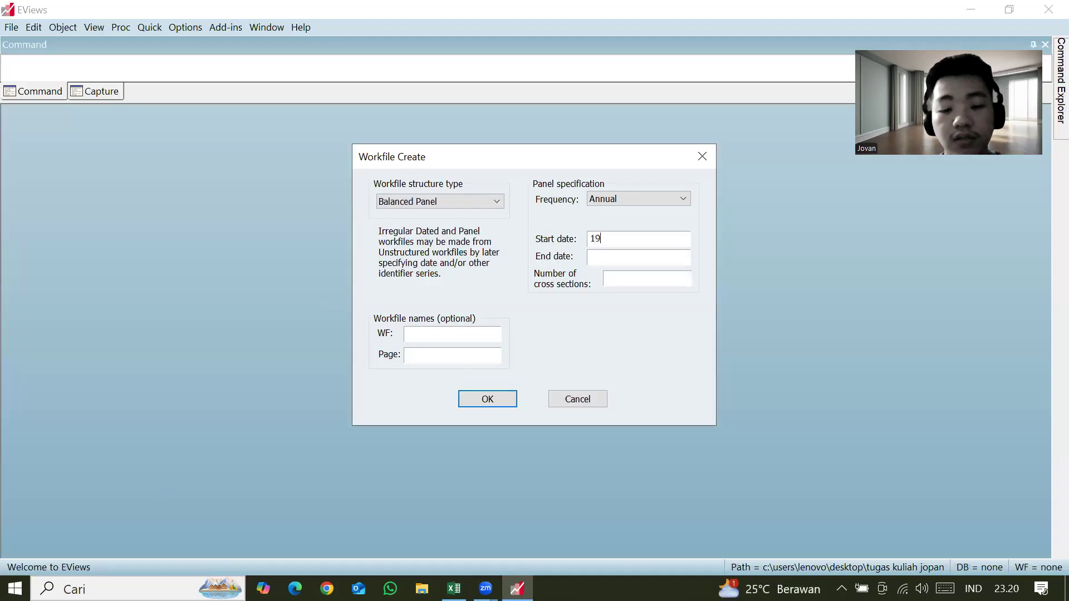
pyautogui.click(633, 256)
pyautogui.write('1954')
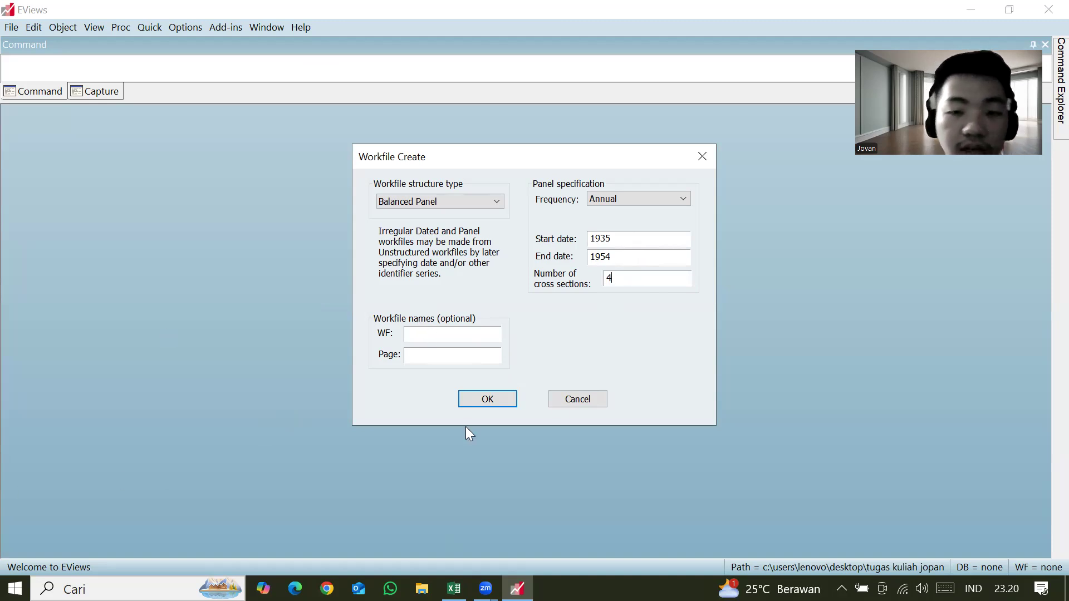
pyautogui.click(488, 400)
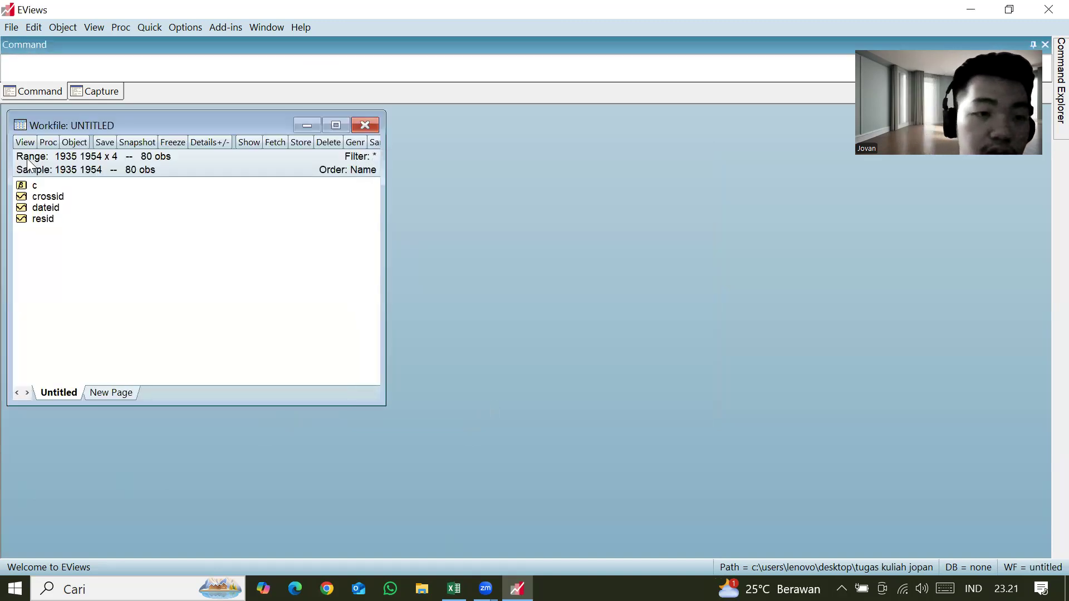
# - Look over the new workfile's default objects c, crossid, dateid and resid
pyautogui.click(39, 184)
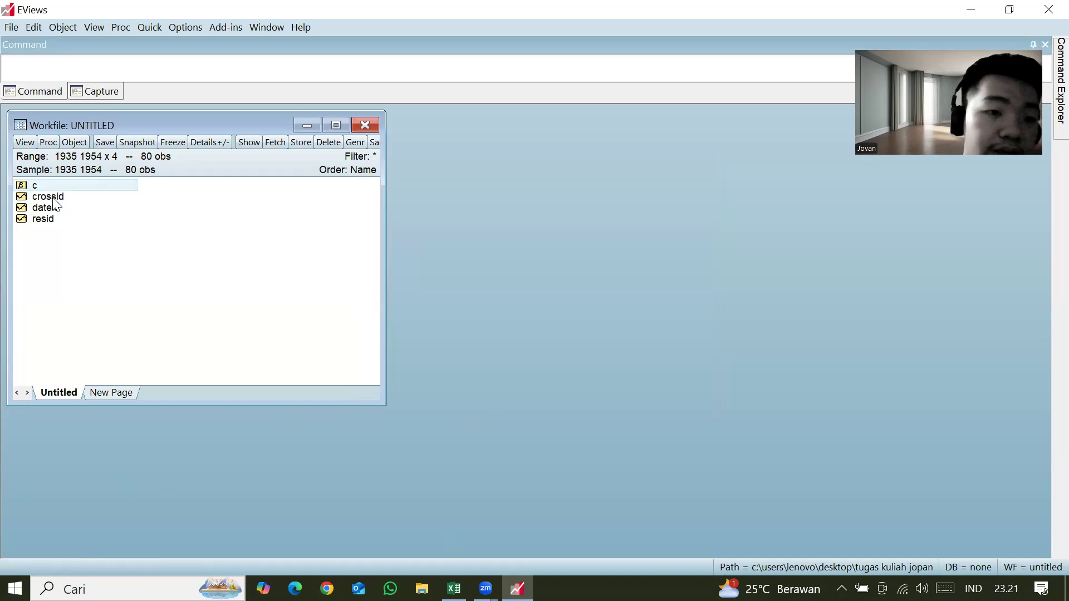
pyautogui.click(76, 199)
pyautogui.click(84, 209)
pyautogui.click(91, 219)
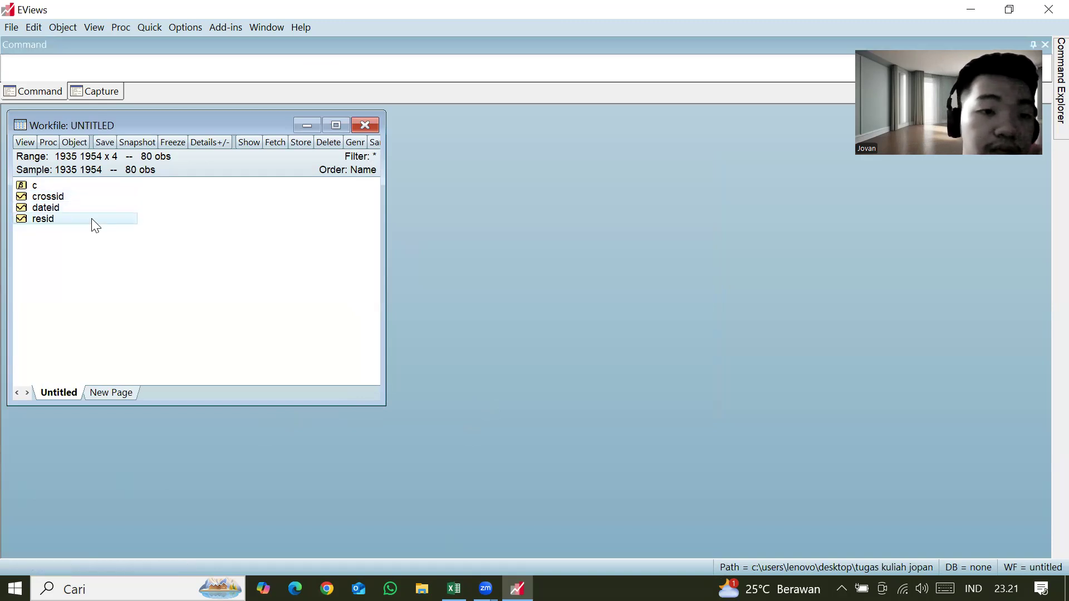
pyautogui.click(389, 88)
pyautogui.click(389, 87)
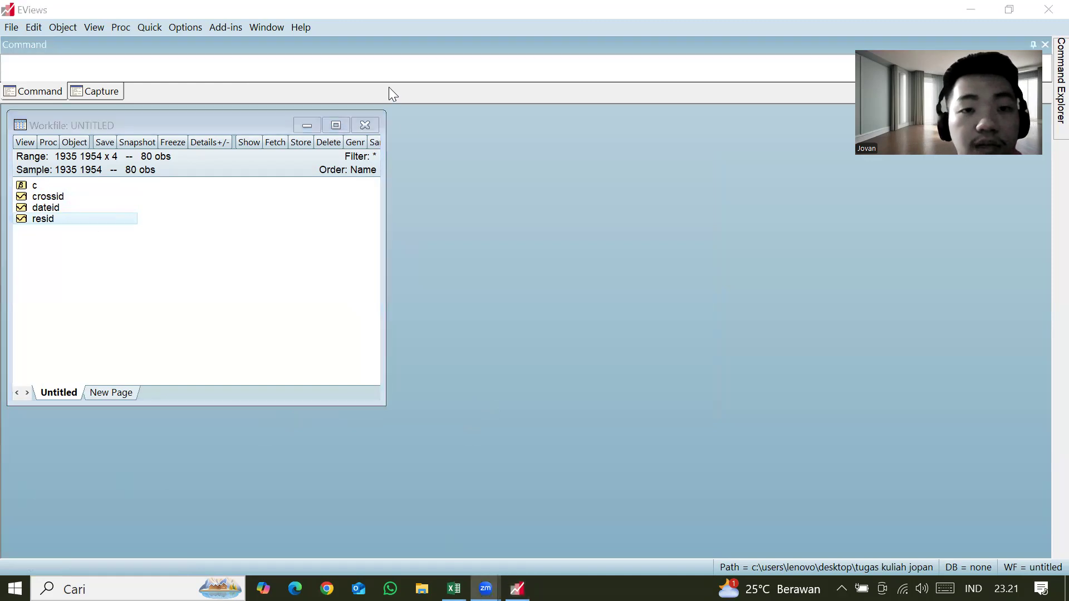
pyautogui.click(404, 124)
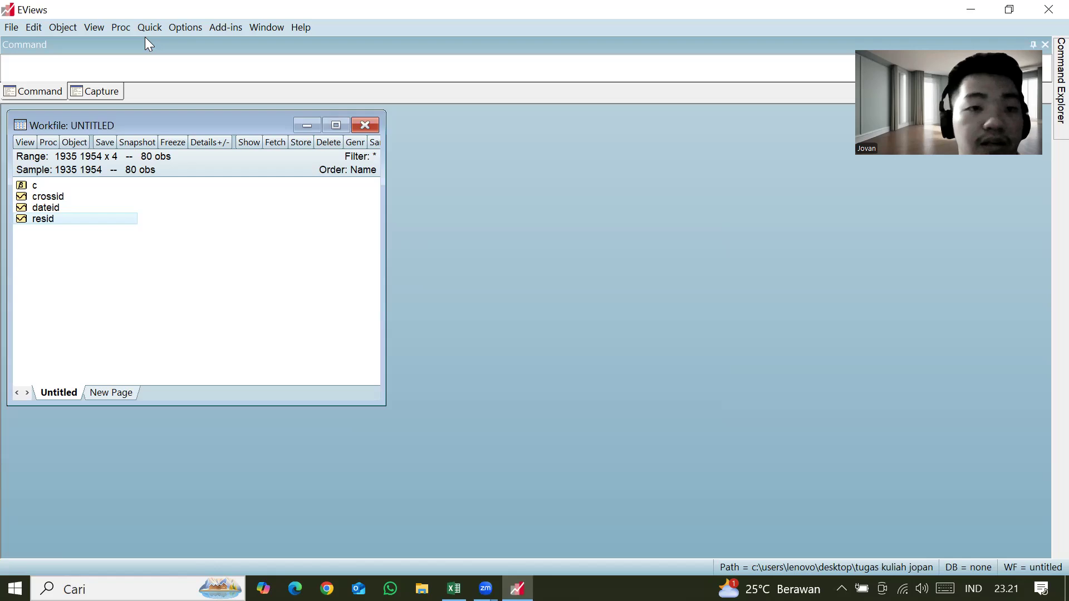
# - Open an empty group for editing series and place its window beside the workfile window
pyautogui.click(148, 35)
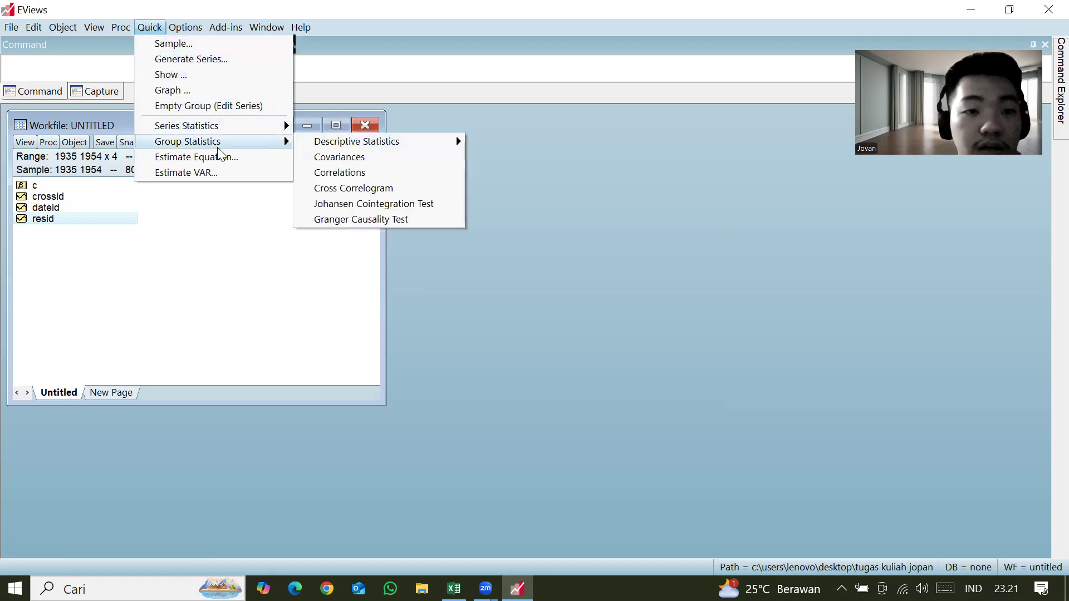
pyautogui.click(238, 117)
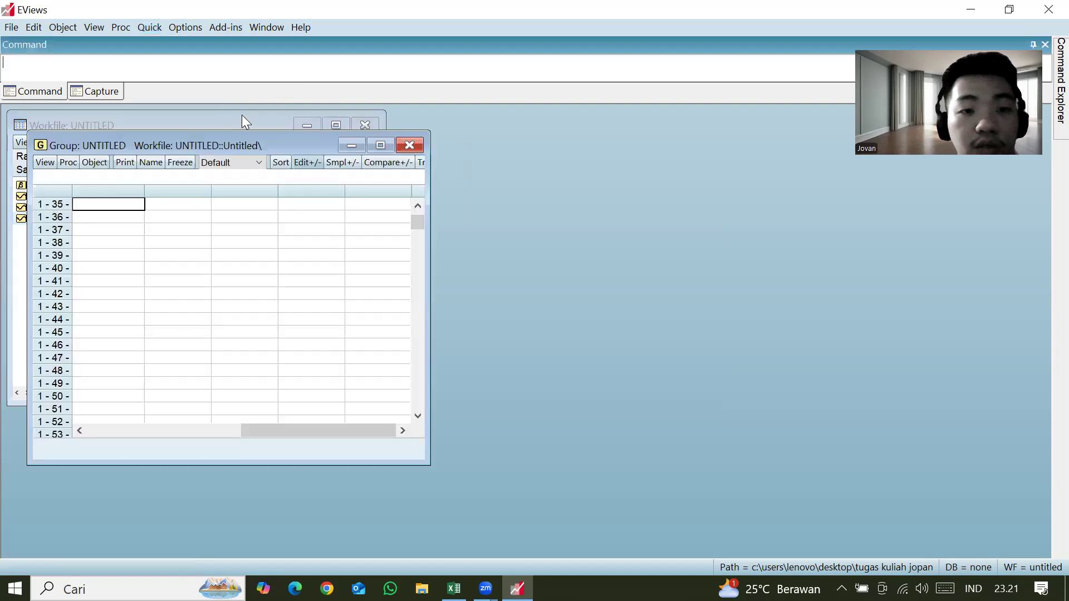
pyautogui.moveTo(243, 146); pyautogui.dragTo(667, 184)
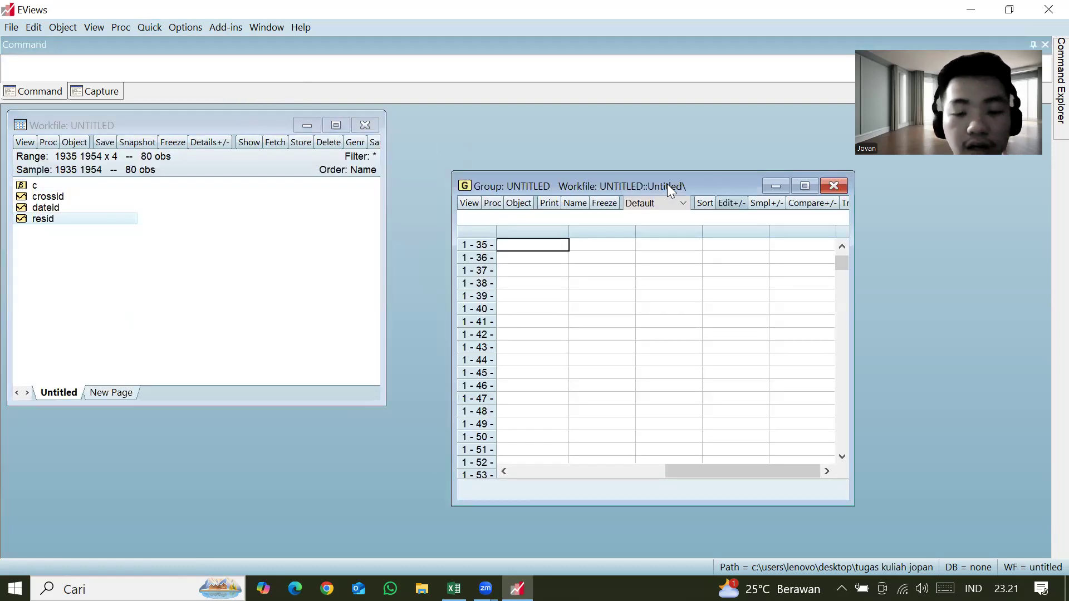
# - Switch to the Excel workbook, copy the INV, HS and NAK values in D3:F82, and return to the EViews group
pyautogui.hotkey('alt', 'Tab')
pyautogui.hotkey('alt', 'shift', 'Tab')
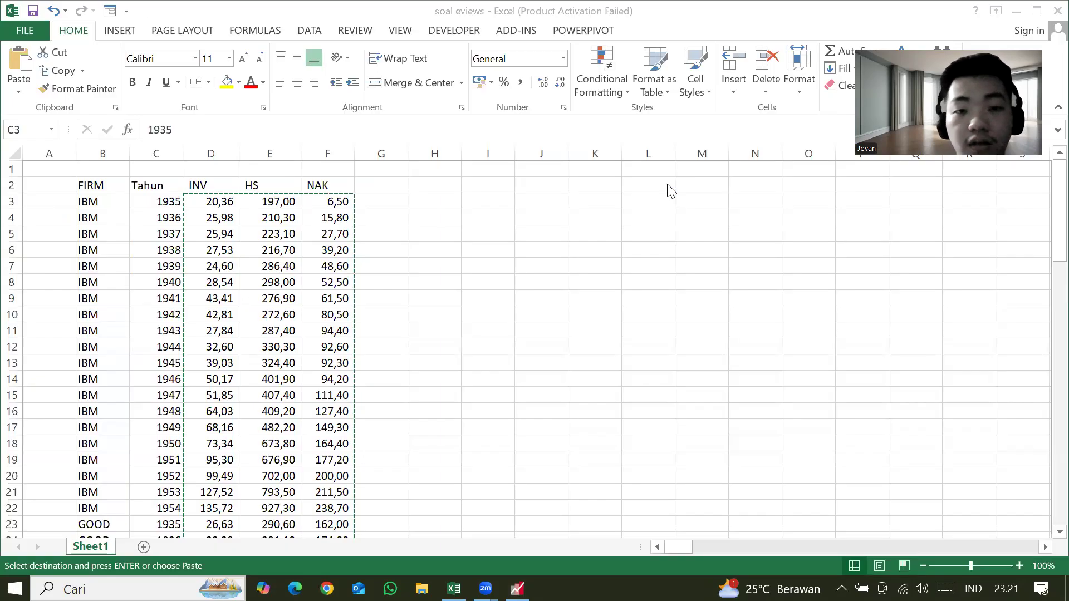
pyautogui.moveTo(215, 196); pyautogui.dragTo(331, 489)
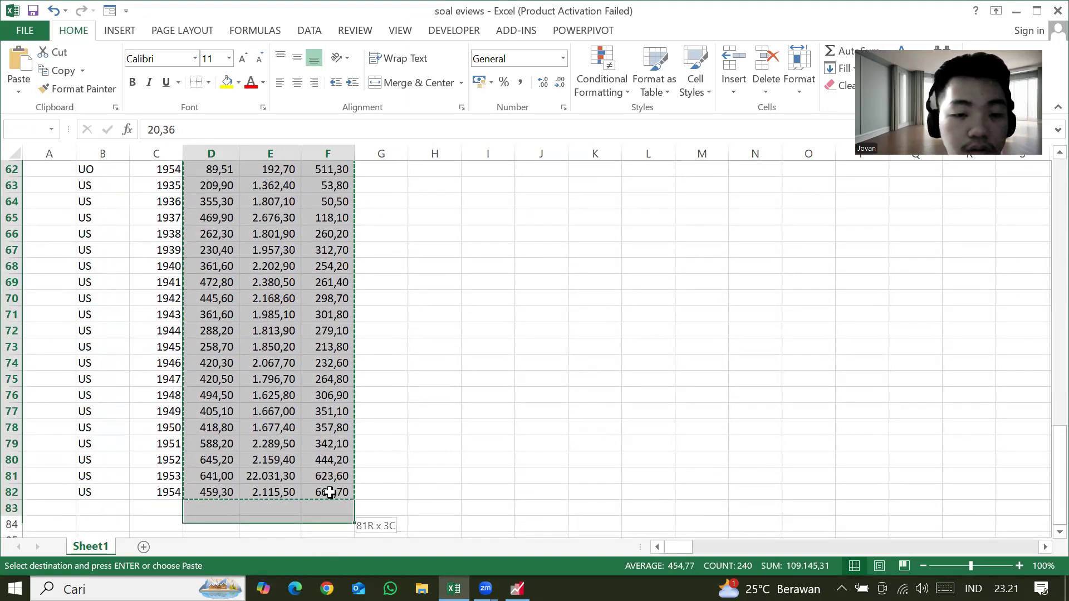
pyautogui.hotkey('ctrl', 'v')
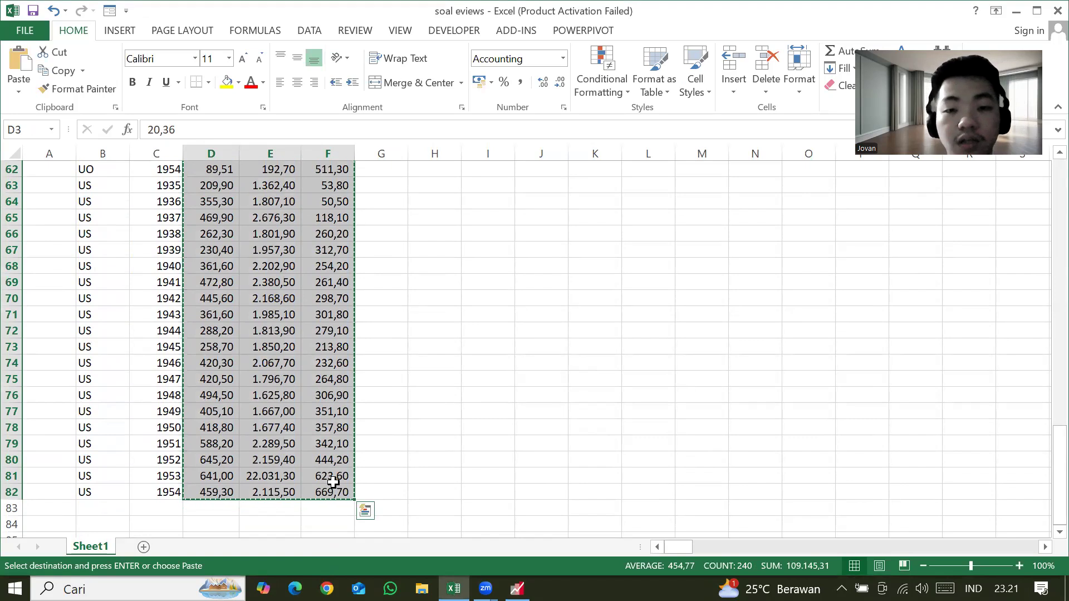
pyautogui.hotkey('alt', 'Tab')
pyautogui.press('Escape')
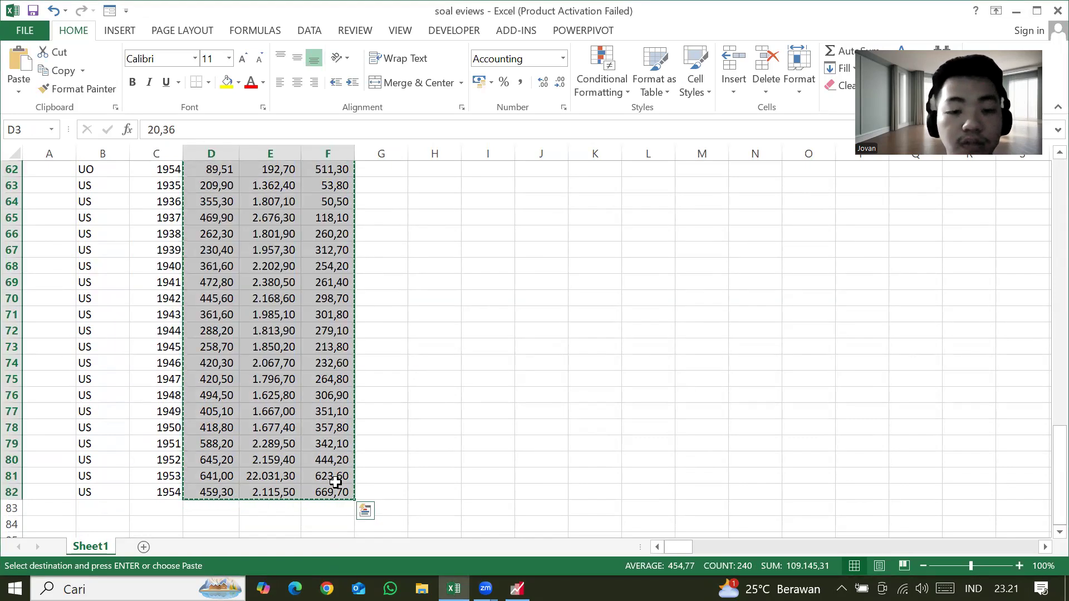
pyautogui.hotkey('alt', 'Tab')
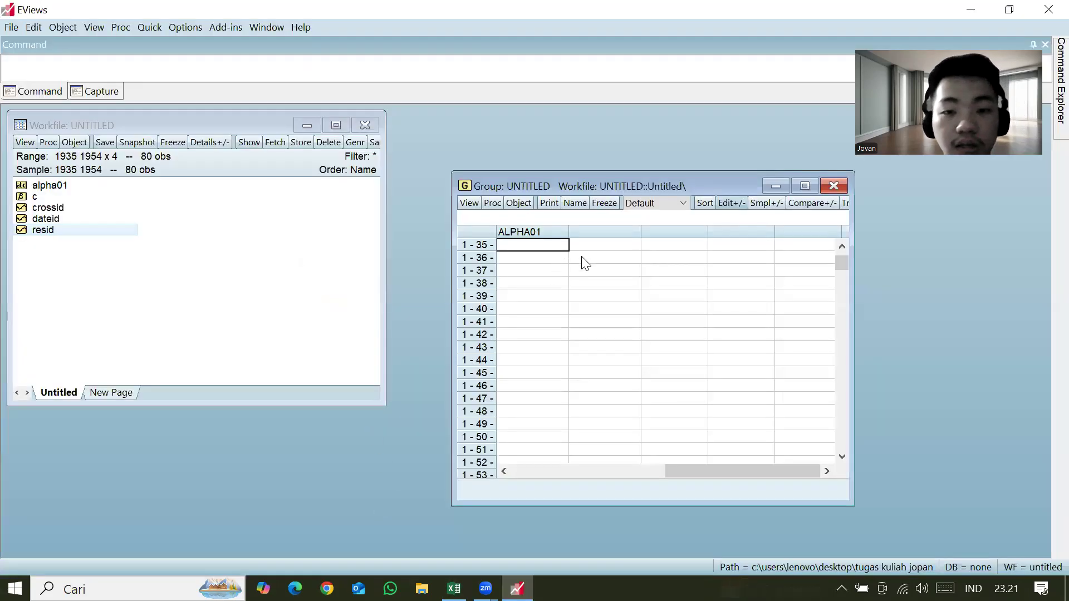
# - Rename the ALPHA01 series in the group to INV
pyautogui.scroll(1, 581, 264)
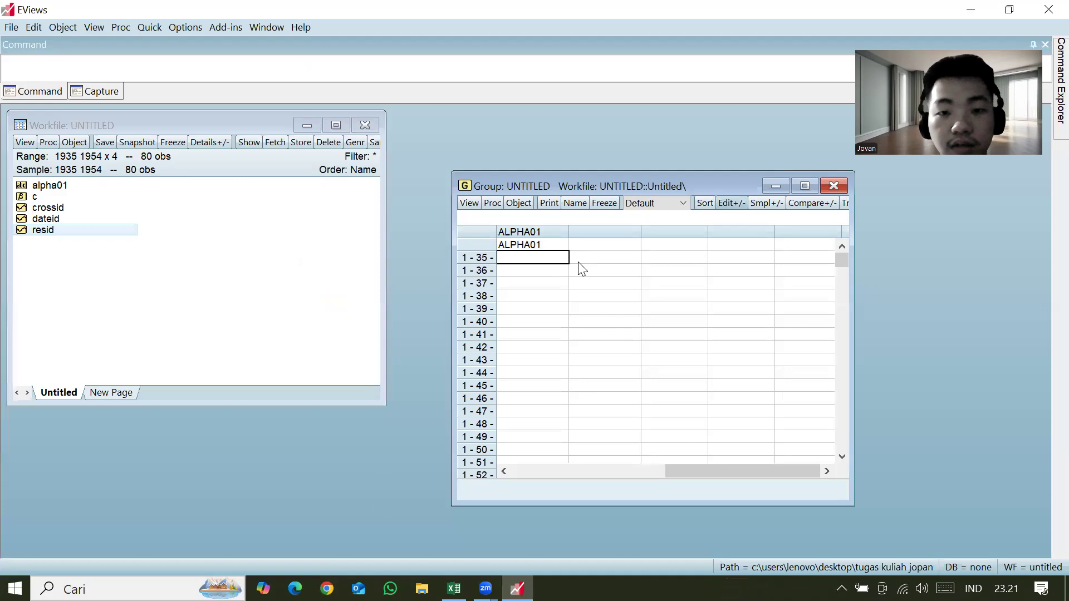
pyautogui.click(555, 246)
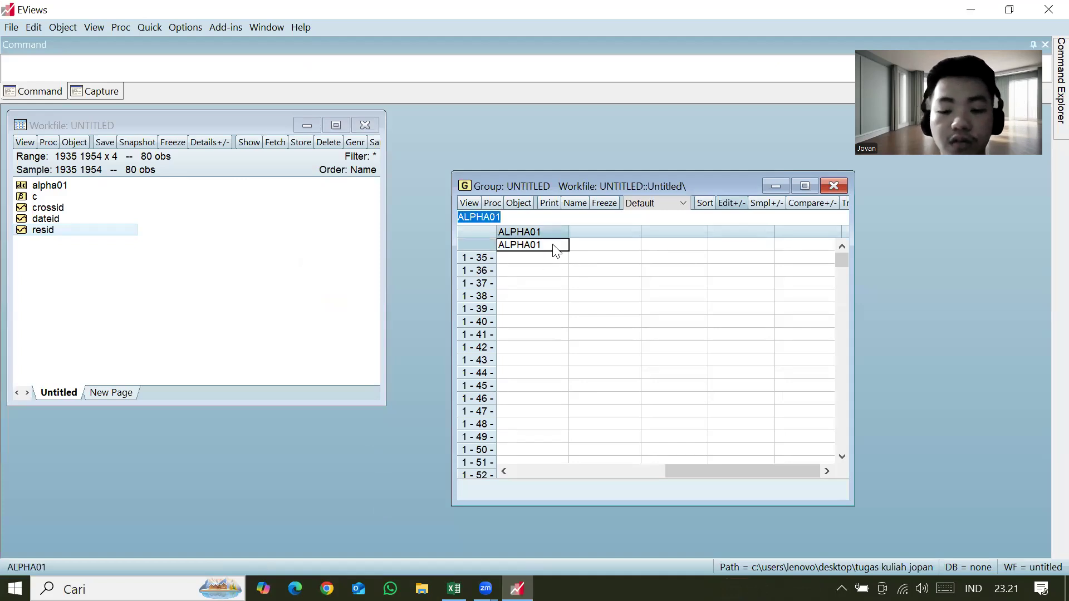
pyautogui.moveTo(1044, 138)
pyautogui.write('IN')
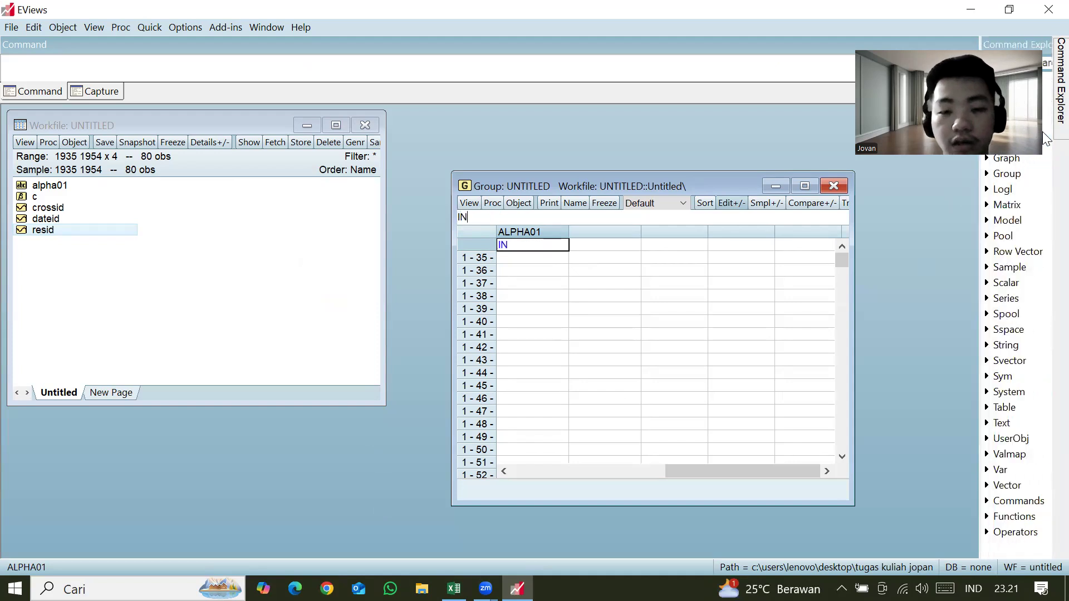
pyautogui.write('C')
pyautogui.press('BackSpace')
pyautogui.write('V')
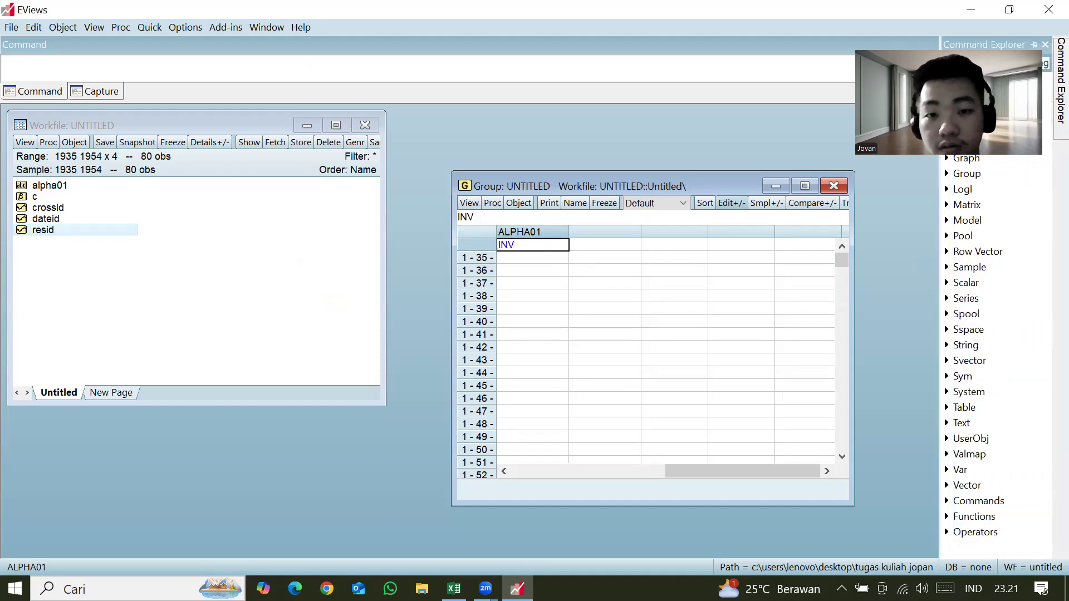
pyautogui.press('Return')
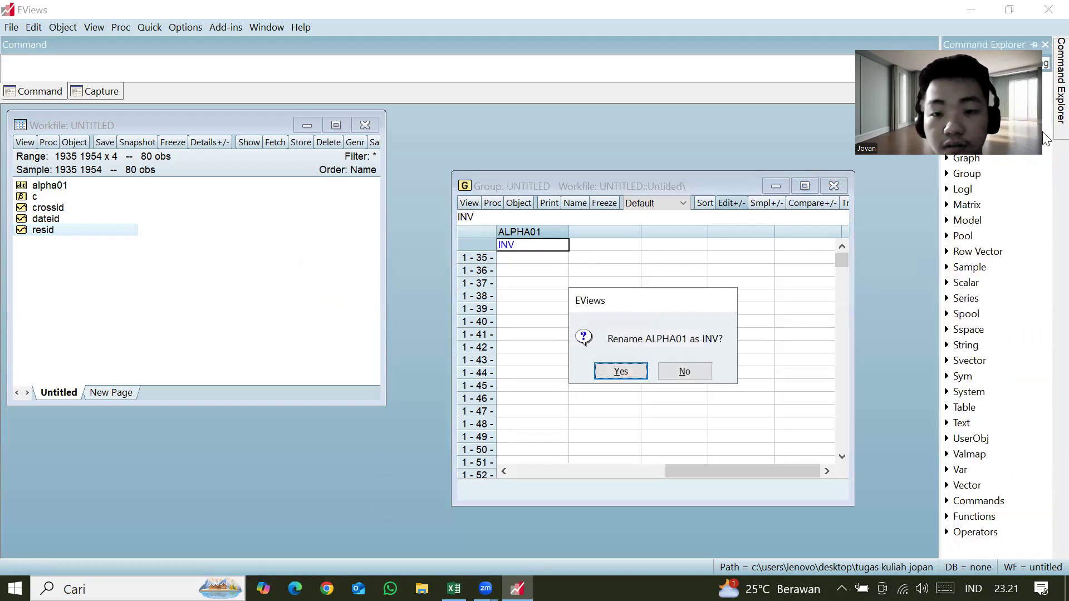
pyautogui.press('Return')
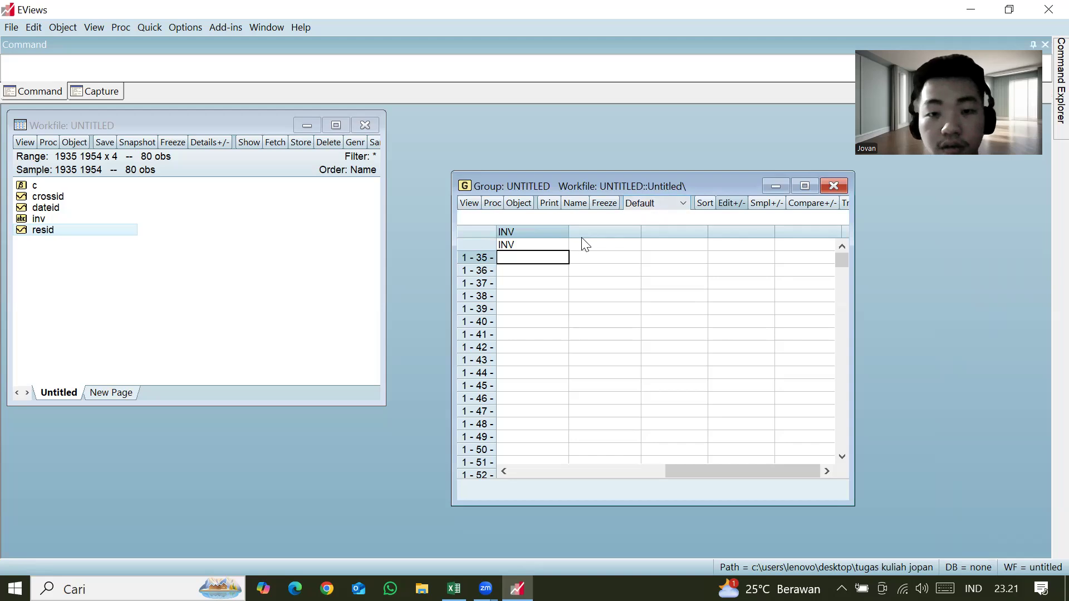
# - Add a second series named hs to the group as an alpha series
pyautogui.click(586, 246)
pyautogui.write('hs')
pyautogui.press('Return')
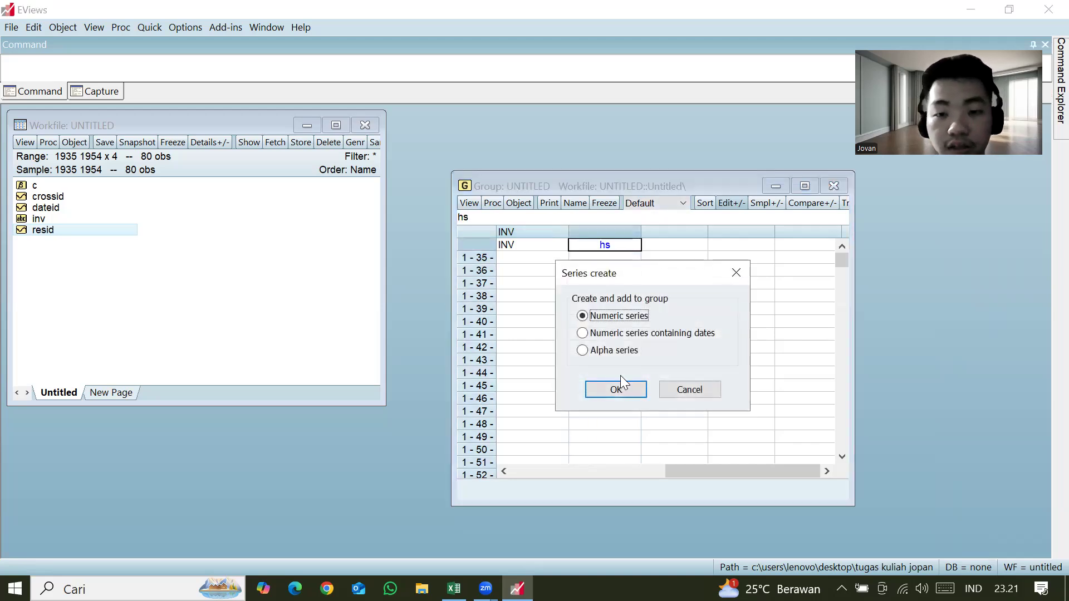
pyautogui.click(627, 355)
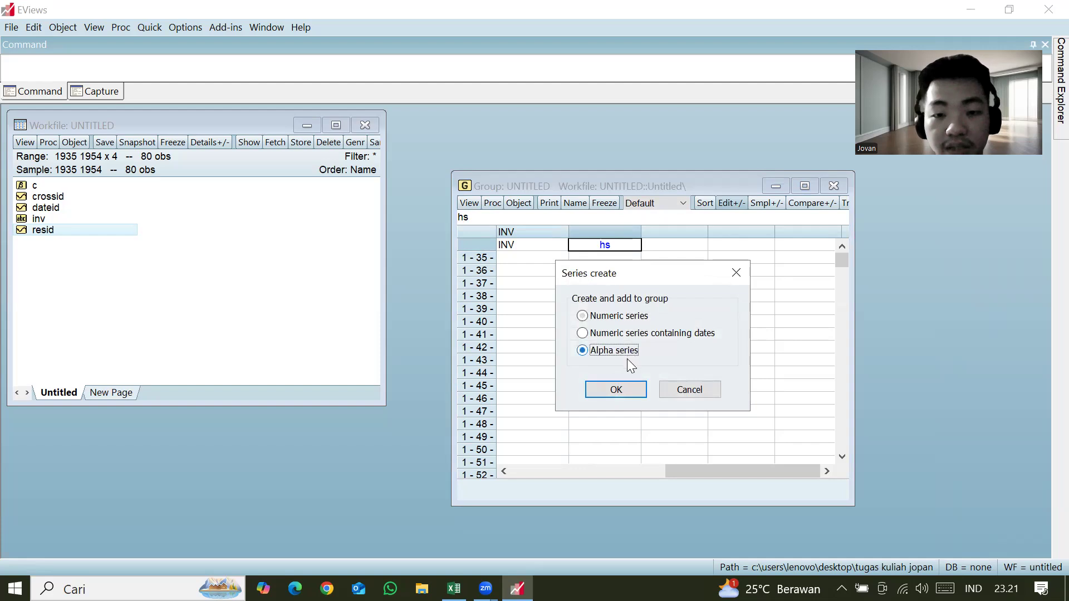
pyautogui.click(616, 390)
# - Add a third series named nak to the group as an alpha series
pyautogui.click(645, 245)
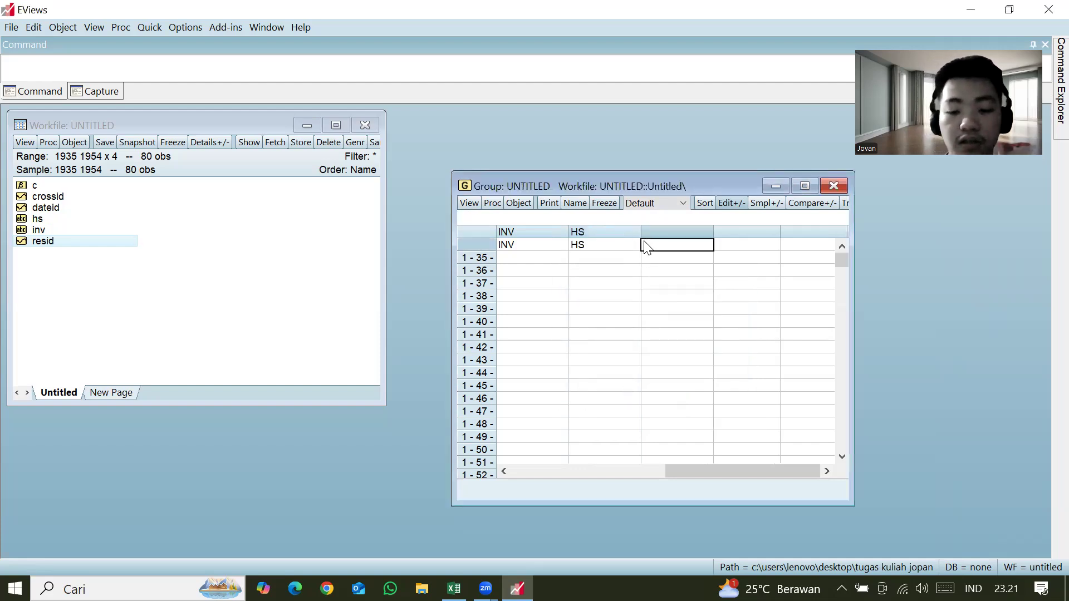
pyautogui.write('nak')
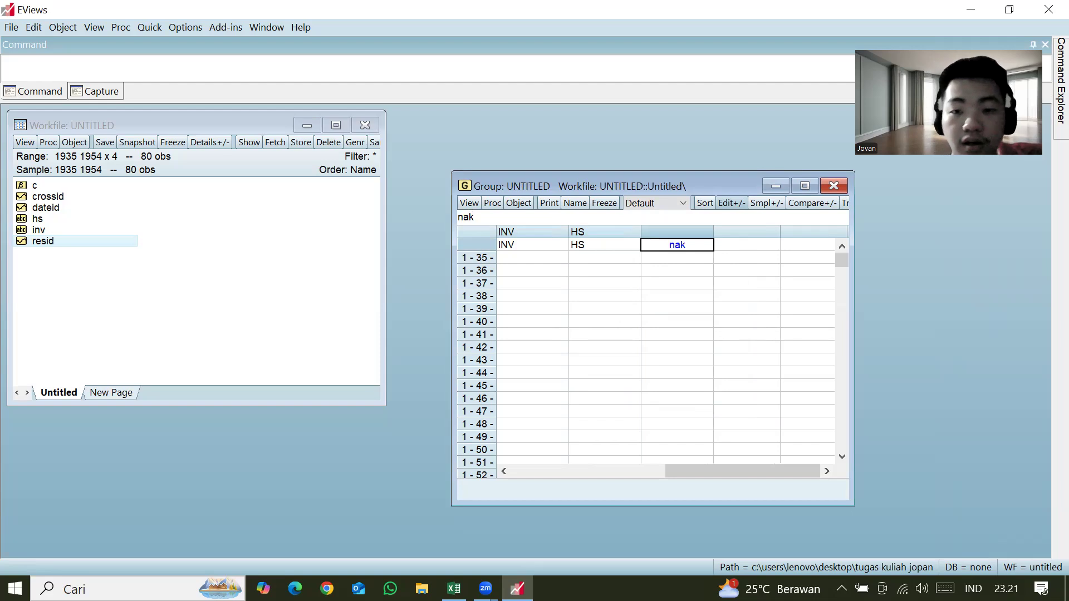
pyautogui.press('Return')
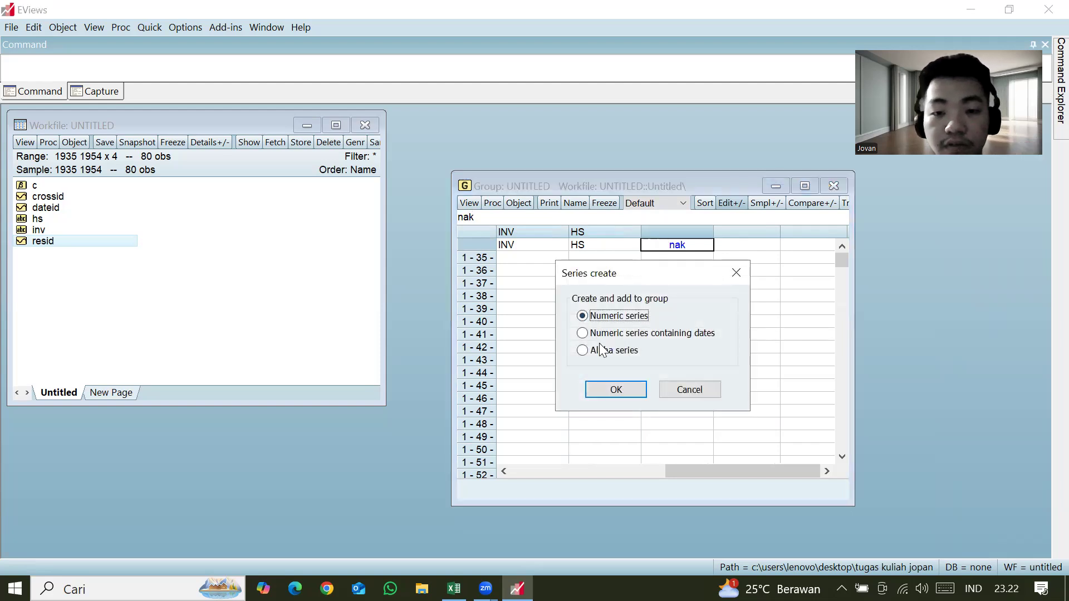
pyautogui.click(612, 352)
pyautogui.click(615, 390)
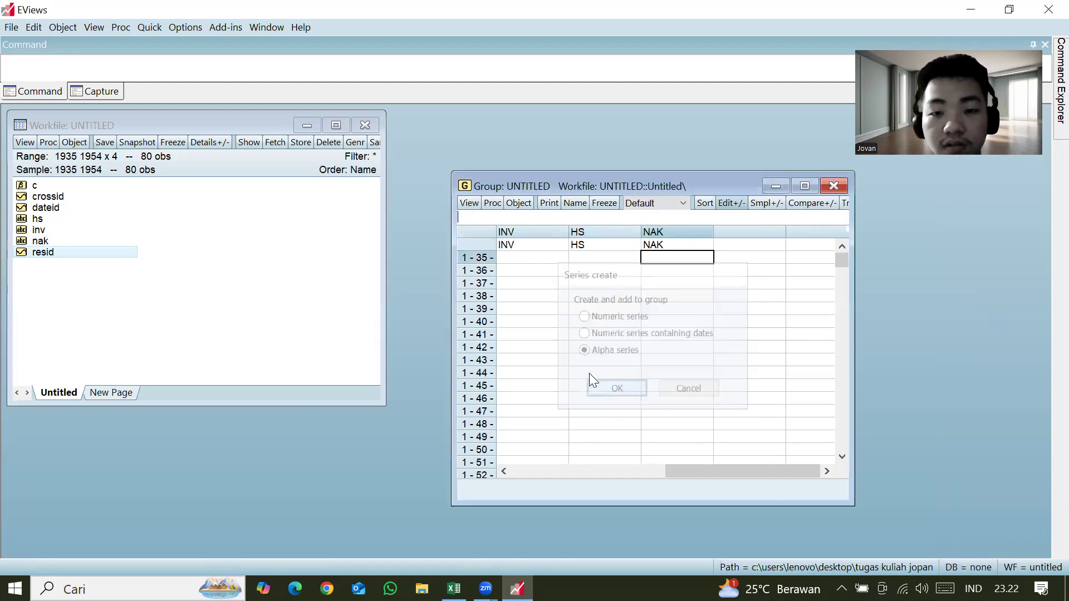
# - Paste the copied Excel values from the first INV observation onward, and name the group group01
pyautogui.click(550, 261)
pyautogui.hotkey('ctrl', 'v')
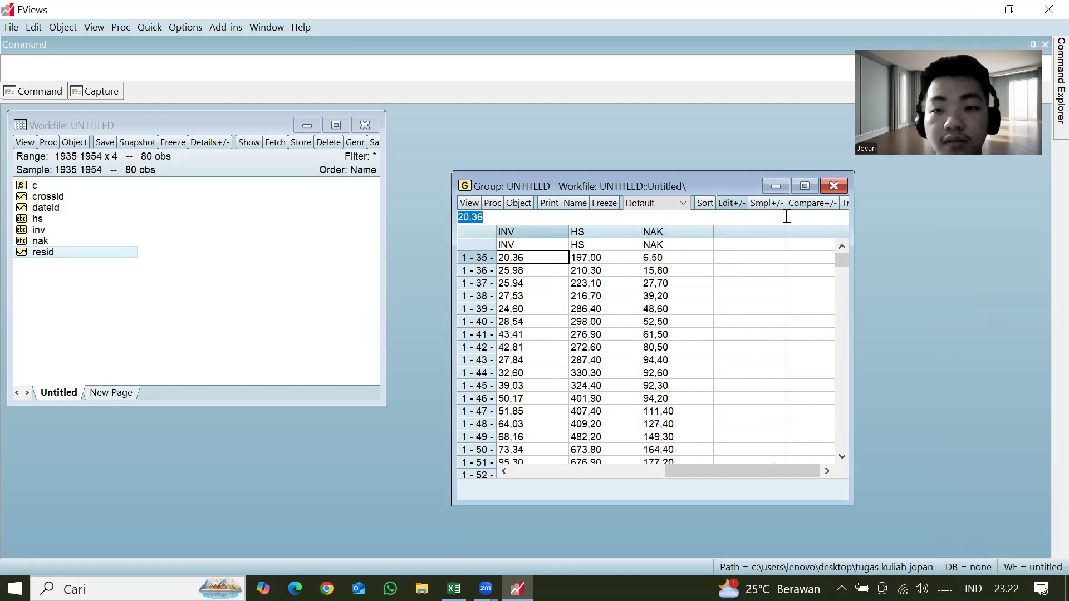
pyautogui.click(565, 202)
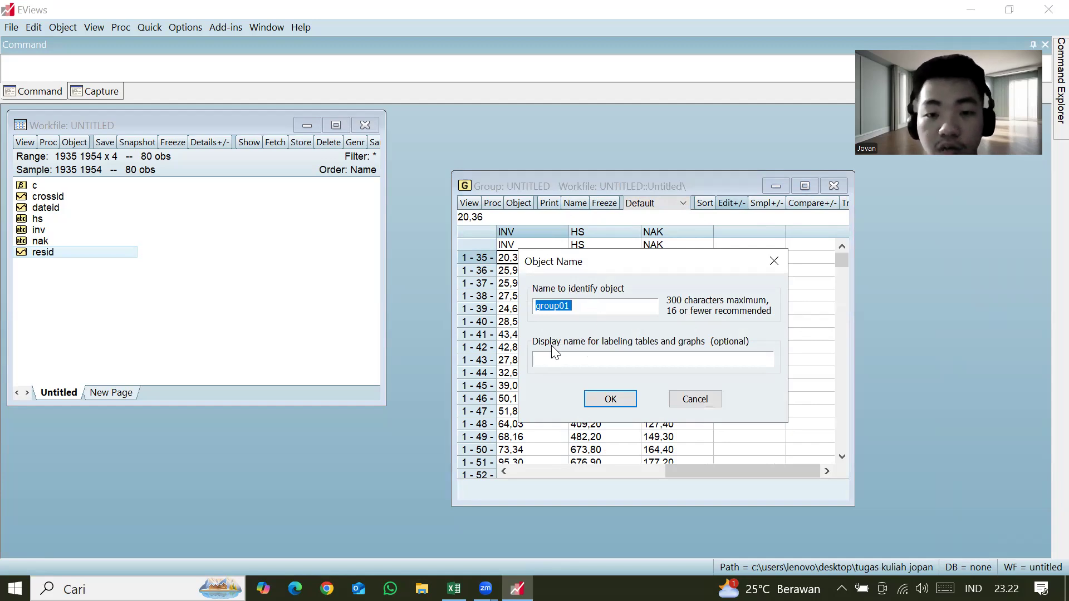
pyautogui.click(614, 399)
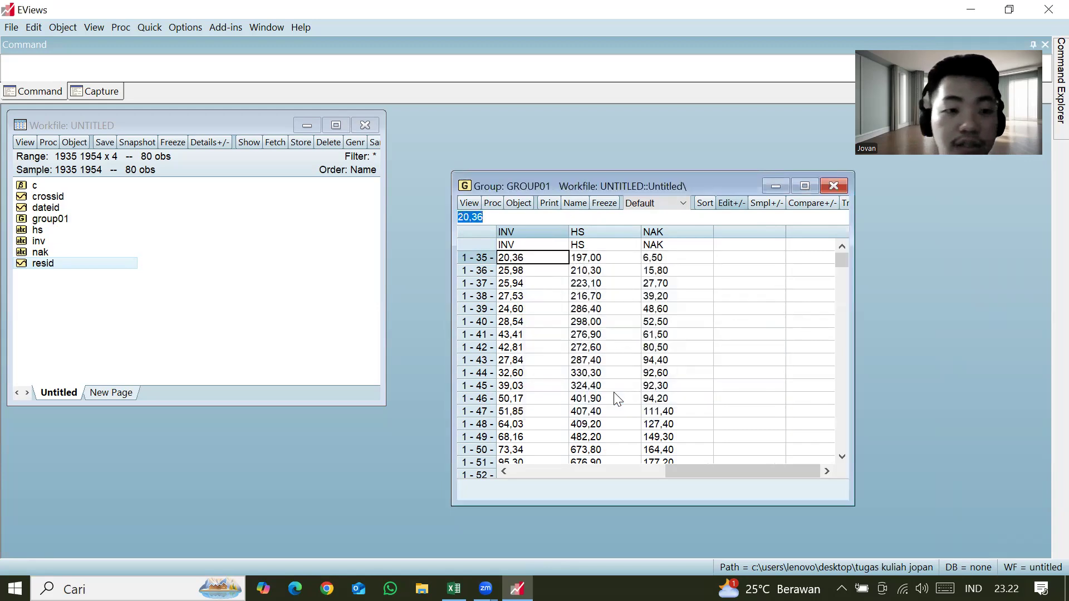
# - Select group01 in the workfile, and close the group window and the workfile without saving
pyautogui.click(49, 233)
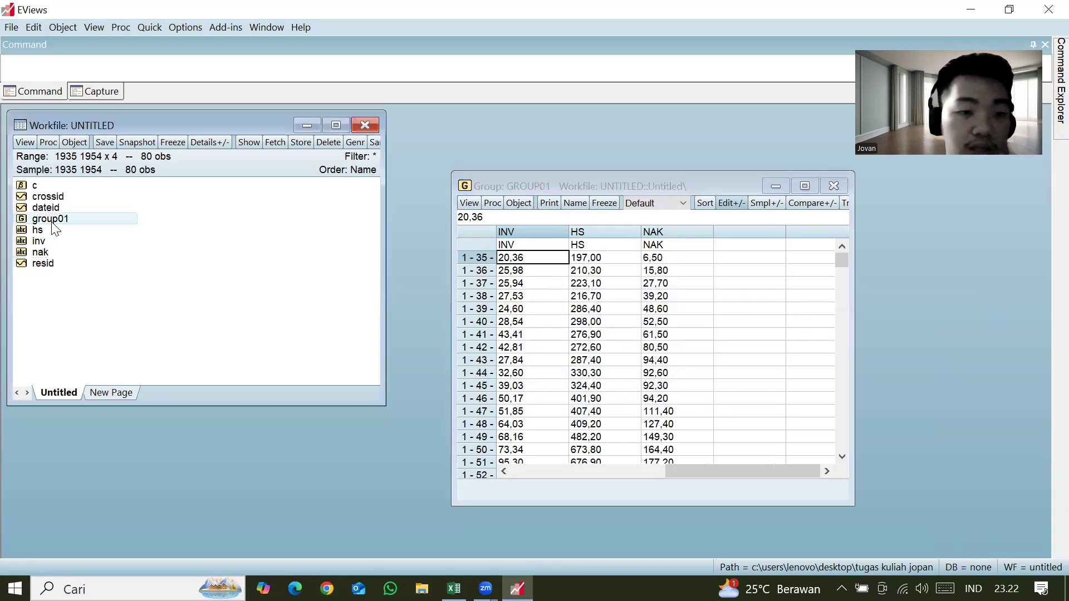
pyautogui.click(78, 222)
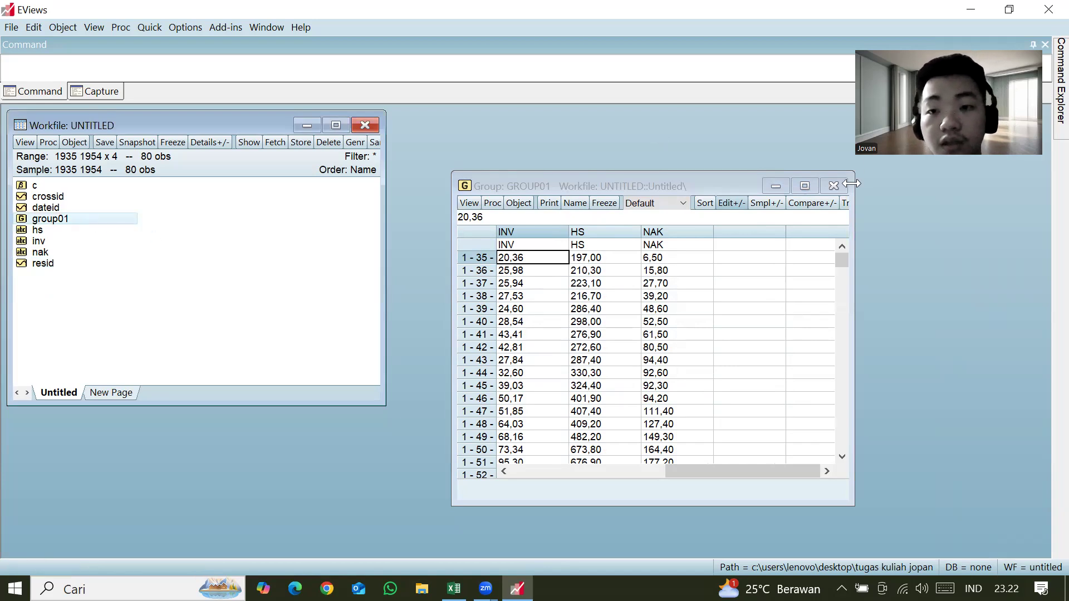
pyautogui.click(833, 186)
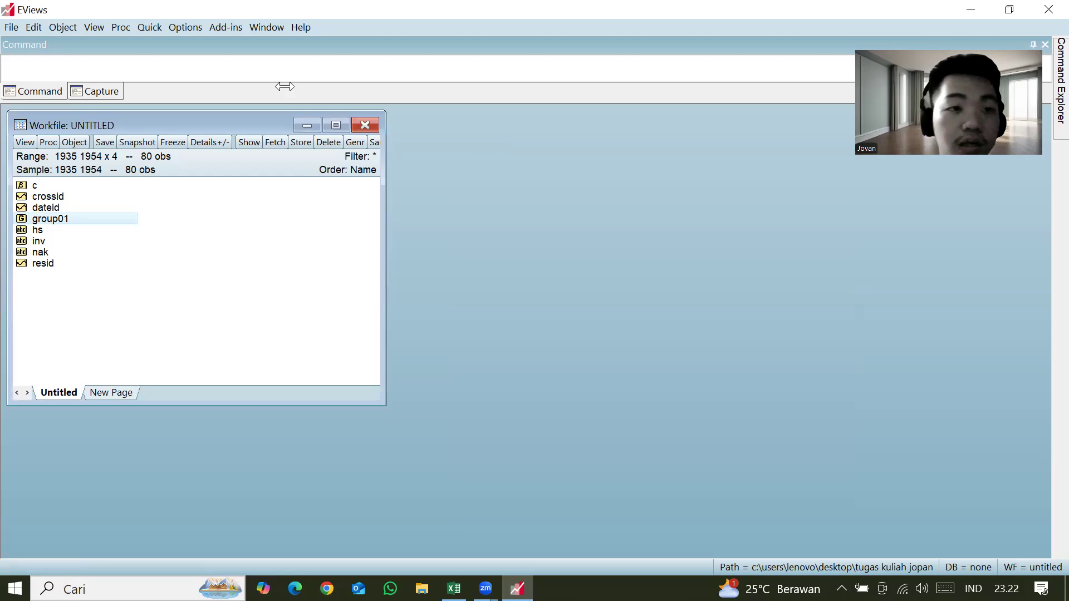
pyautogui.click(354, 126)
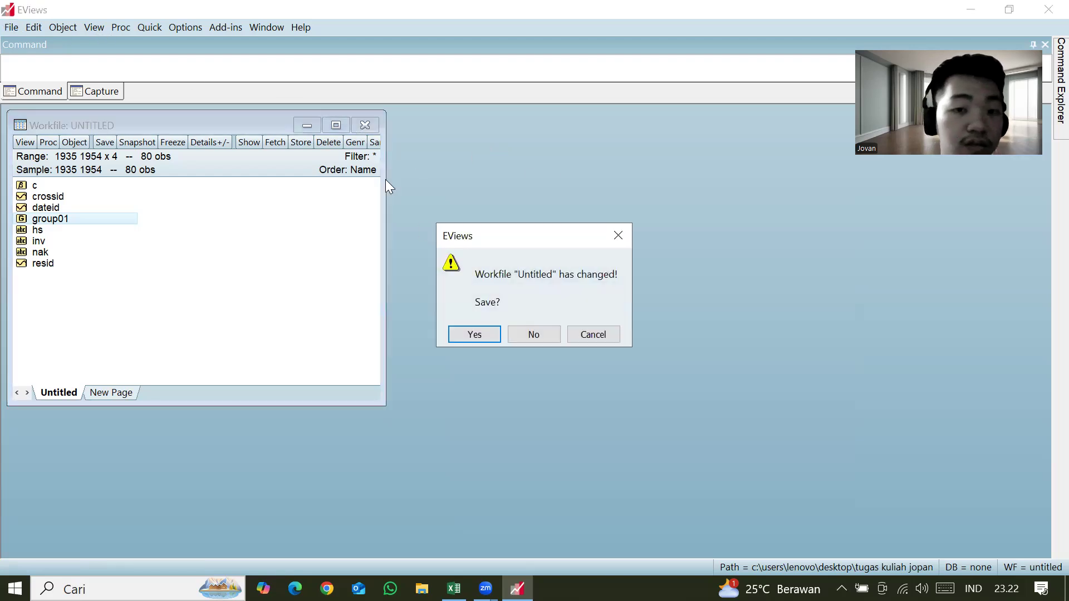
pyautogui.click(531, 337)
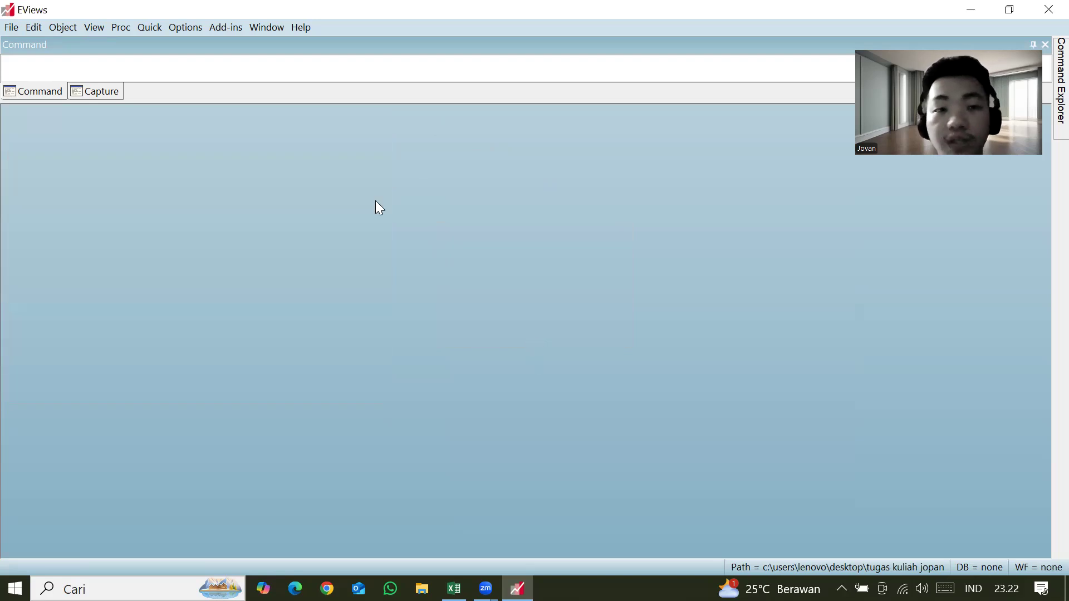
# - Open the soal eviews file from the tugas kuliah jopan folder as a foreign data workfile
pyautogui.click(10, 29)
pyautogui.moveTo(24, 65)
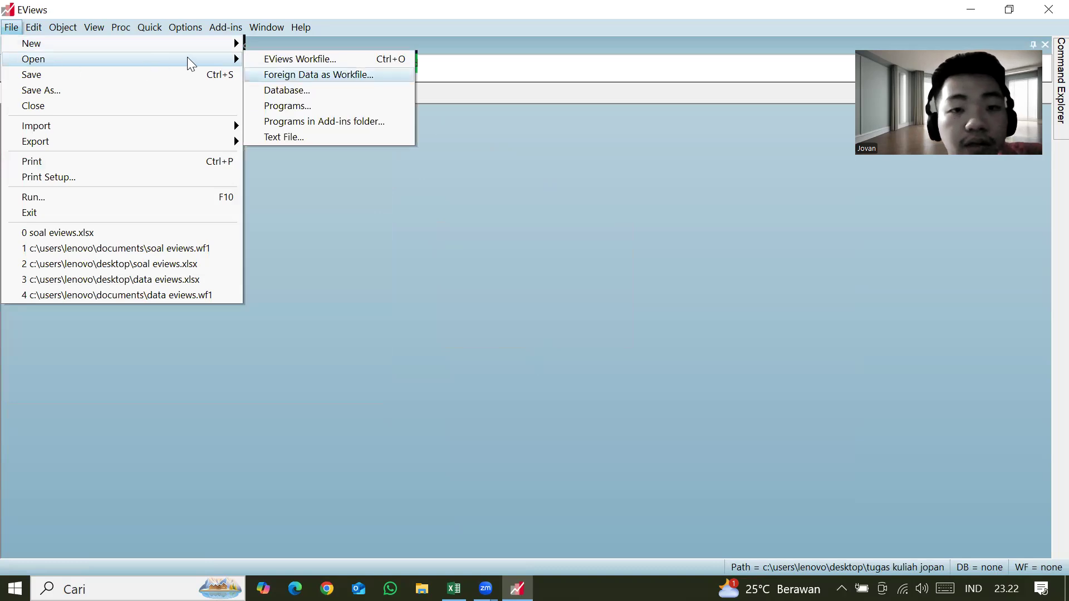
pyautogui.click(323, 79)
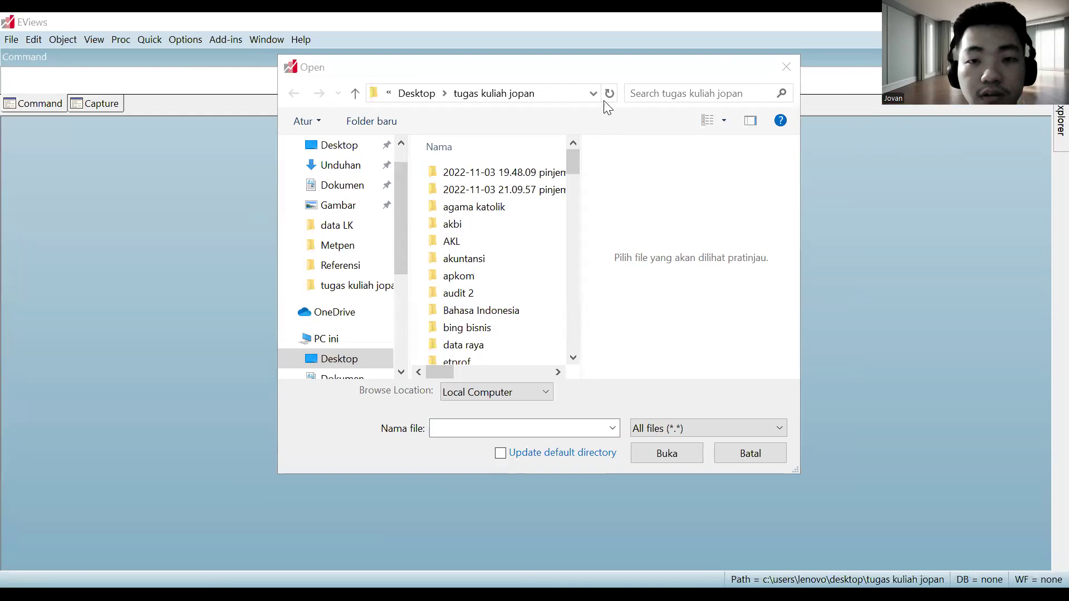
pyautogui.scroll(-3, 508, 245)
pyautogui.scroll(-4, 503, 289)
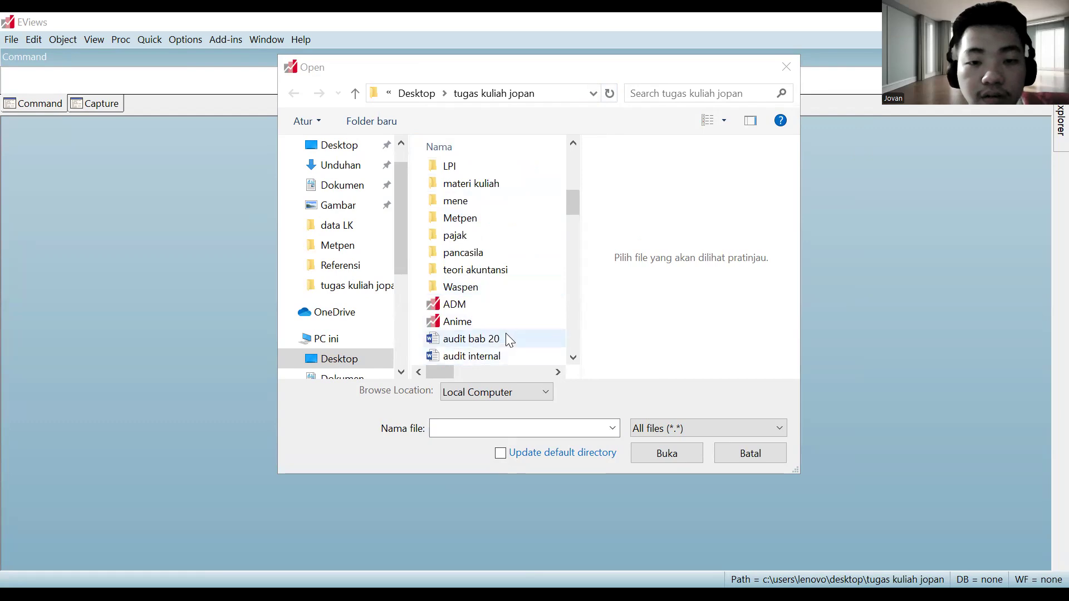
pyautogui.scroll(-4, 509, 341)
pyautogui.scroll(-4, 515, 312)
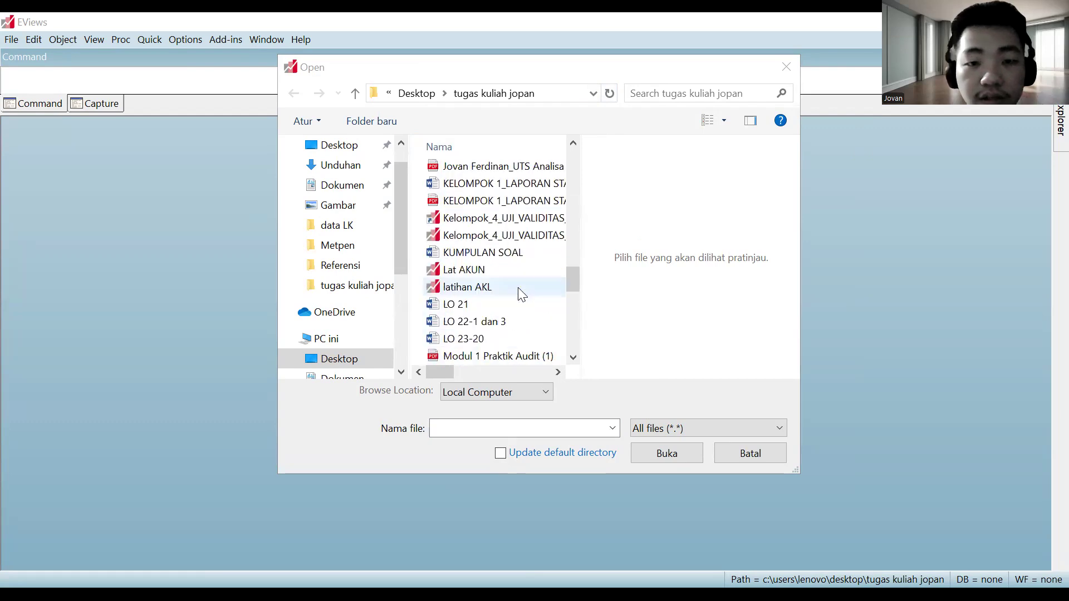
pyautogui.scroll(-4, 521, 285)
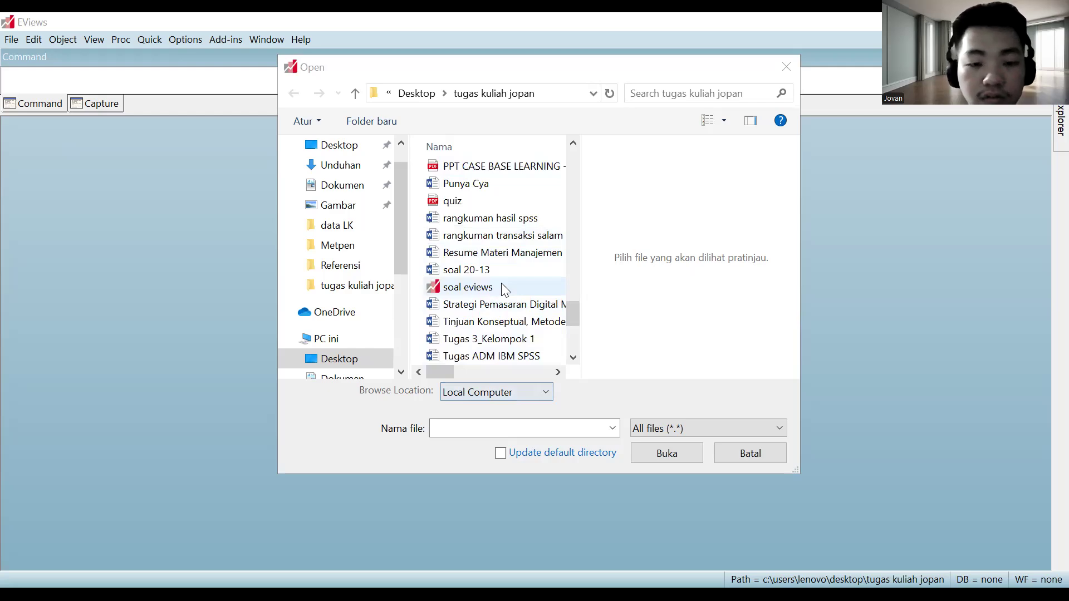
pyautogui.click(659, 466)
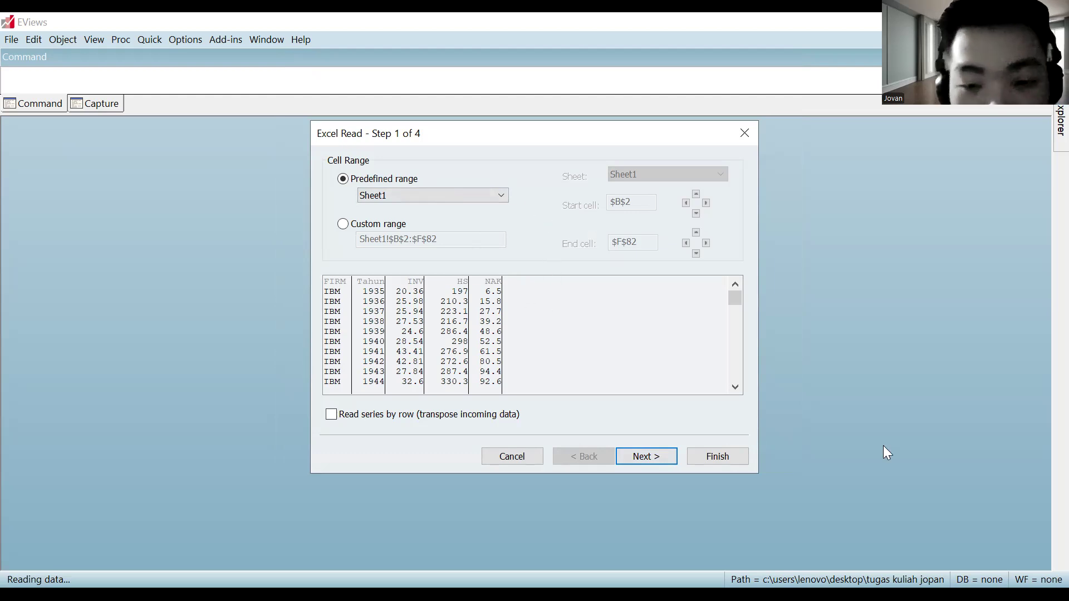
# - Accept the predefined Sheet1 range, and set the header row's type to [Skip Row] before continuing to the column settings
pyautogui.click(646, 457)
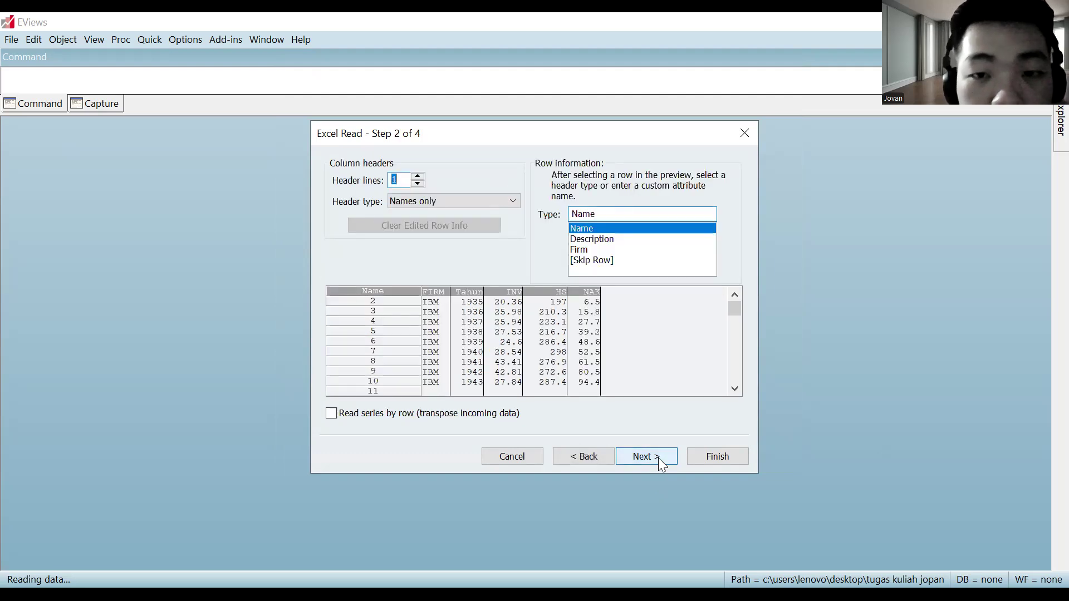
pyautogui.click(580, 261)
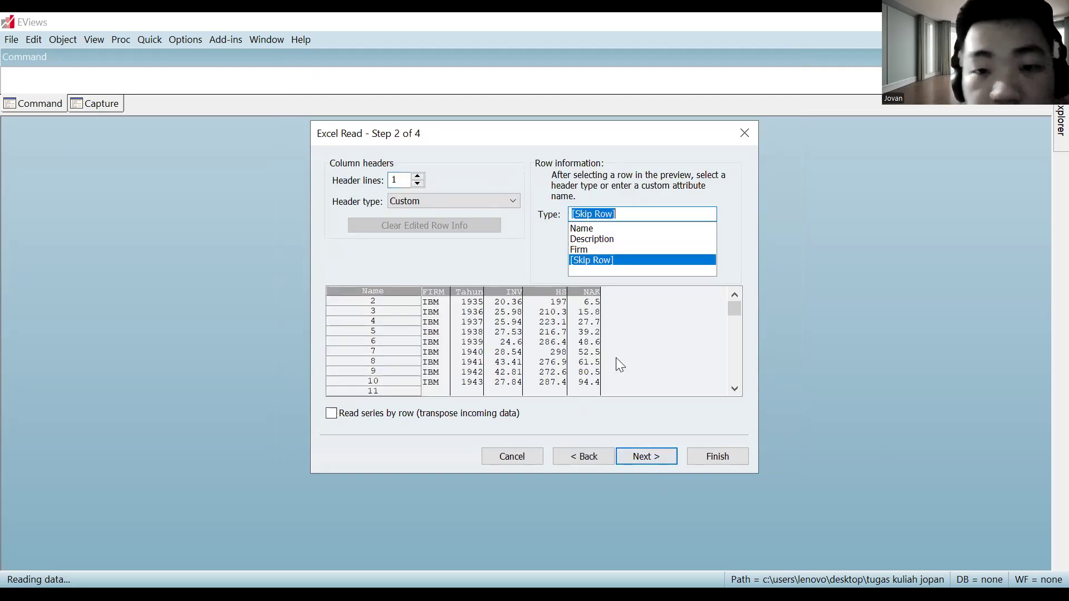
pyautogui.click(661, 459)
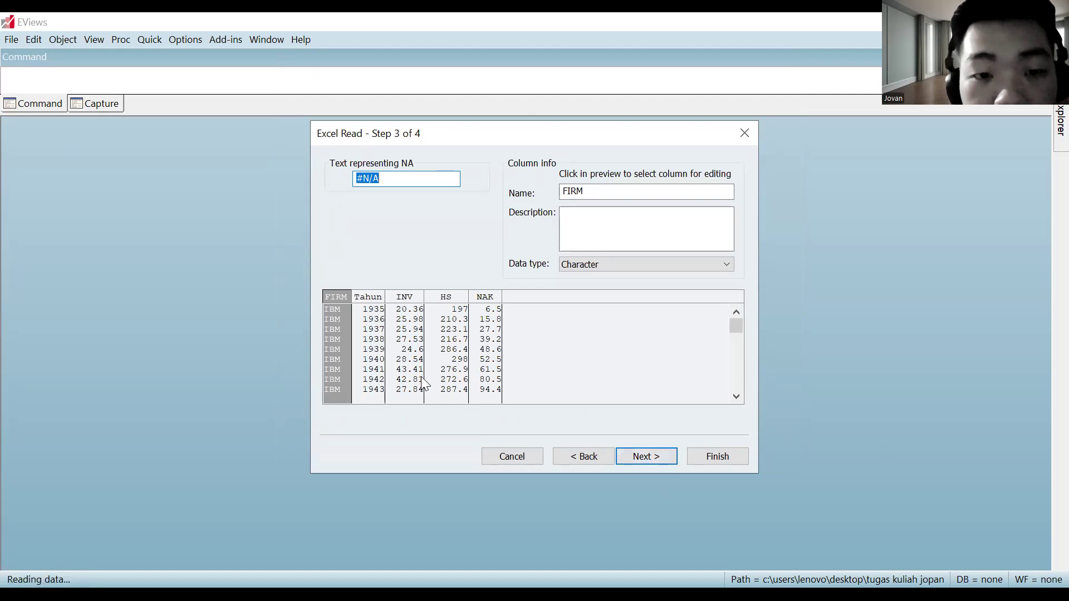
# - Check the name and data type of the Tahun, INV, HS, NAK and FIRM columns
pyautogui.click(384, 361)
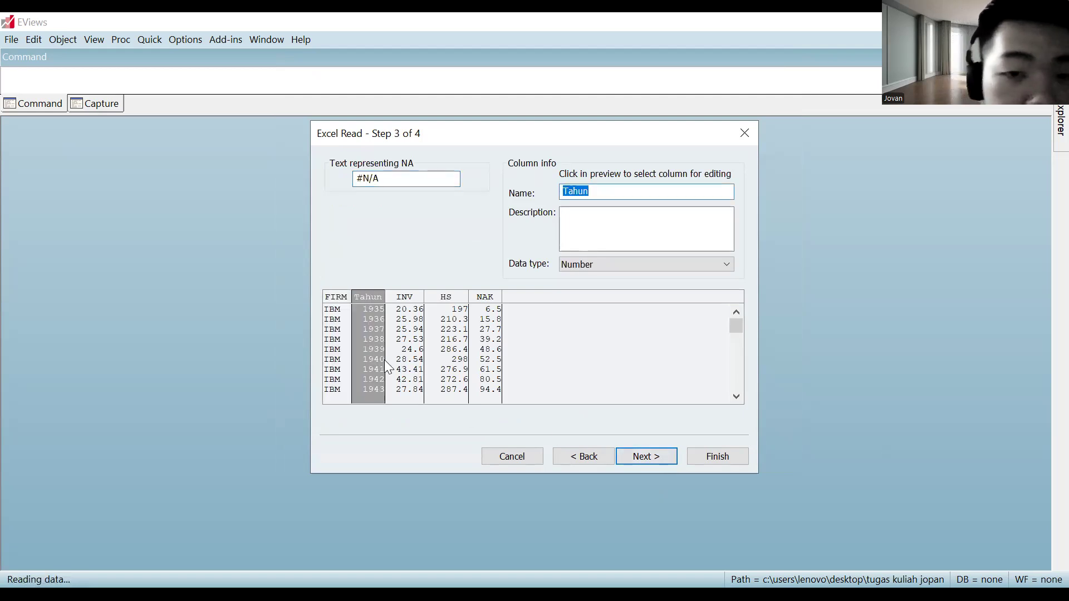
pyautogui.click(406, 356)
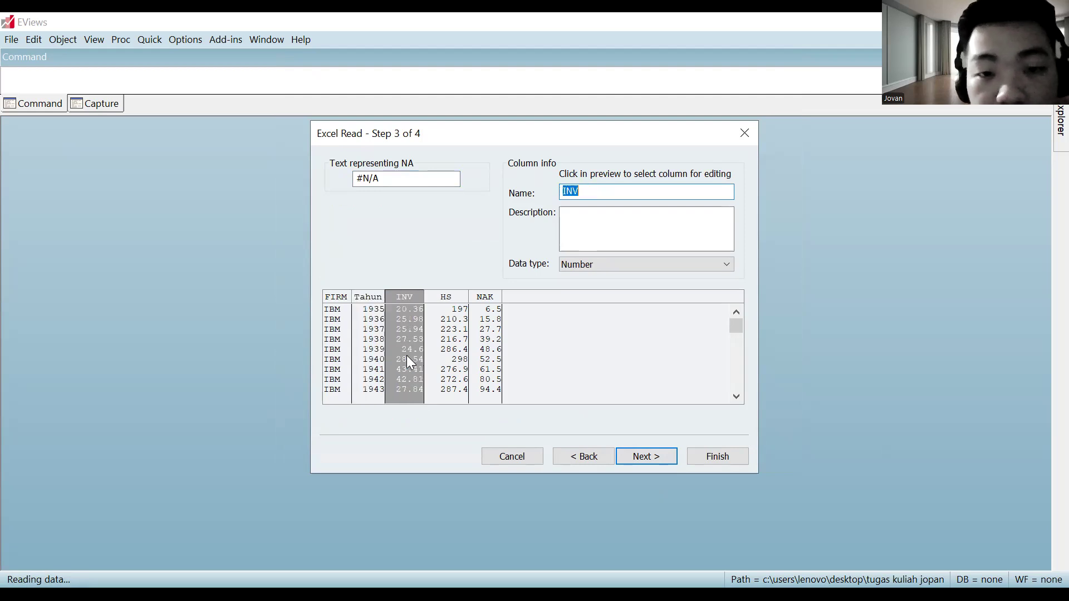
pyautogui.click(445, 367)
pyautogui.click(471, 365)
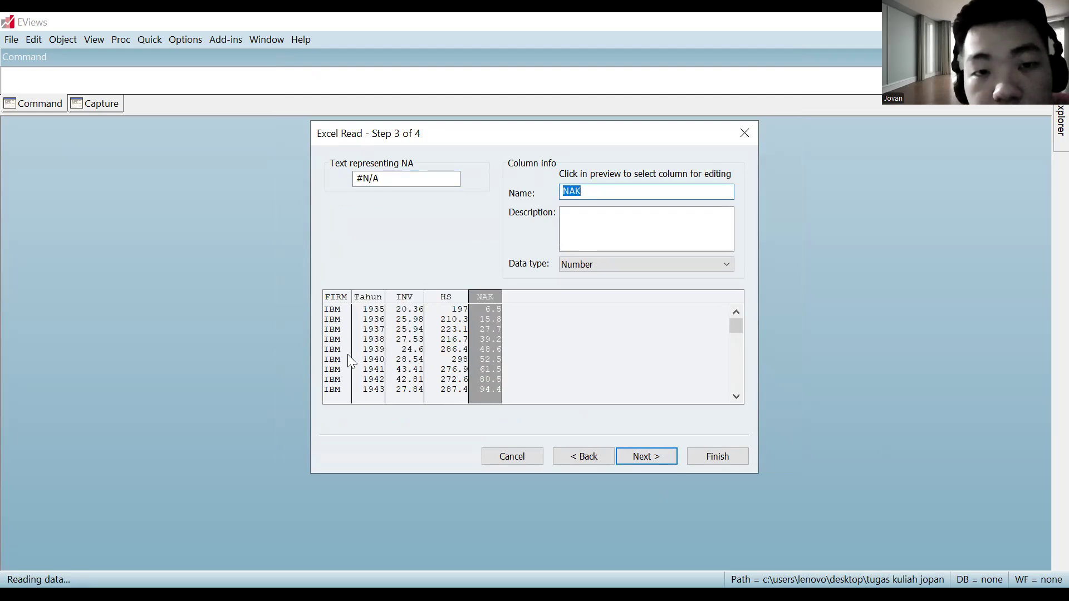
pyautogui.click(341, 352)
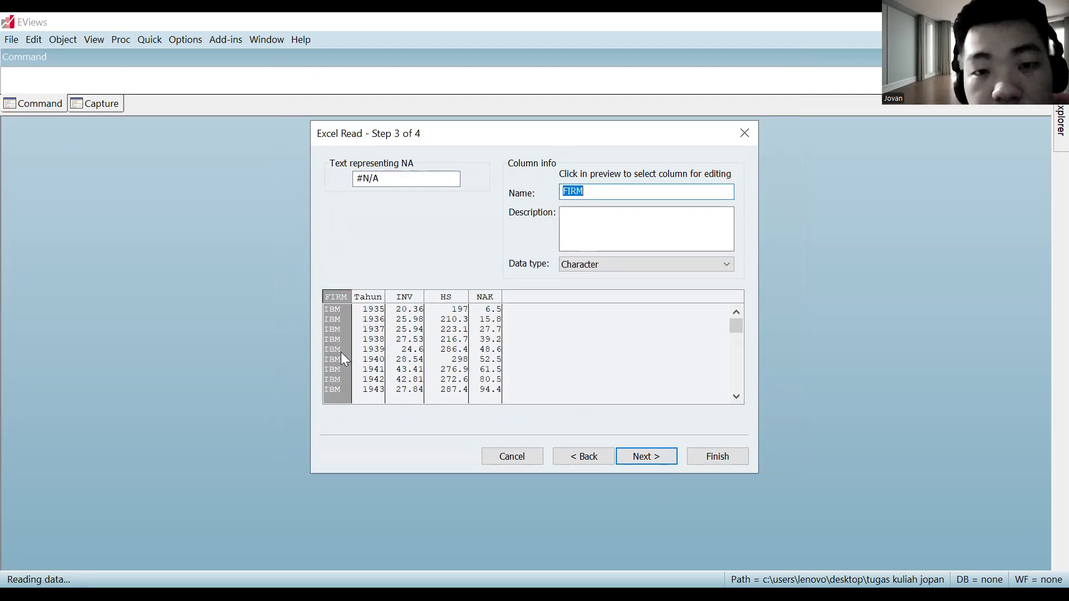
# - Finish the Excel import as a new Dated Panel workfile identified by firm and tahun, without linking the series to the external source
pyautogui.click(647, 457)
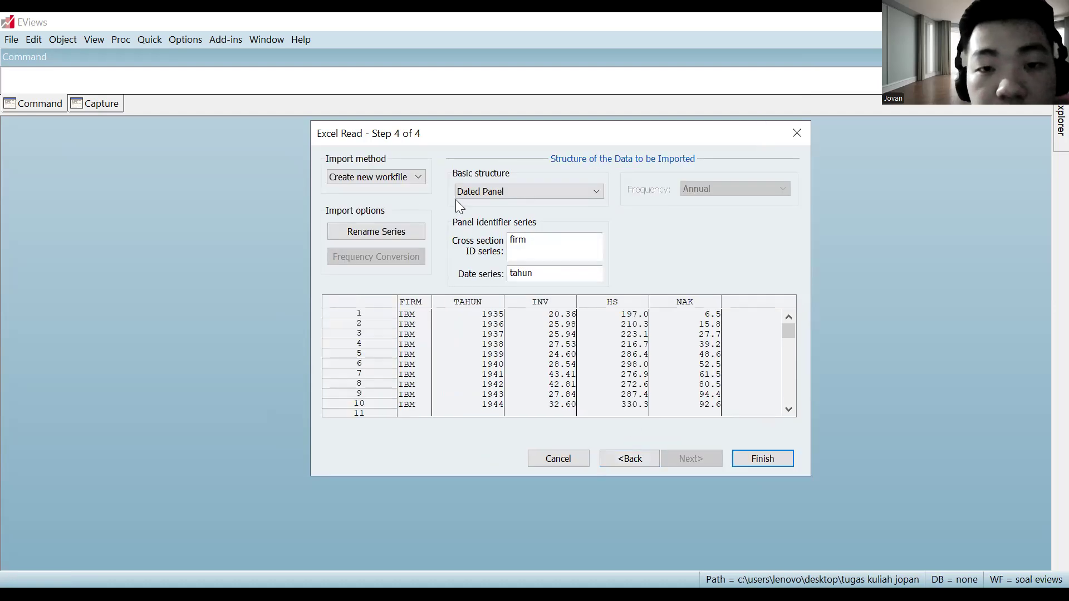
pyautogui.click(479, 188)
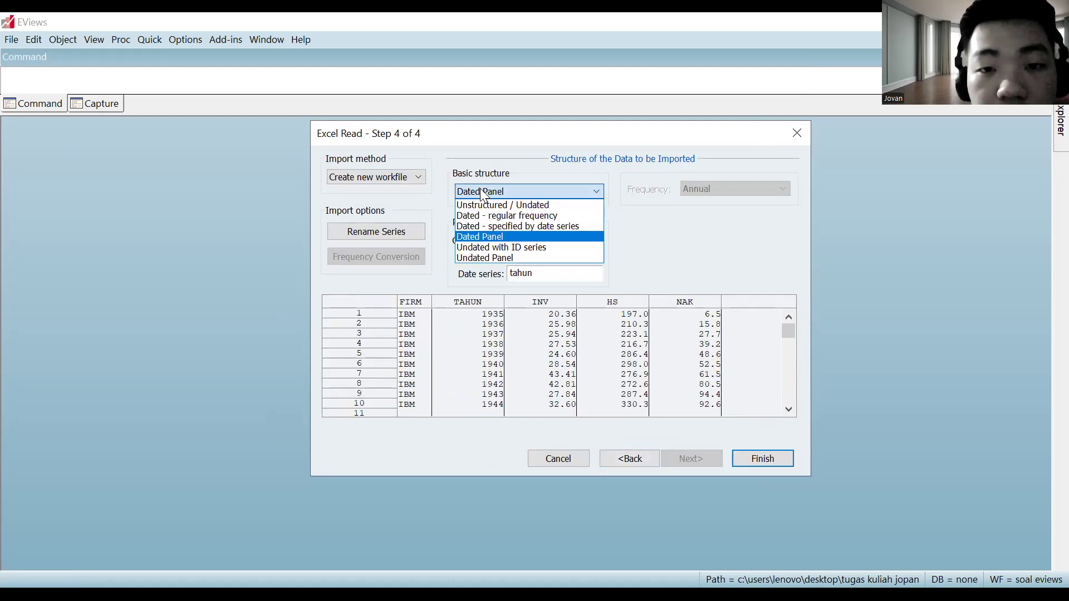
pyautogui.click(492, 240)
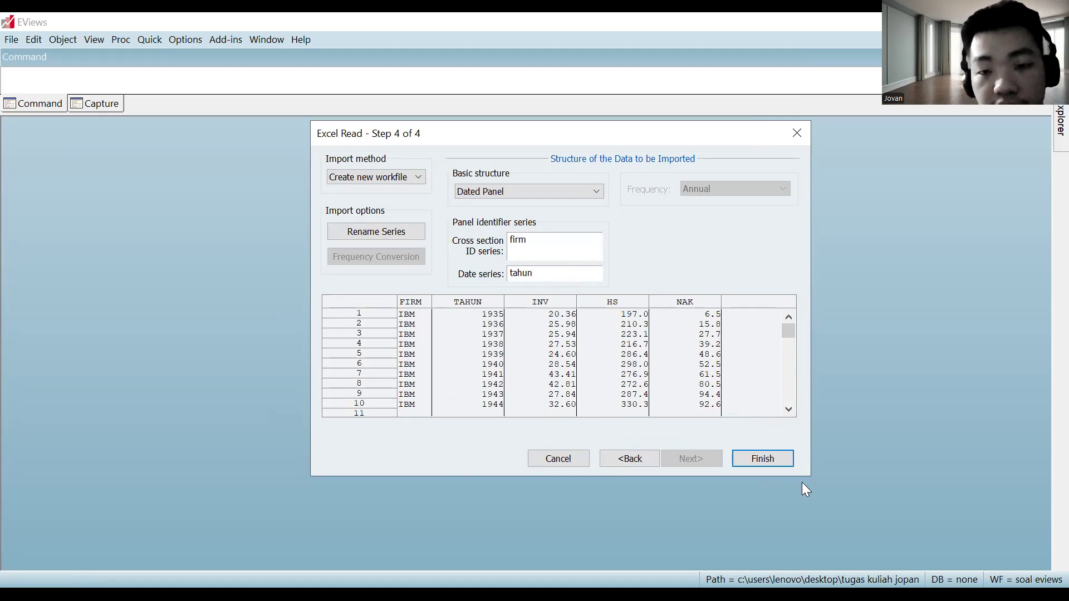
pyautogui.click(777, 454)
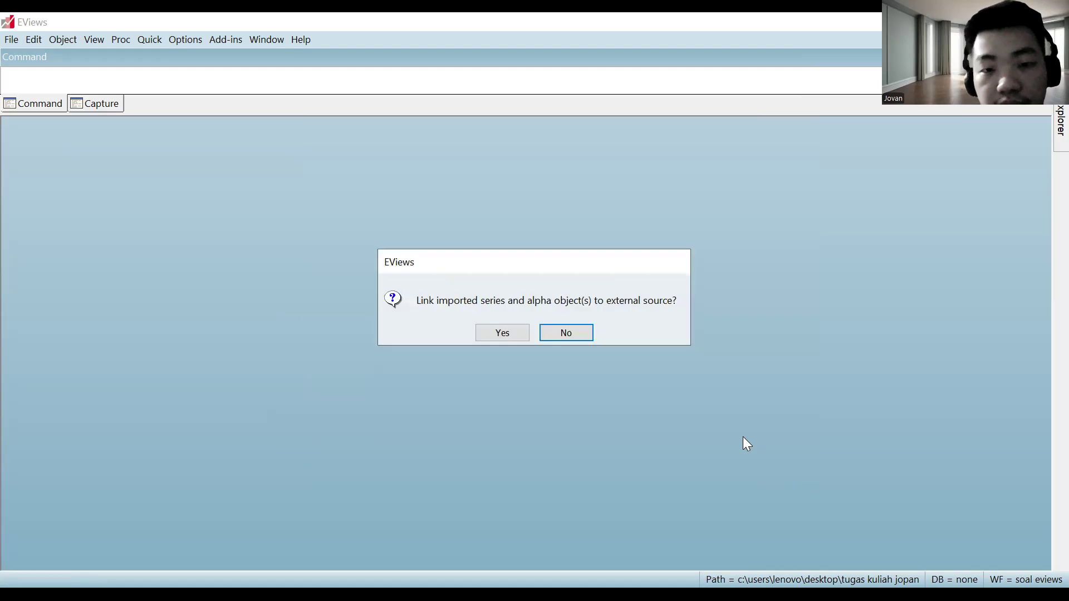
pyautogui.click(579, 334)
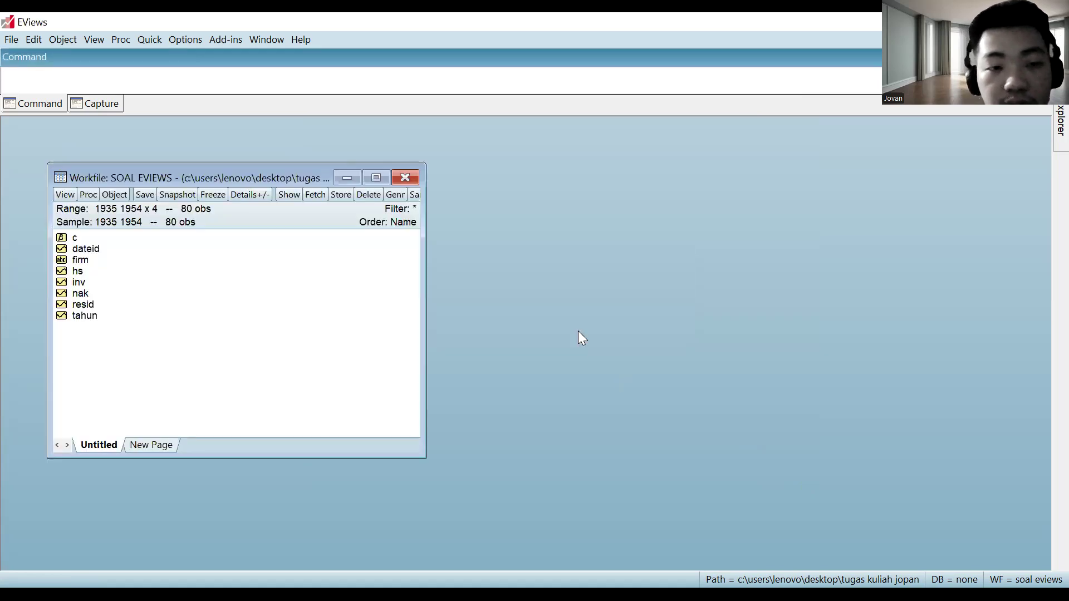
# - Open the hs, inv and nak series together as a group to check the imported data, and close the group unsaved
pyautogui.click(68, 271)
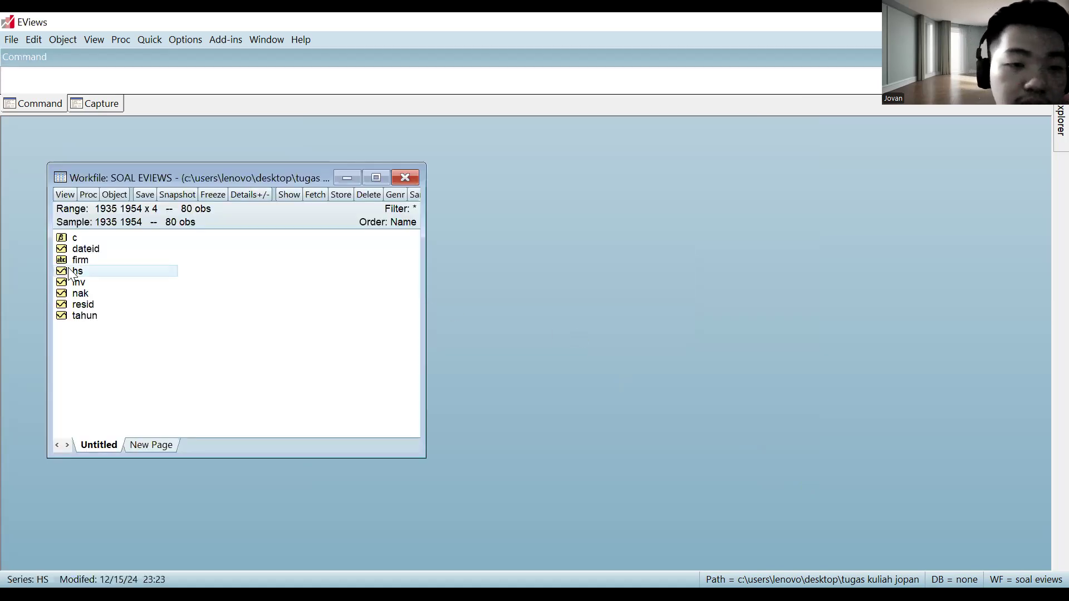
pyautogui.click(85, 294)
pyautogui.click(112, 272)
pyautogui.keyDown('shift'); pyautogui.click(121, 293); pyautogui.keyUp('shift')
pyautogui.rightClick(126, 267)
pyautogui.moveTo(192, 275)
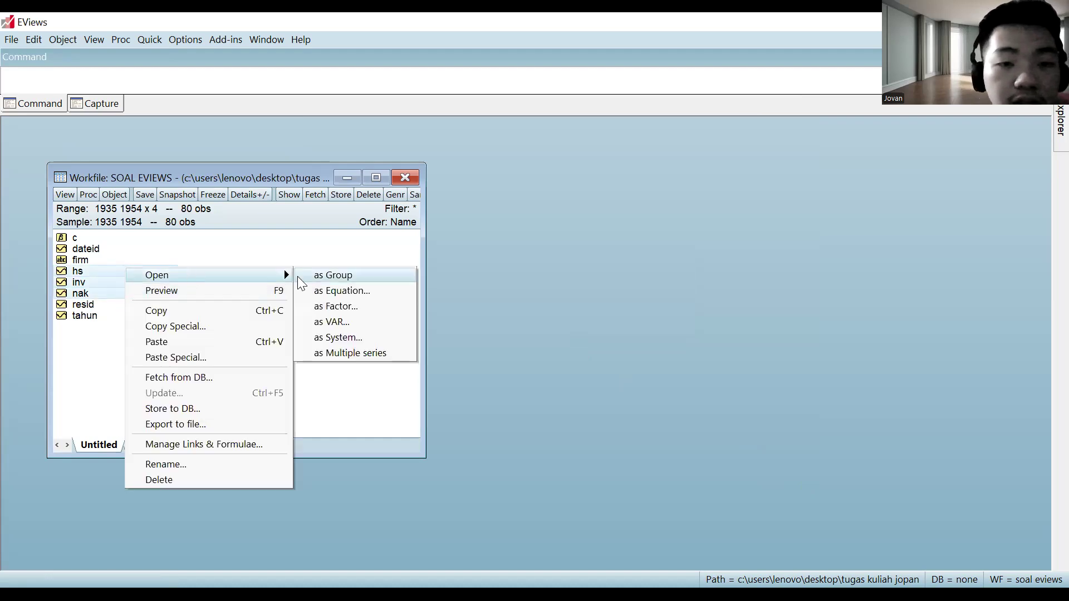
pyautogui.click(360, 281)
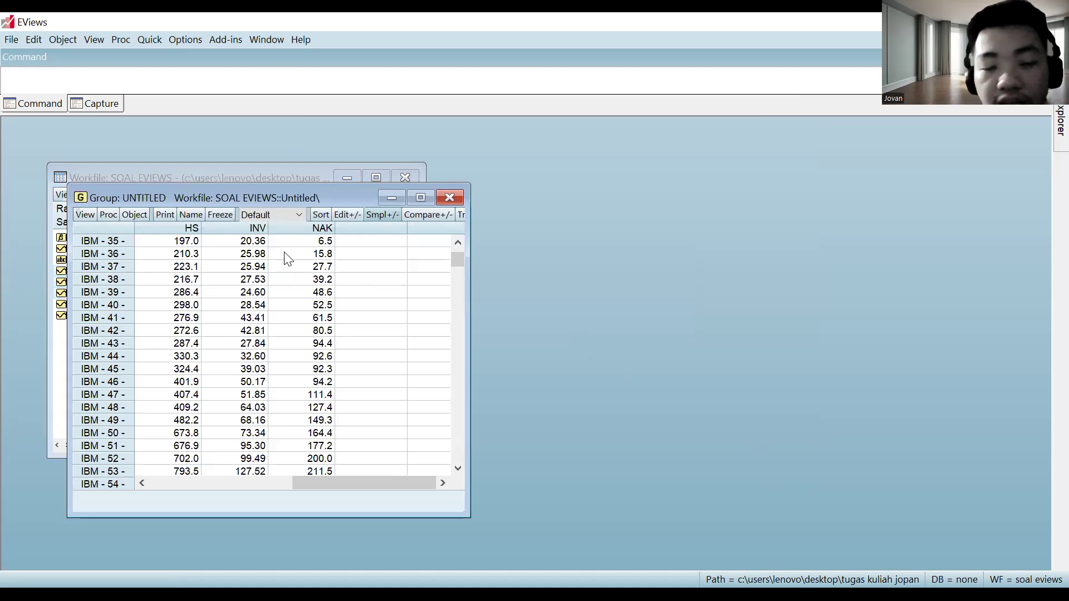
pyautogui.click(446, 201)
pyautogui.click(508, 336)
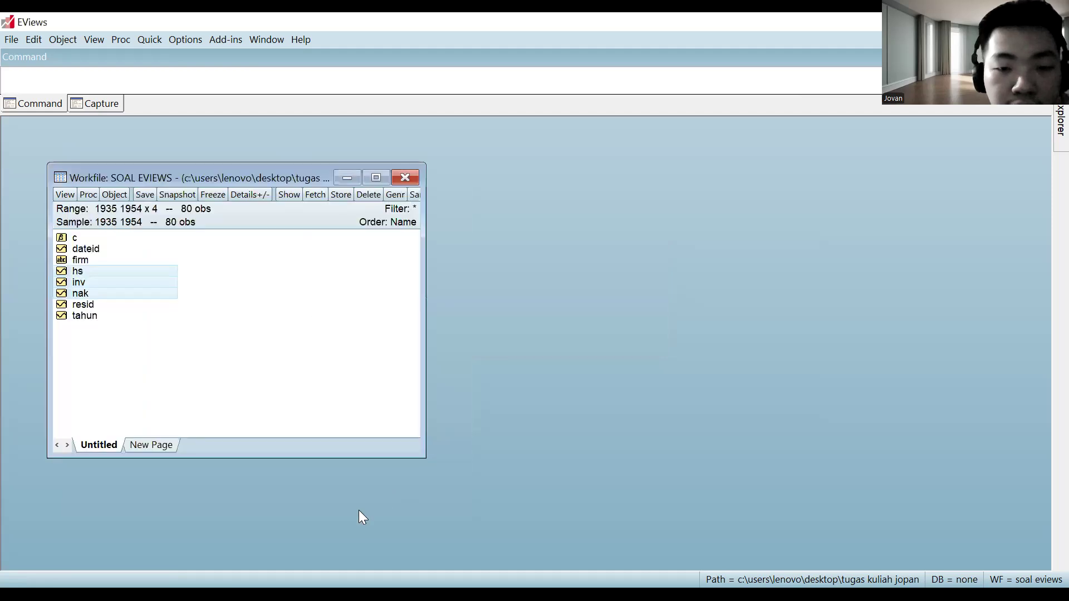
pyautogui.hotkey('alt', 'Tab')
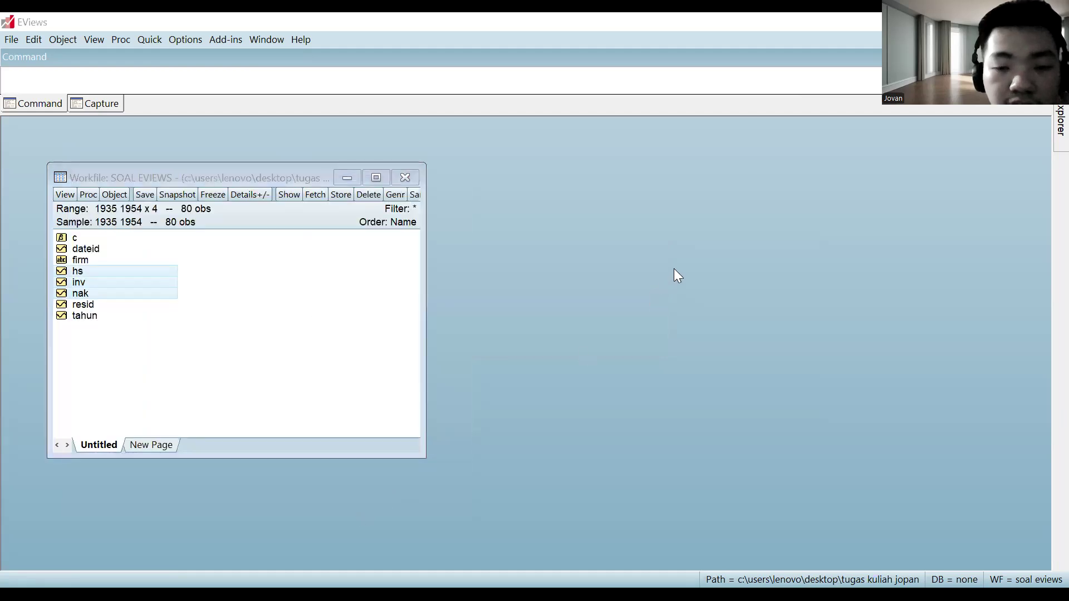
pyautogui.hotkey('alt', 'Tab')
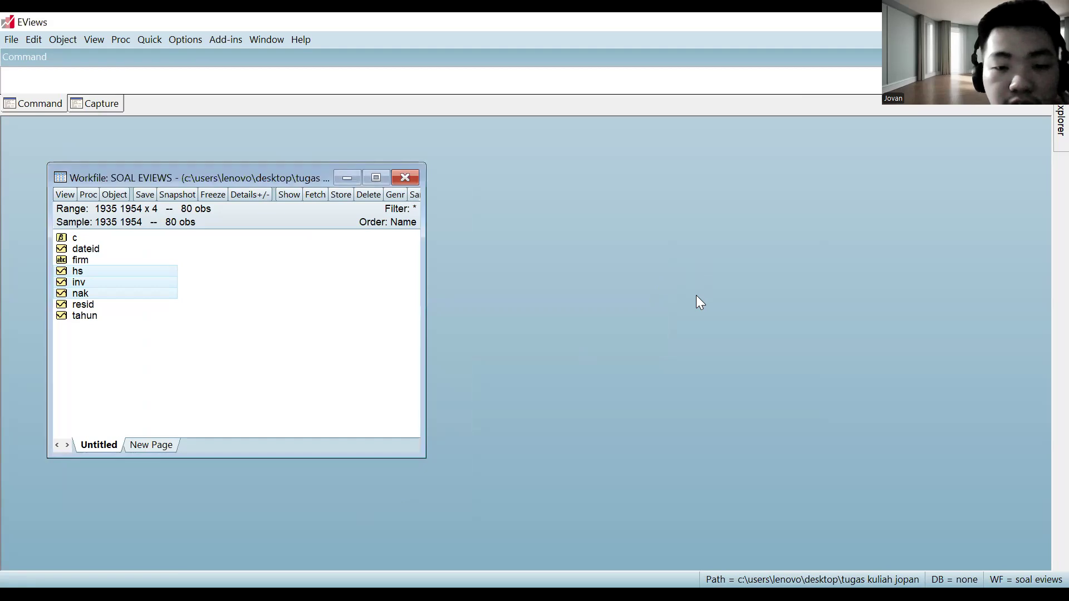
pyautogui.hotkey('alt', 'Tab')
pyautogui.click(465, 280)
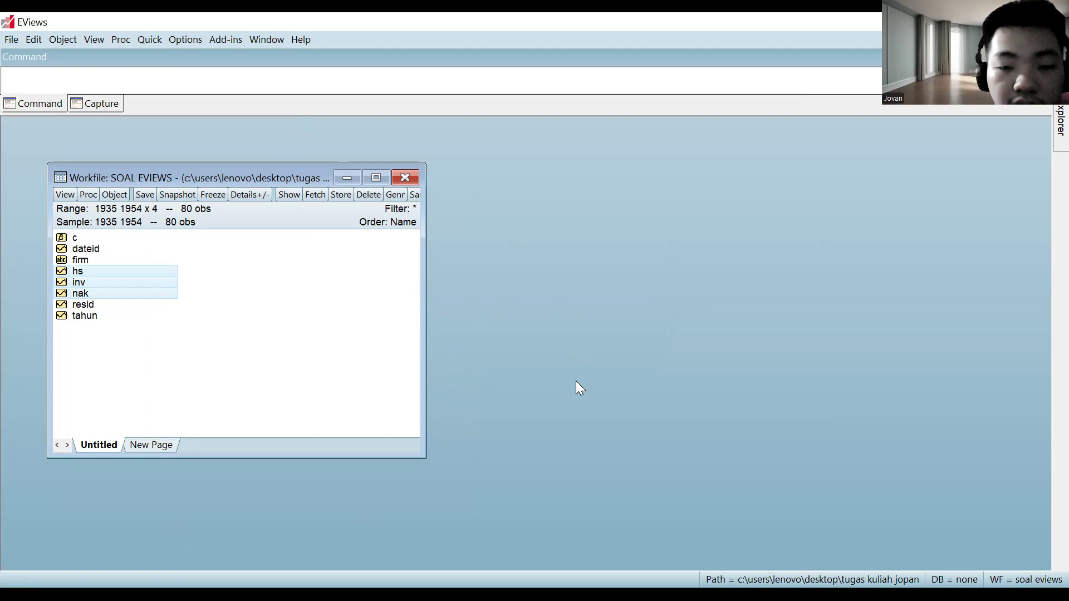
pyautogui.hotkey('alt', 'Tab')
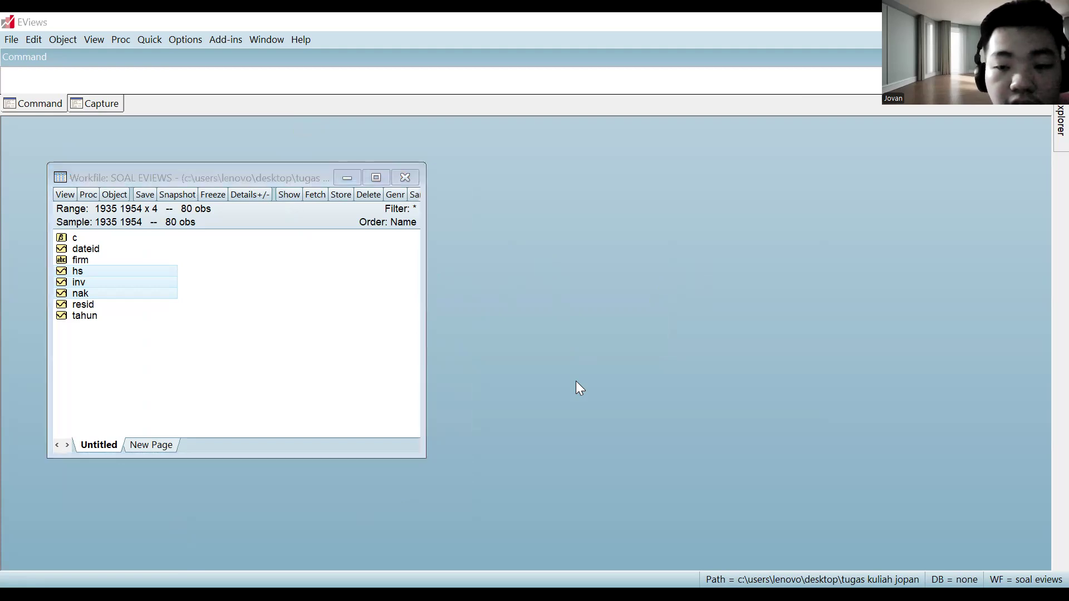
# - Start a new equation estimation with Log(inv) as the dependent variable
pyautogui.click(147, 41)
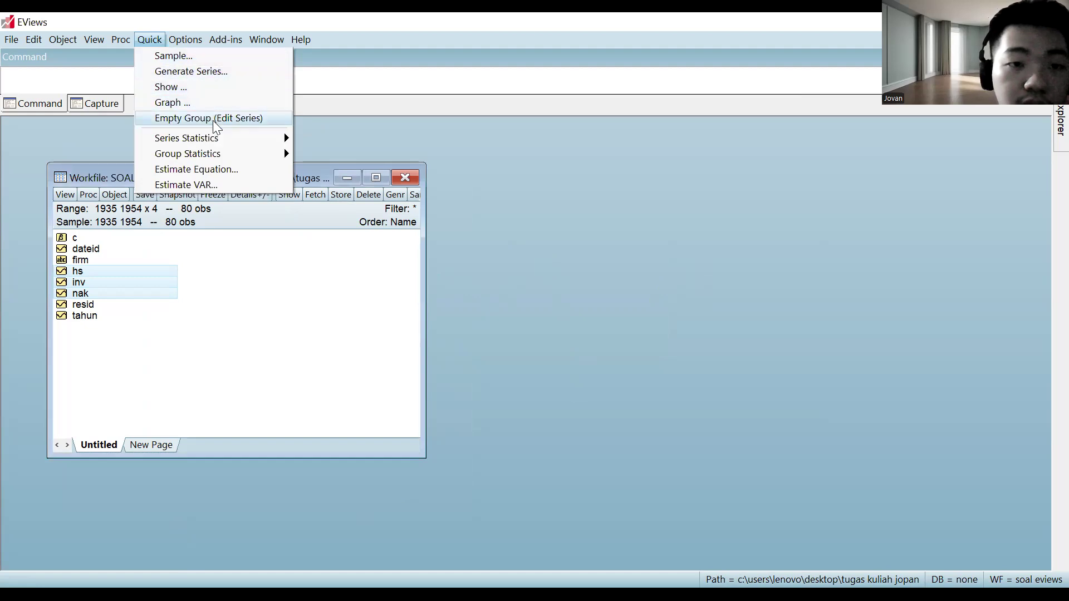
pyautogui.click(232, 170)
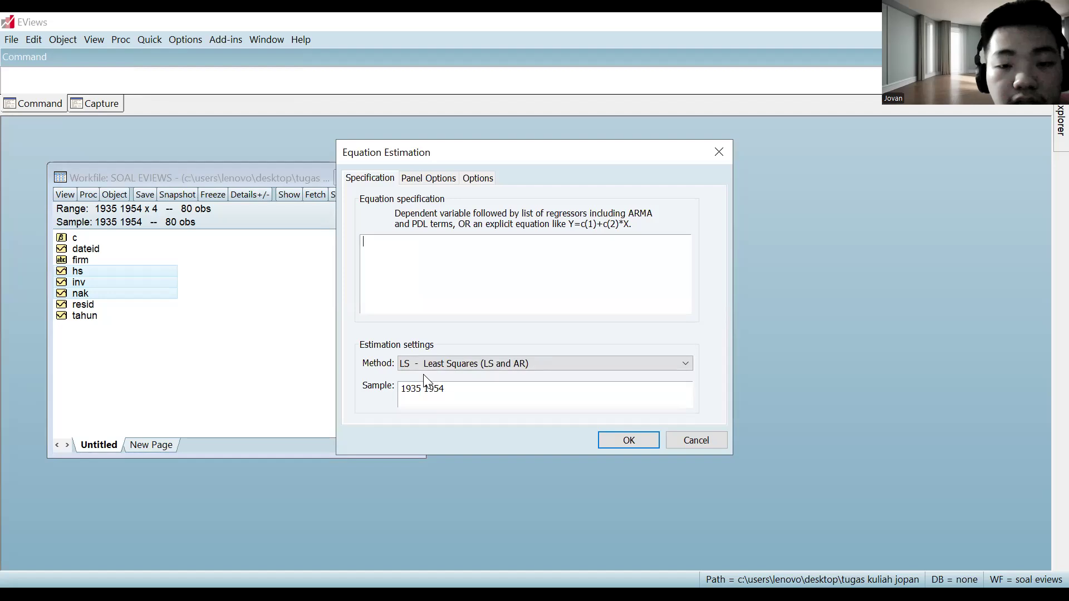
pyautogui.hotkey('alt', 'Tab')
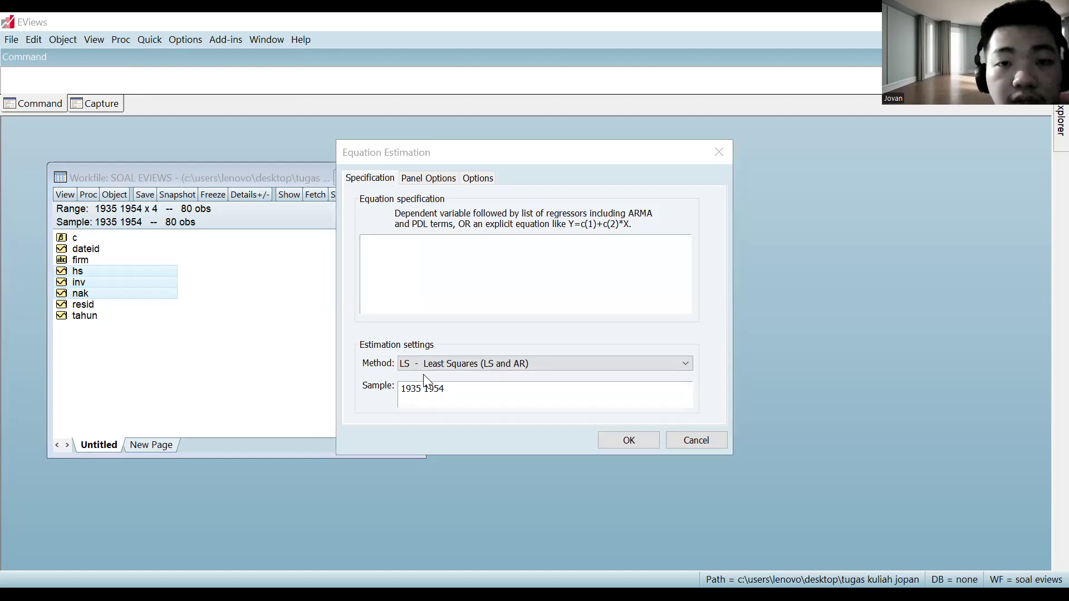
pyautogui.click(475, 256)
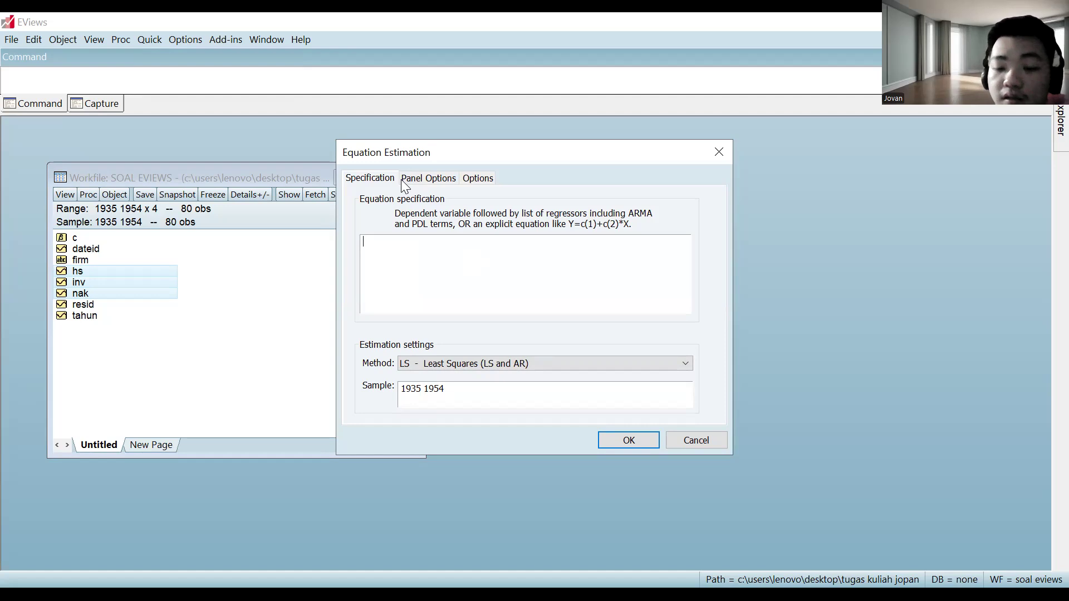
pyautogui.write('Log9')
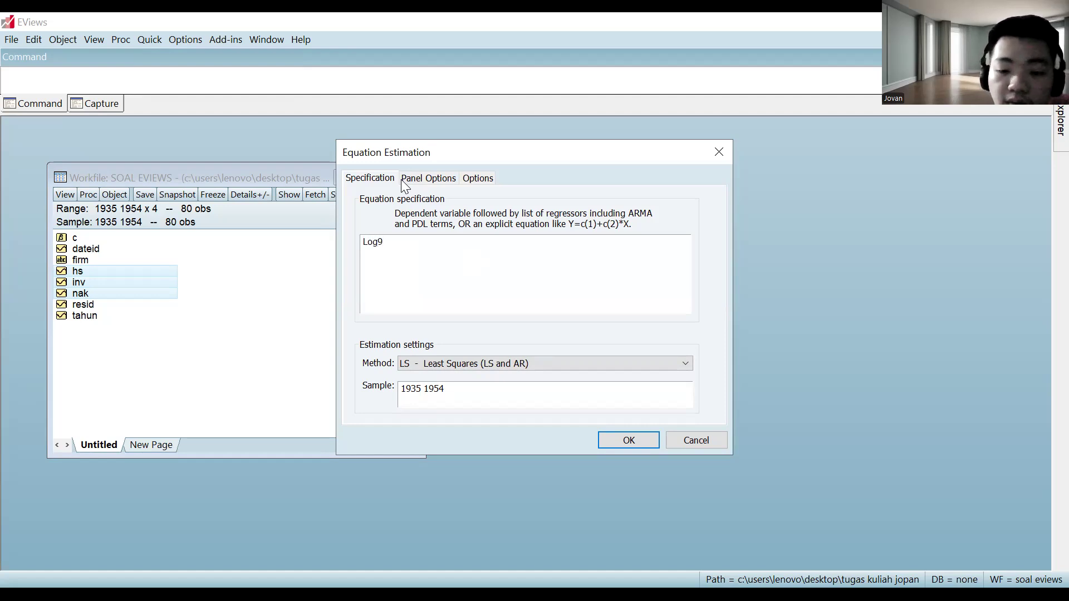
pyautogui.write('in')
pyautogui.press('BackSpace')
pyautogui.press('BackSpace')
pyautogui.press('BackSpace')
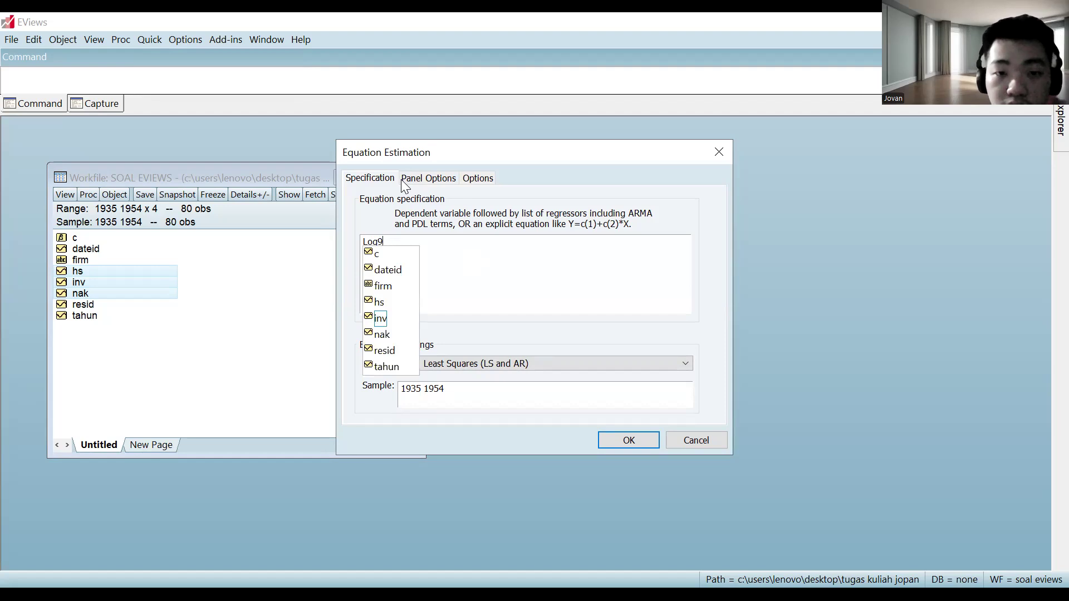
pyautogui.write('(inv)')
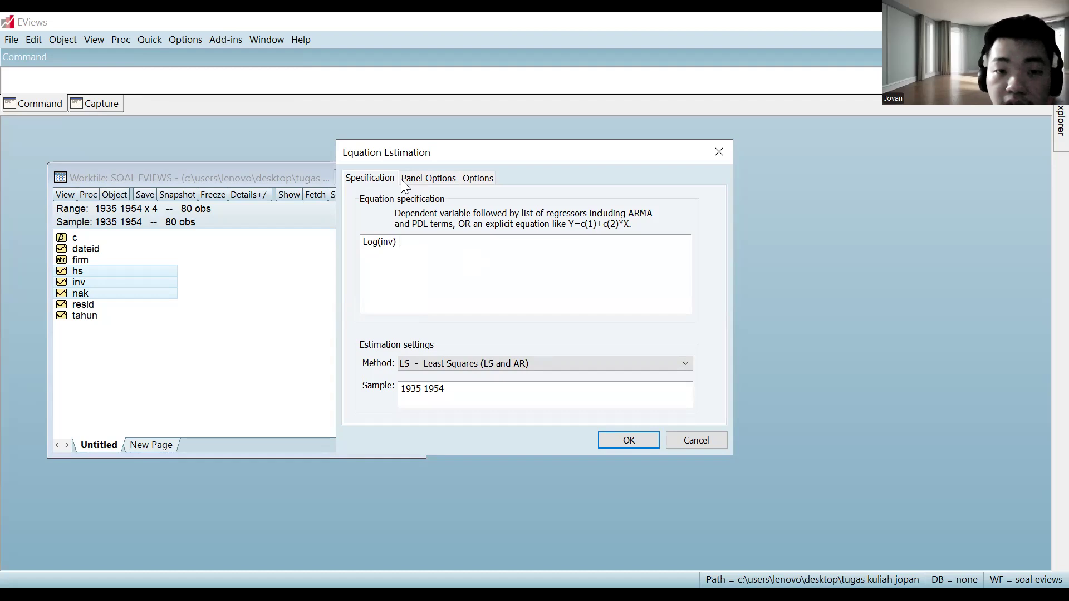
# - Add log(hs), log(nak) and c as regressors, and estimate the equation by Least Squares over the sample 1935 1954
pyautogui.write(' log(hs)')
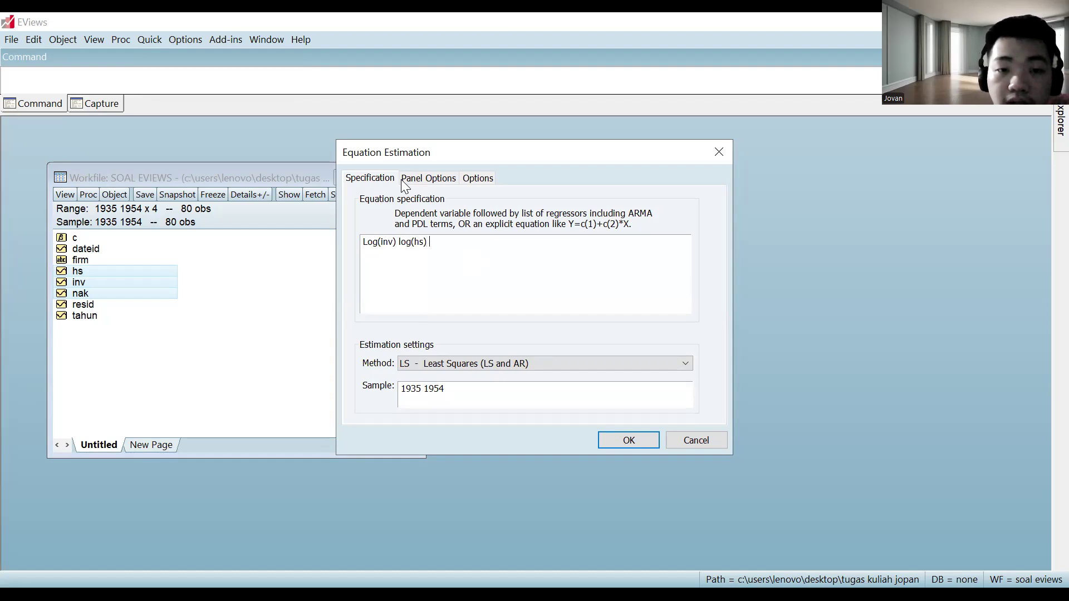
pyautogui.write(' log')
pyautogui.write('(nak)')
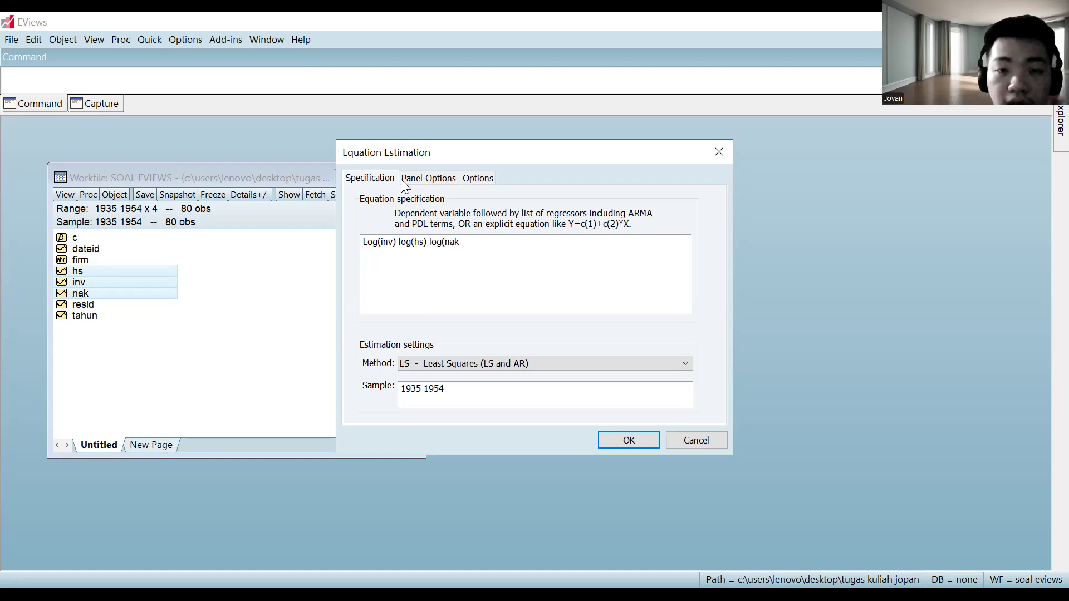
pyautogui.write('c')
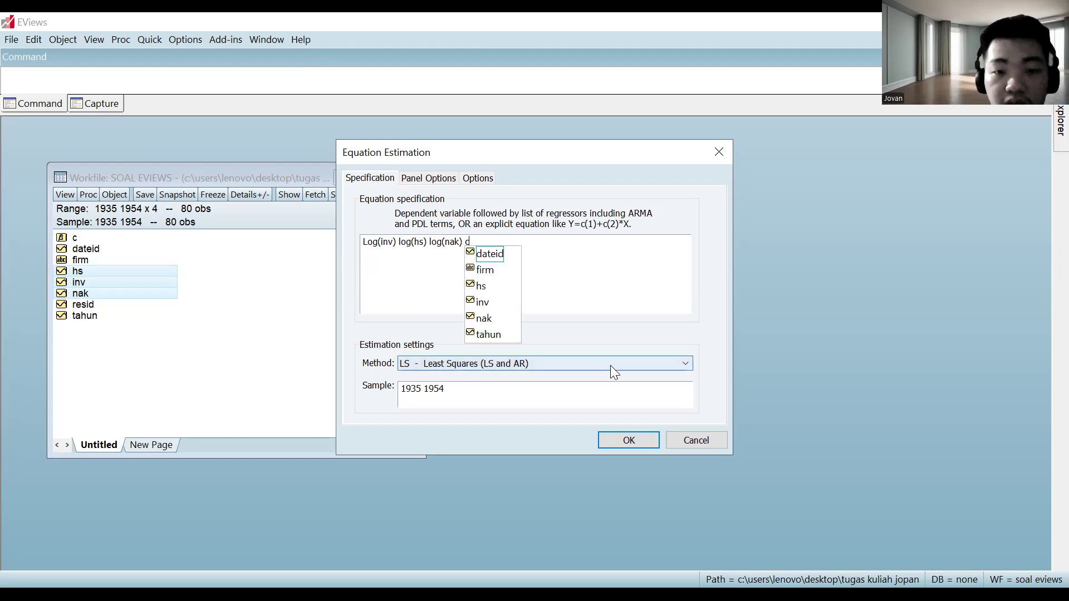
pyautogui.click(624, 441)
pyautogui.click(624, 440)
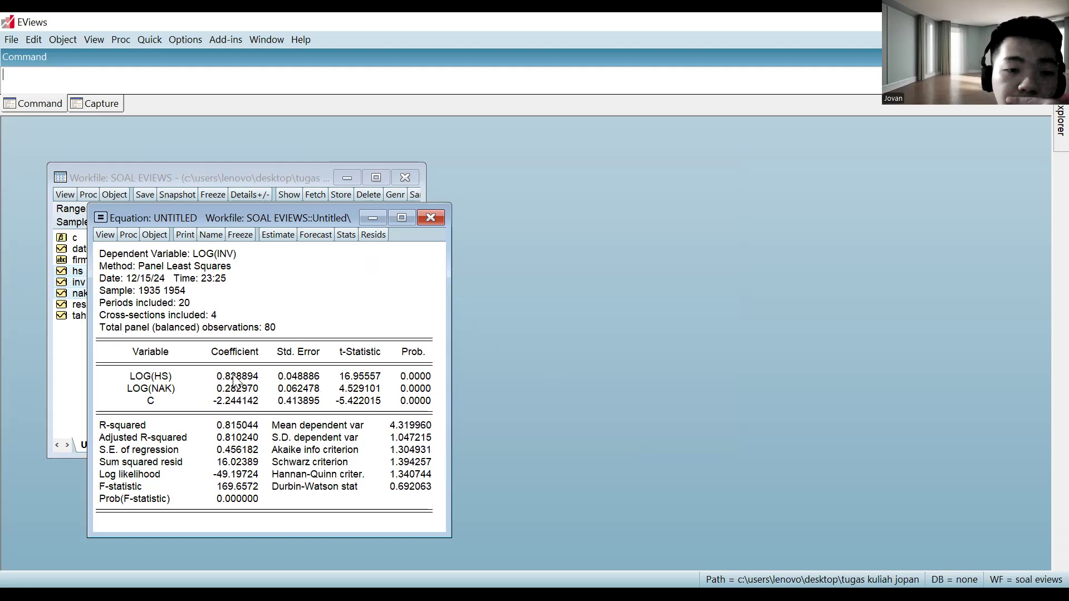
# - Examine the coefficients and their probabilities, the F-statistic with its probability, and the R-squared in the estimation output
pyautogui.moveTo(204, 359); pyautogui.dragTo(257, 405)
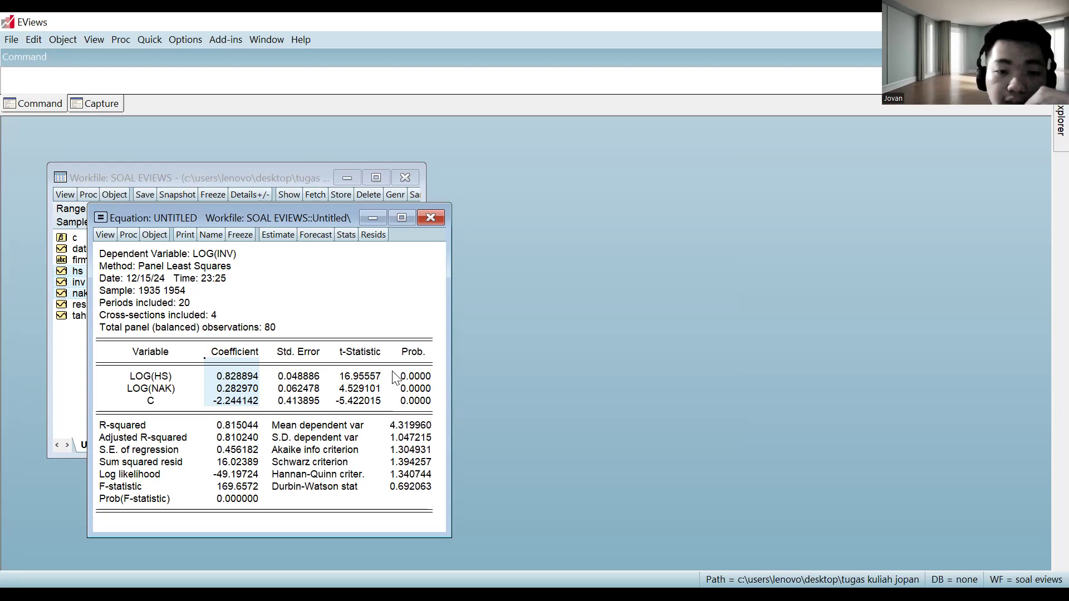
pyautogui.moveTo(393, 378); pyautogui.dragTo(423, 402)
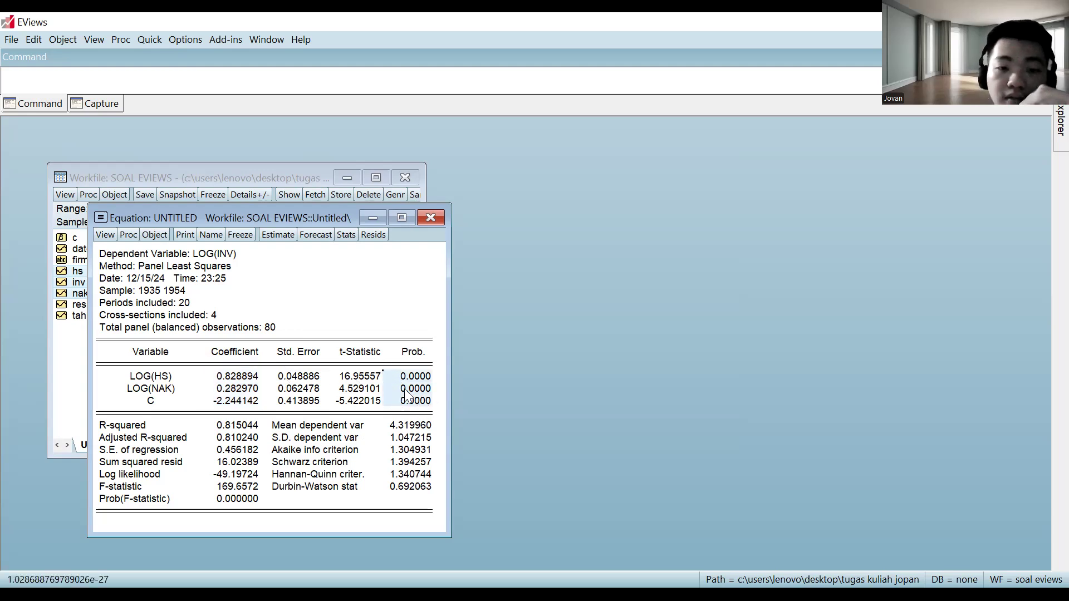
pyautogui.moveTo(390, 371); pyautogui.dragTo(403, 392)
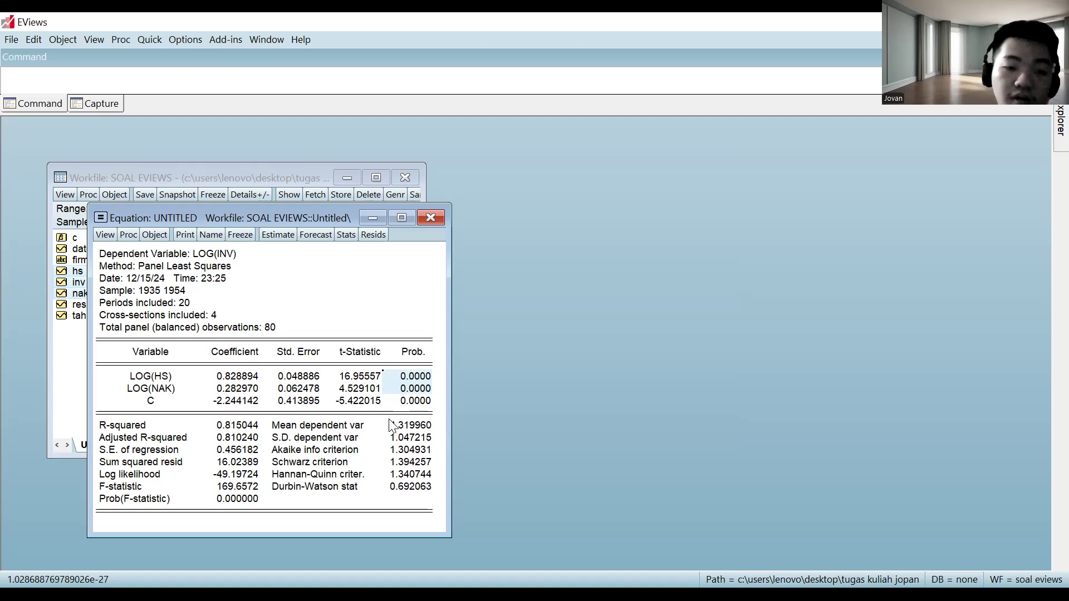
pyautogui.moveTo(129, 490); pyautogui.dragTo(239, 508)
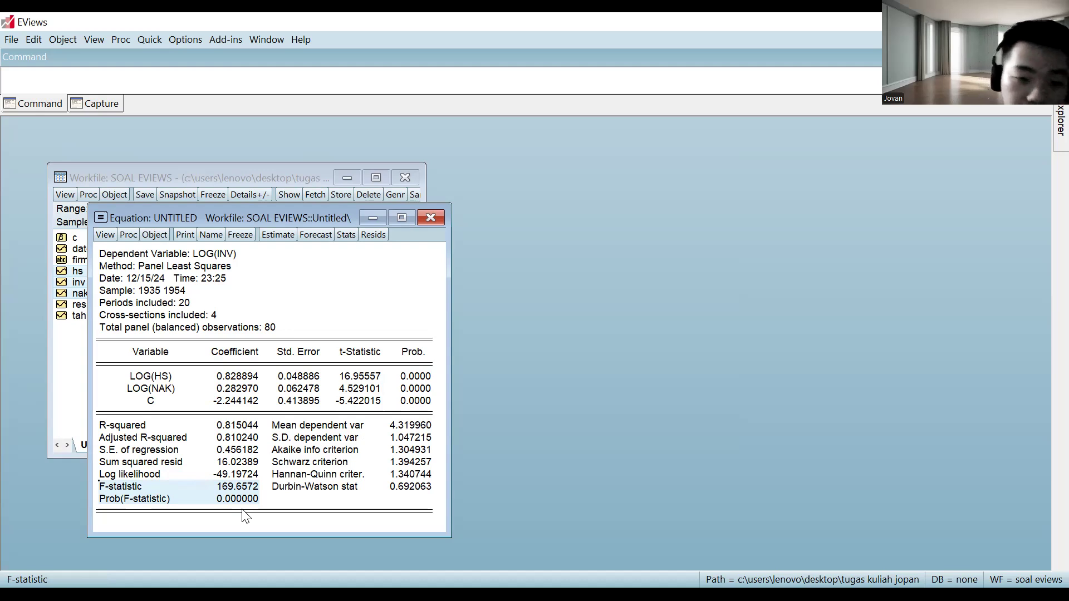
pyautogui.click(175, 424)
pyautogui.moveTo(166, 421); pyautogui.dragTo(229, 428)
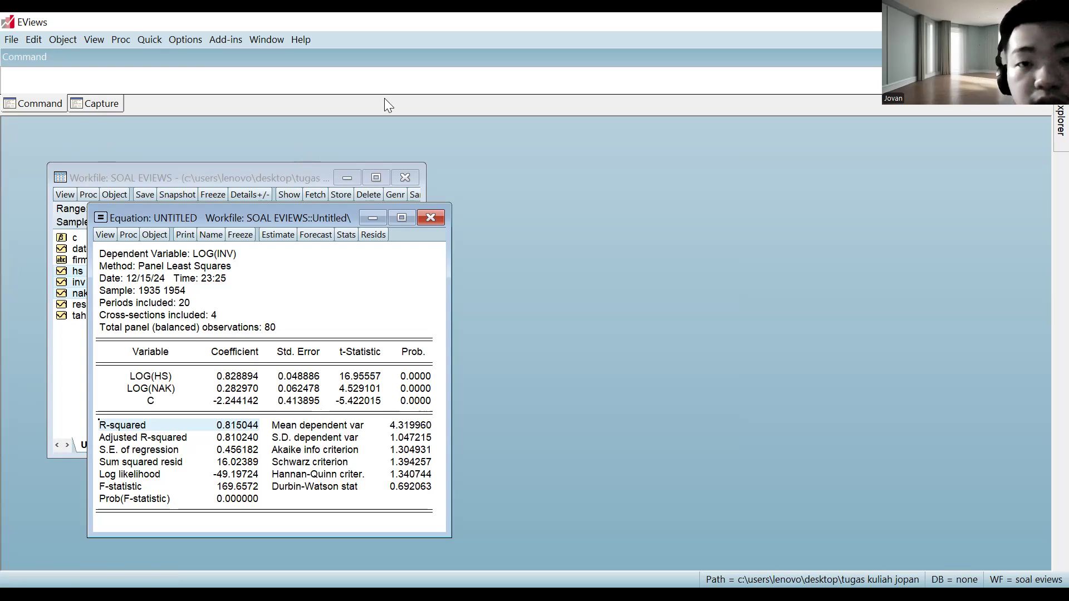
pyautogui.hotkey('alt', 'Tab')
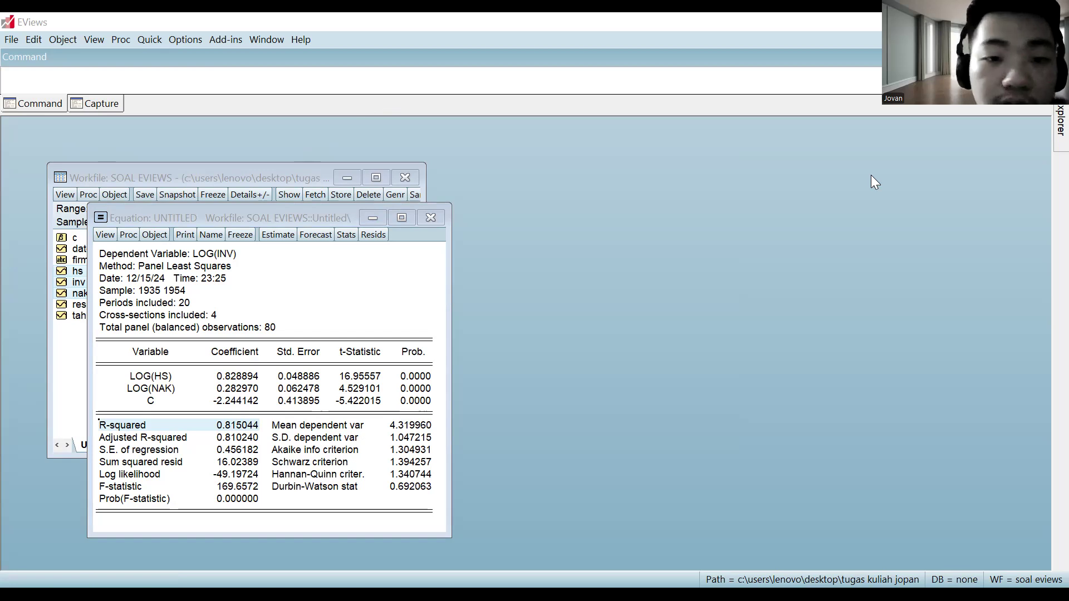
pyautogui.click(155, 36)
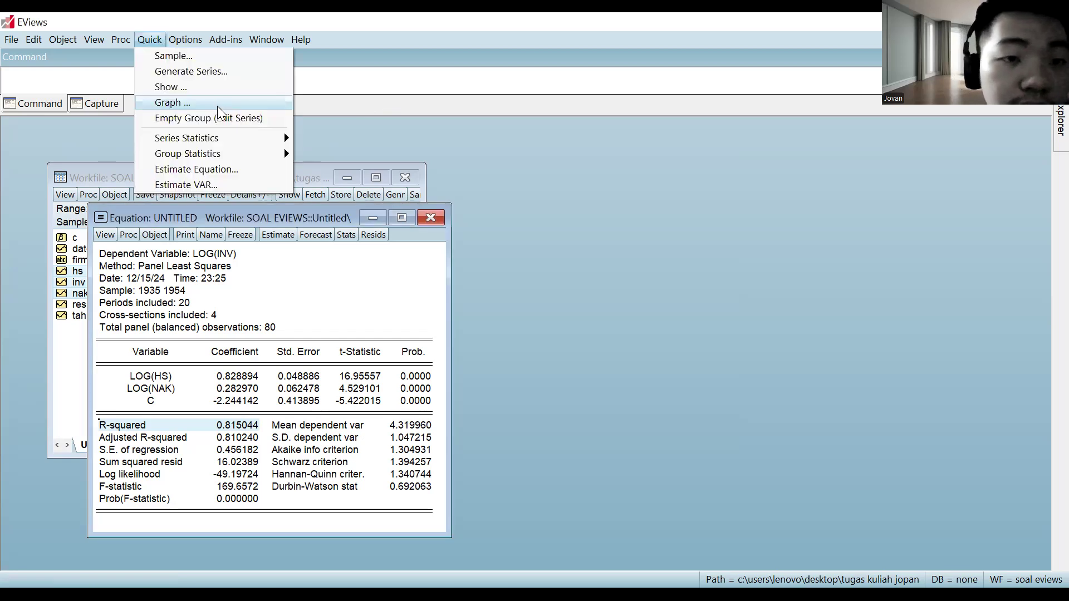
pyautogui.click(239, 218)
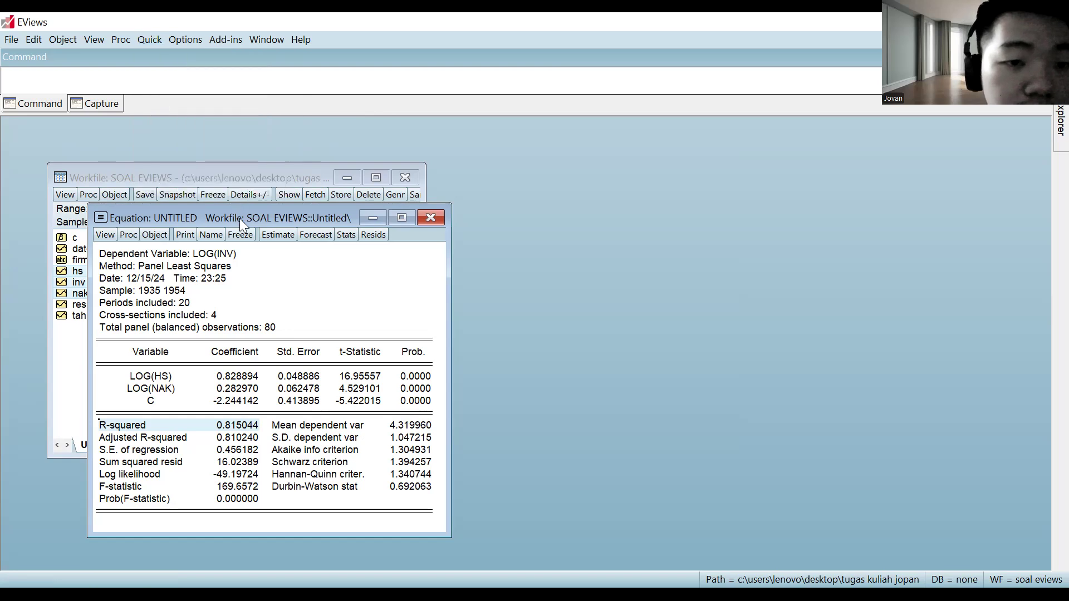
# - Maximize the equation window and run the Histogram - Normality Test on the equation's residuals
pyautogui.doubleClick(239, 218)
pyautogui.click(12, 123)
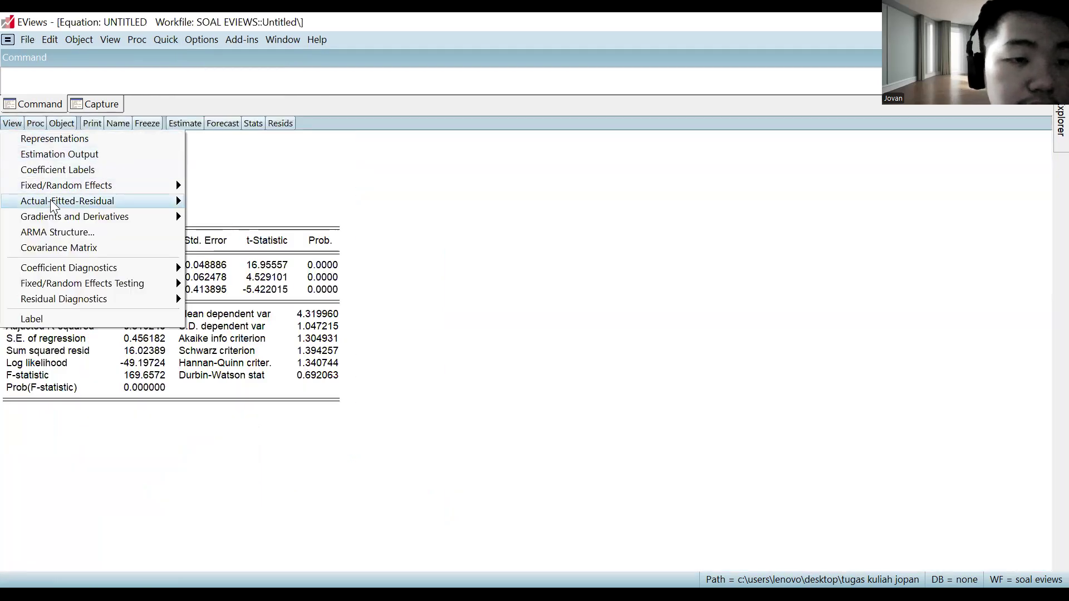
pyautogui.moveTo(149, 291)
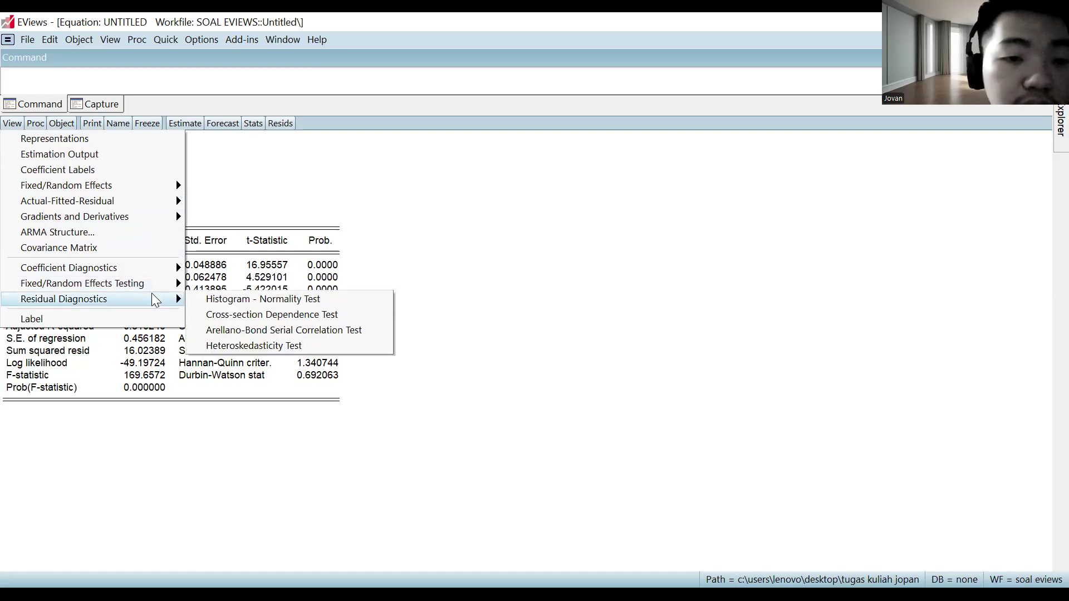
pyautogui.click(190, 299)
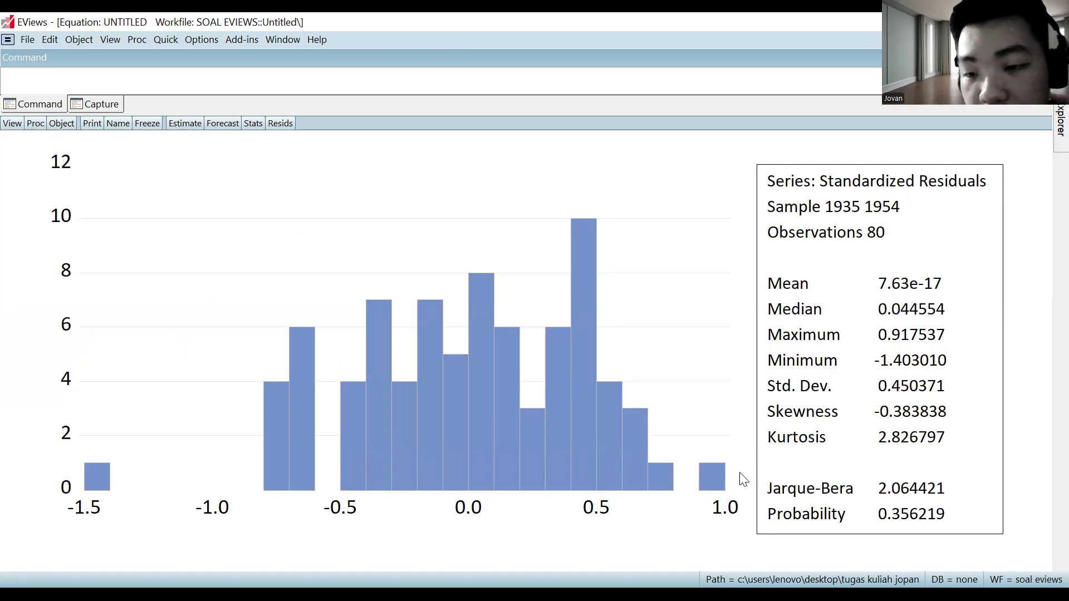
# - Move the statistics box slightly away from the histogram, and run the Heteroskedasticity Test on the equation's residuals
pyautogui.moveTo(767, 490); pyautogui.dragTo(804, 475)
pyautogui.click(803, 476)
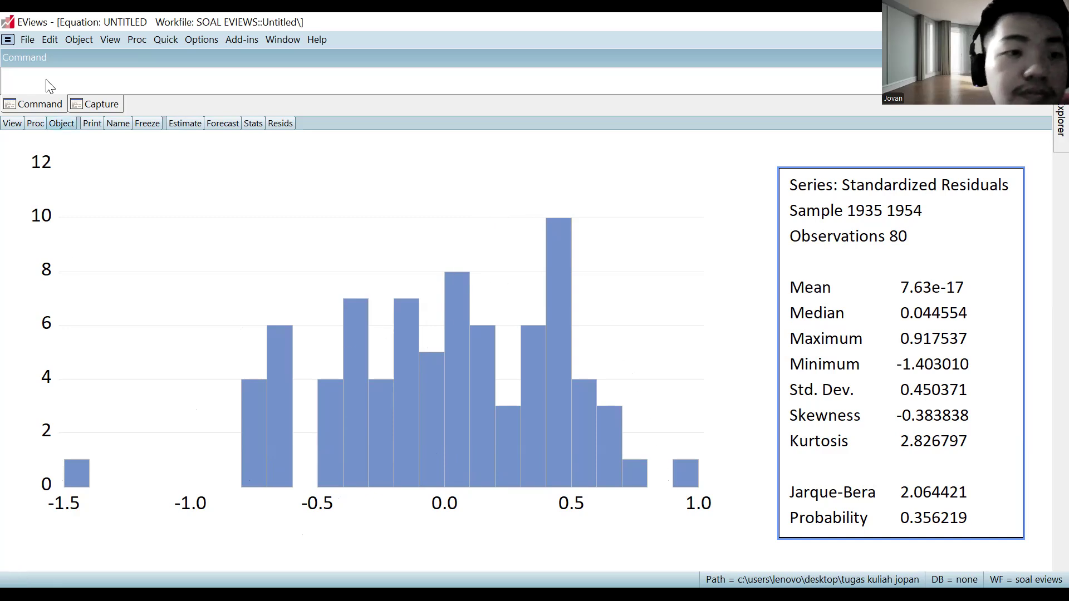
pyautogui.click(12, 123)
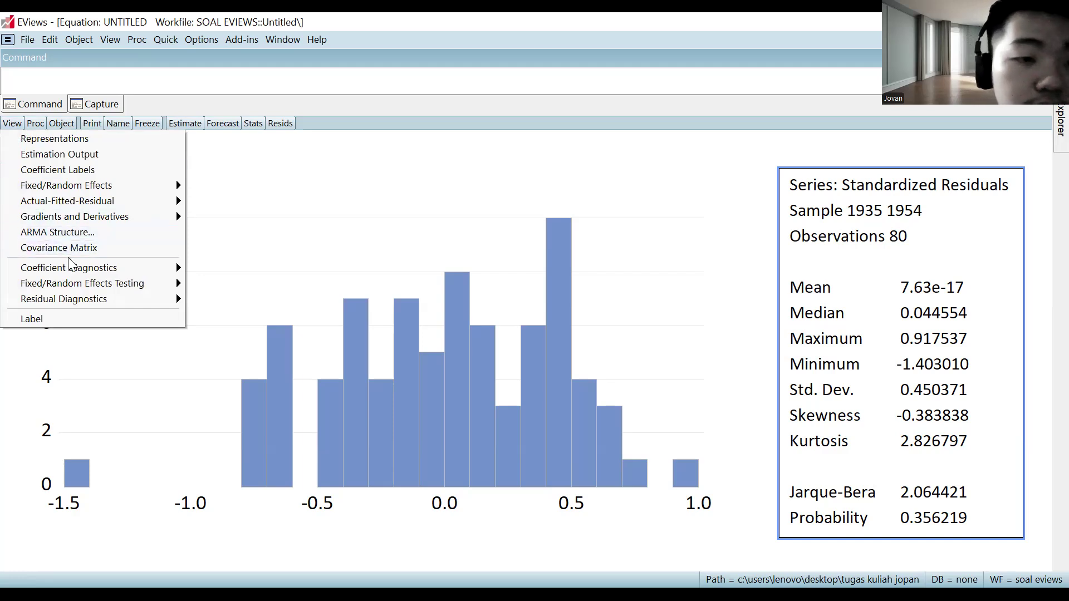
pyautogui.moveTo(80, 283)
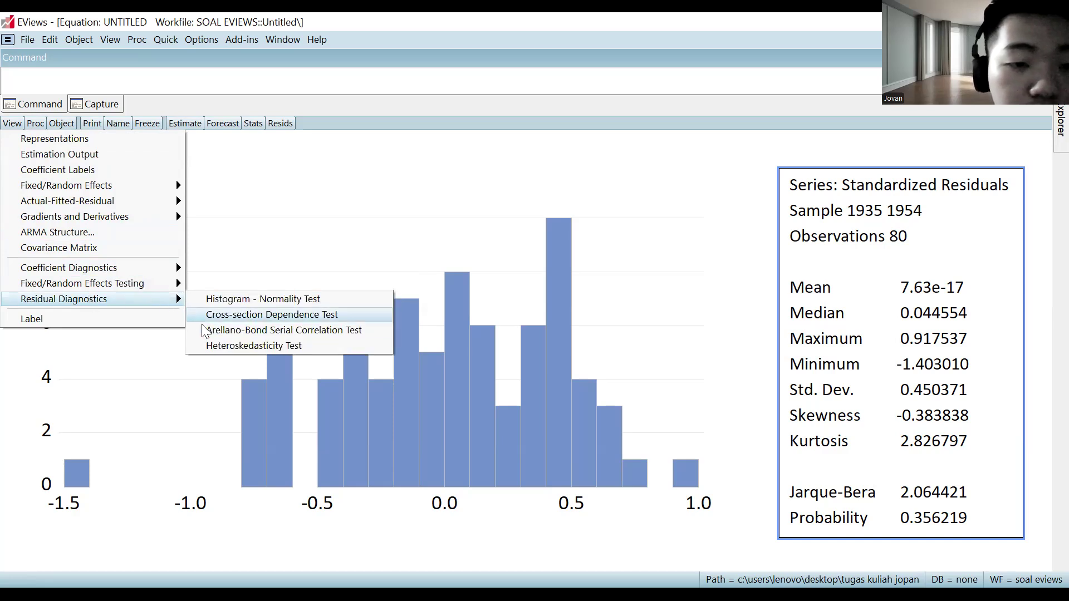
pyautogui.click(215, 346)
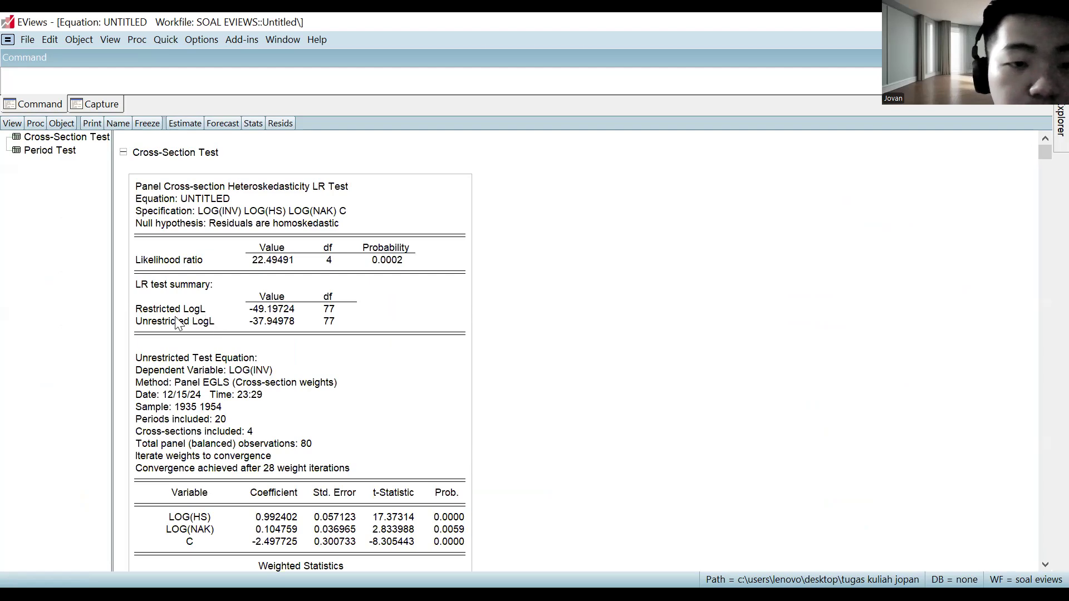
# - Examine the Period Test and Cross-Section Test results, from the likelihood ratio probability down to the weighted and unweighted statistics
pyautogui.click(50, 150)
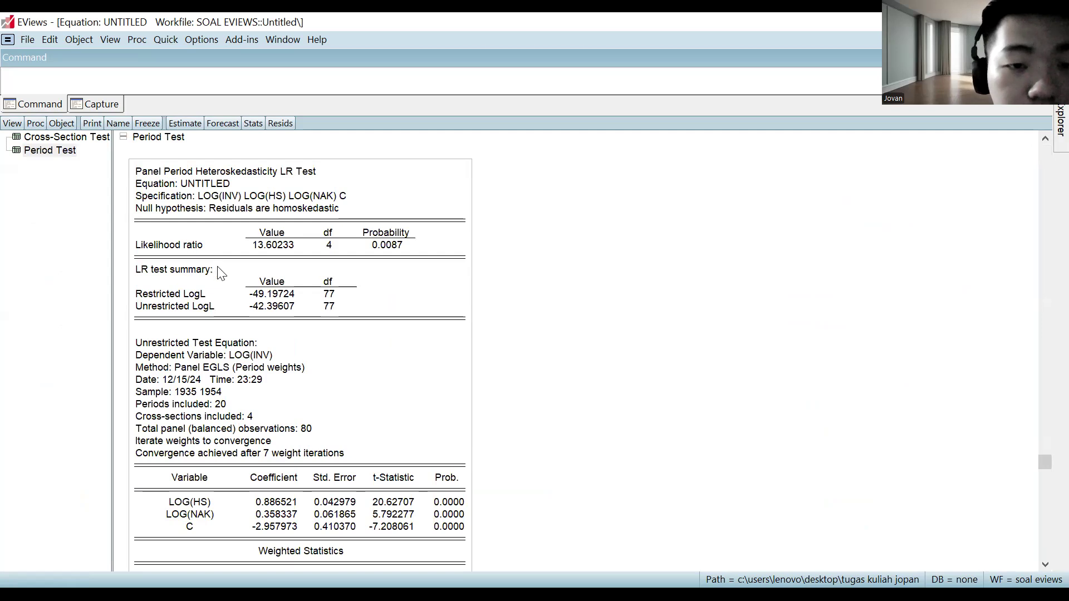
pyautogui.scroll(-2, 273, 326)
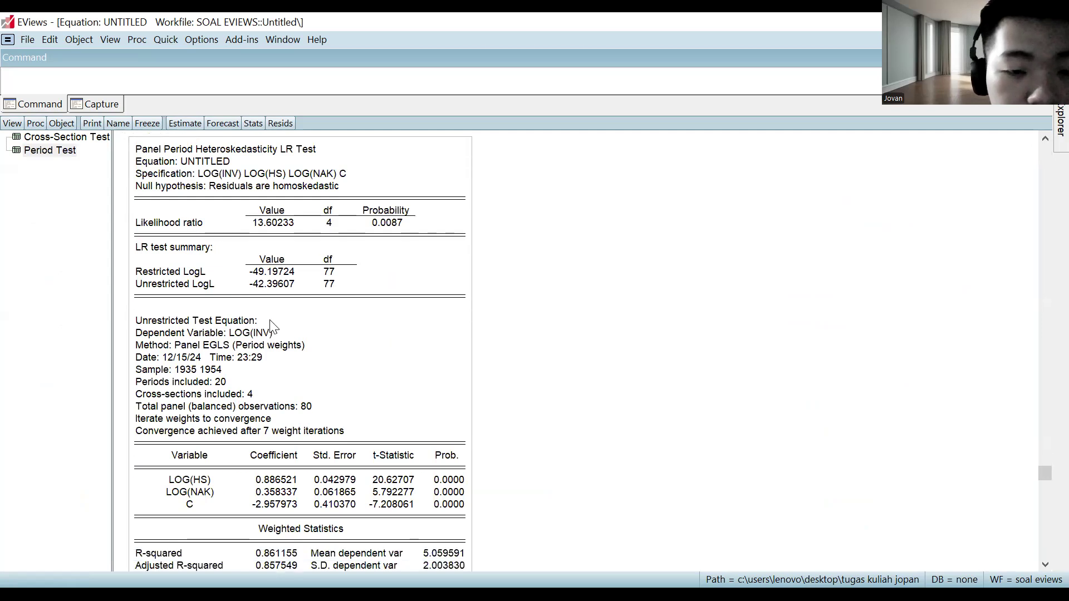
pyautogui.scroll(-3, 273, 326)
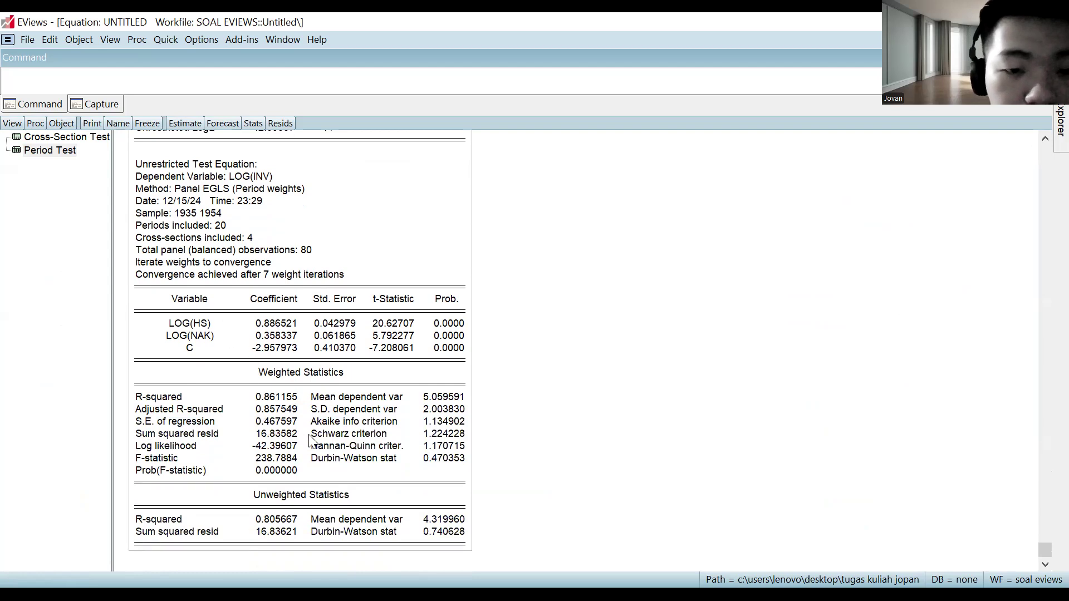
pyautogui.click(336, 463)
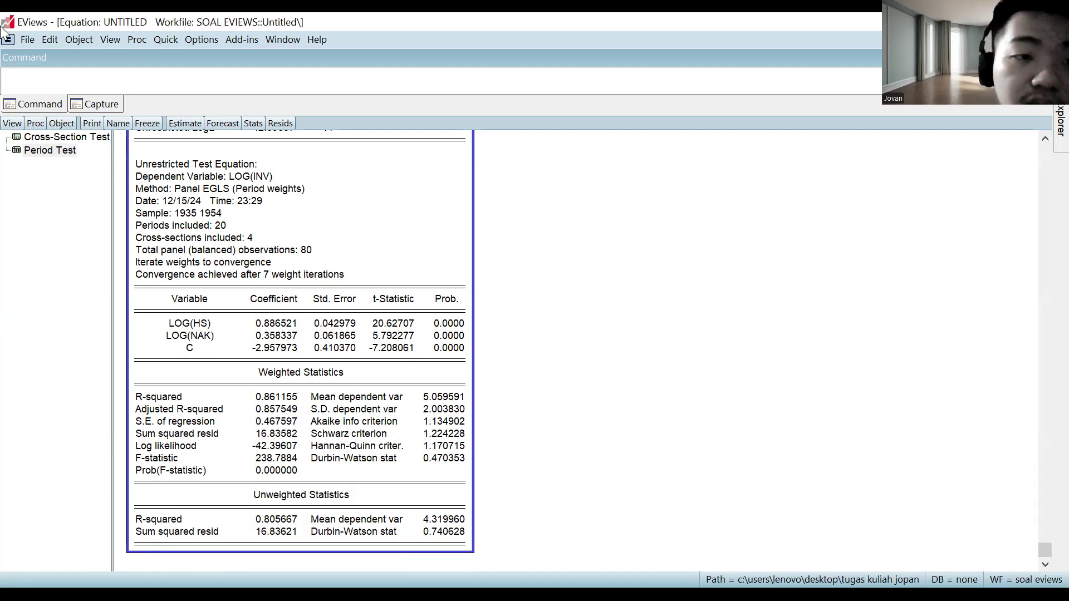
pyautogui.click(60, 137)
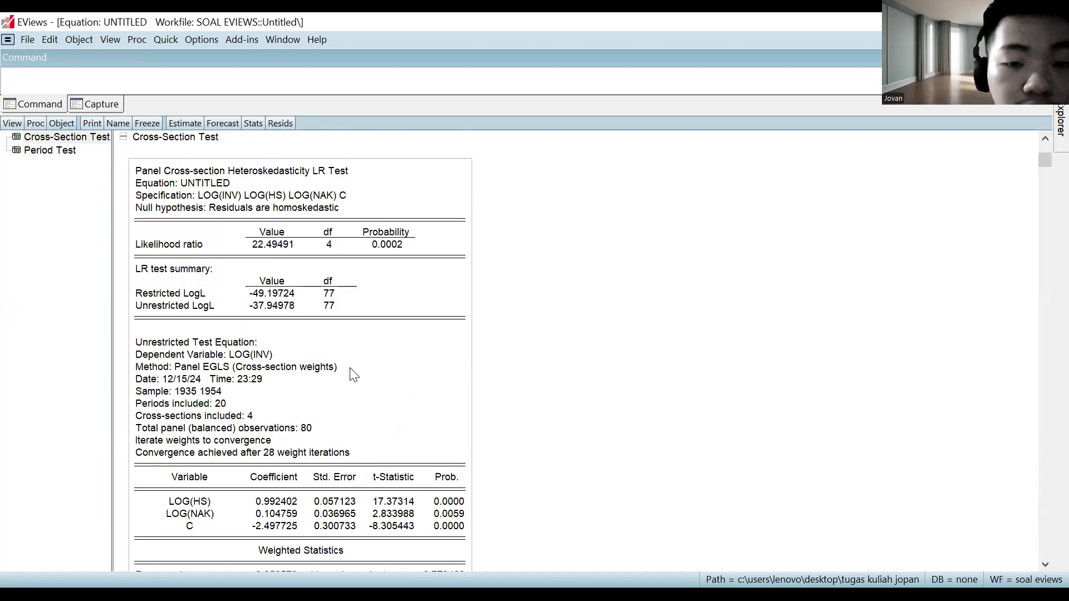
pyautogui.scroll(-3, 411, 405)
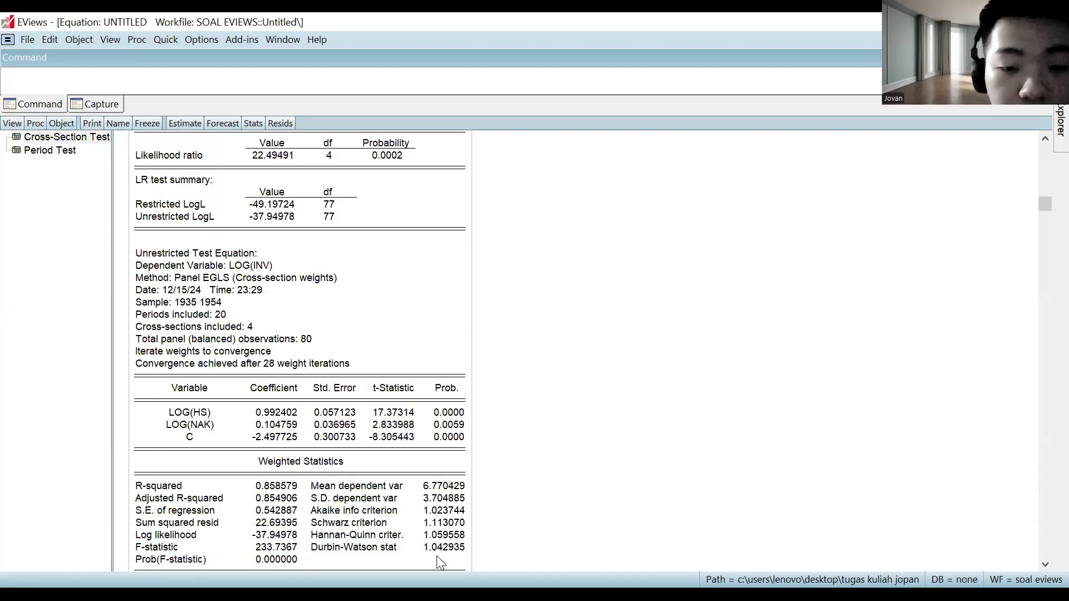
pyautogui.scroll(-2, 501, 526)
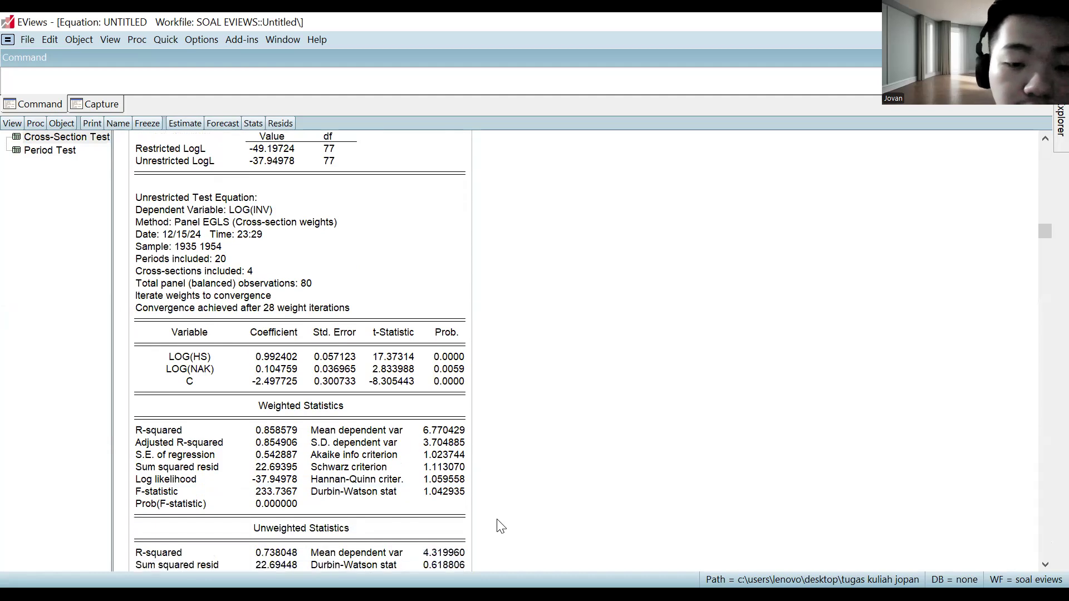
pyautogui.scroll(-1, 498, 524)
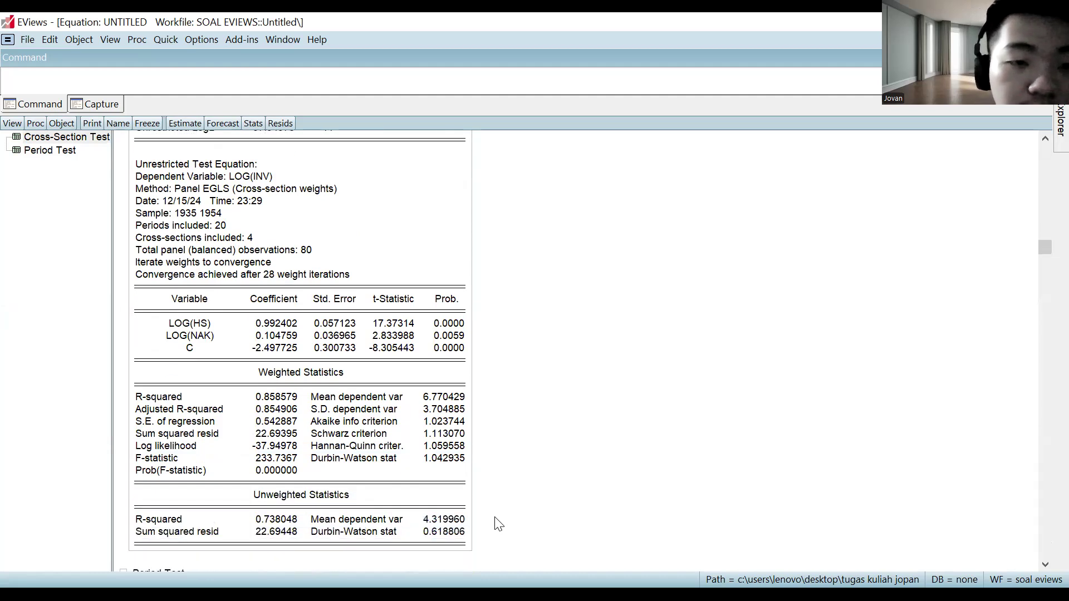
pyautogui.scroll(1, 498, 523)
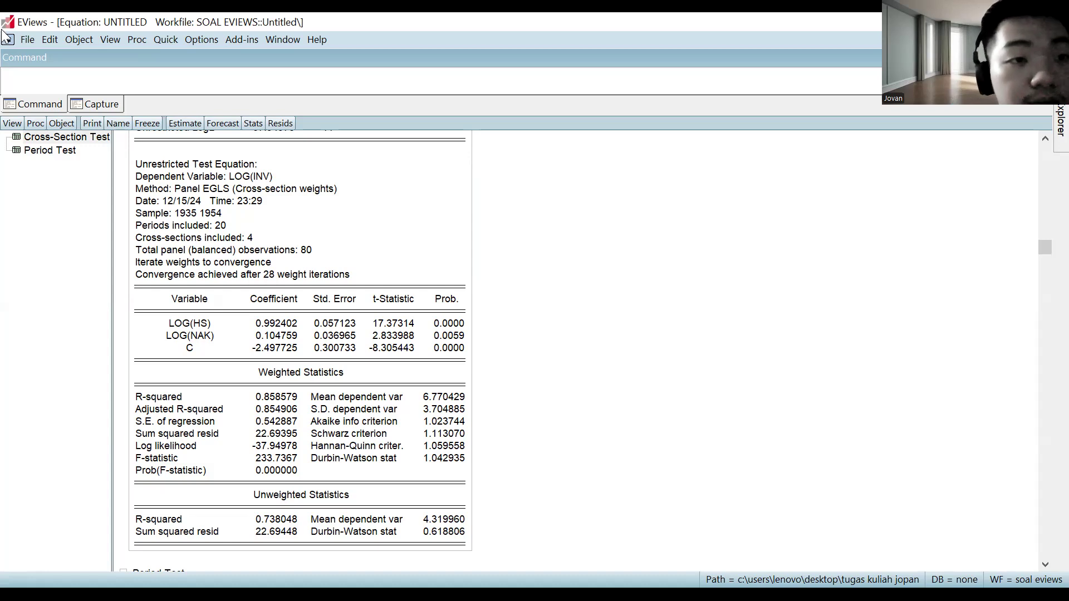
# - Reopen the recent file soal eviews.xlsx and accept the Sheet1 range, header and column settings up to the data structure settings
pyautogui.click(18, 40)
pyautogui.click(13, 38)
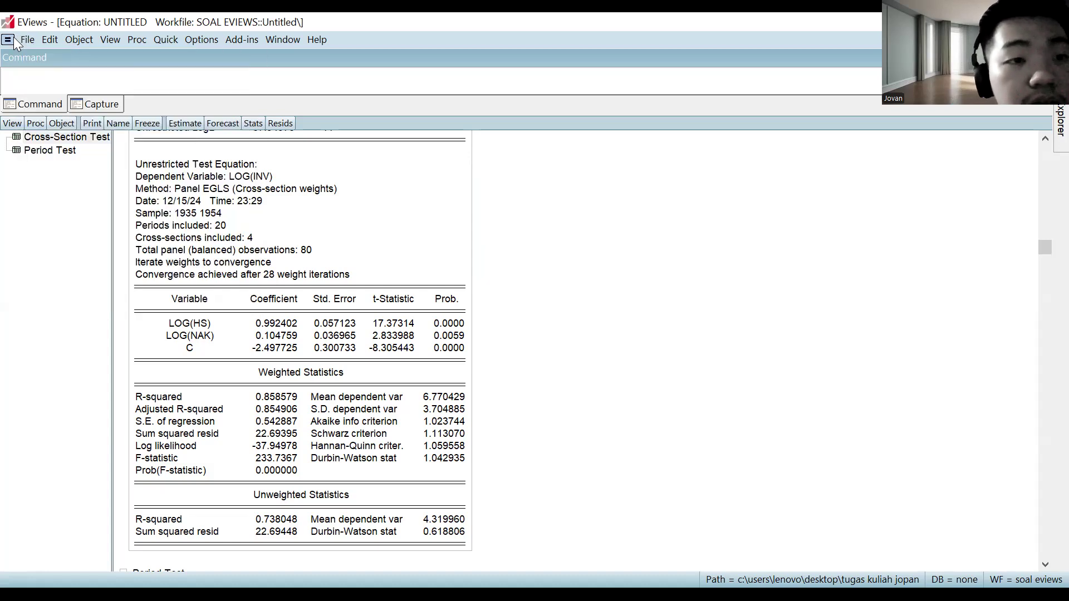
pyautogui.click(20, 38)
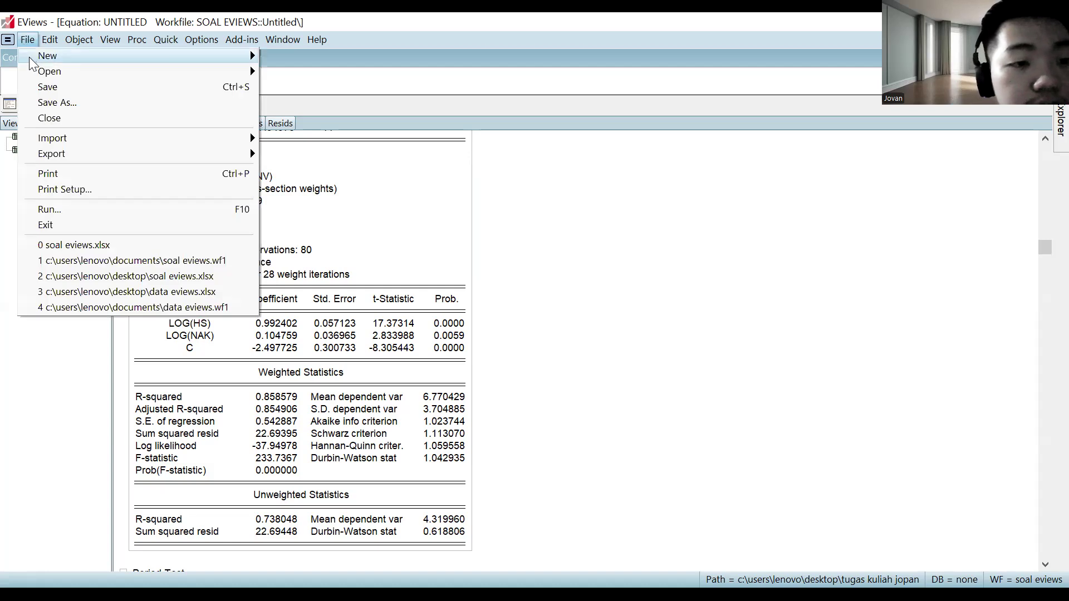
pyautogui.click(172, 244)
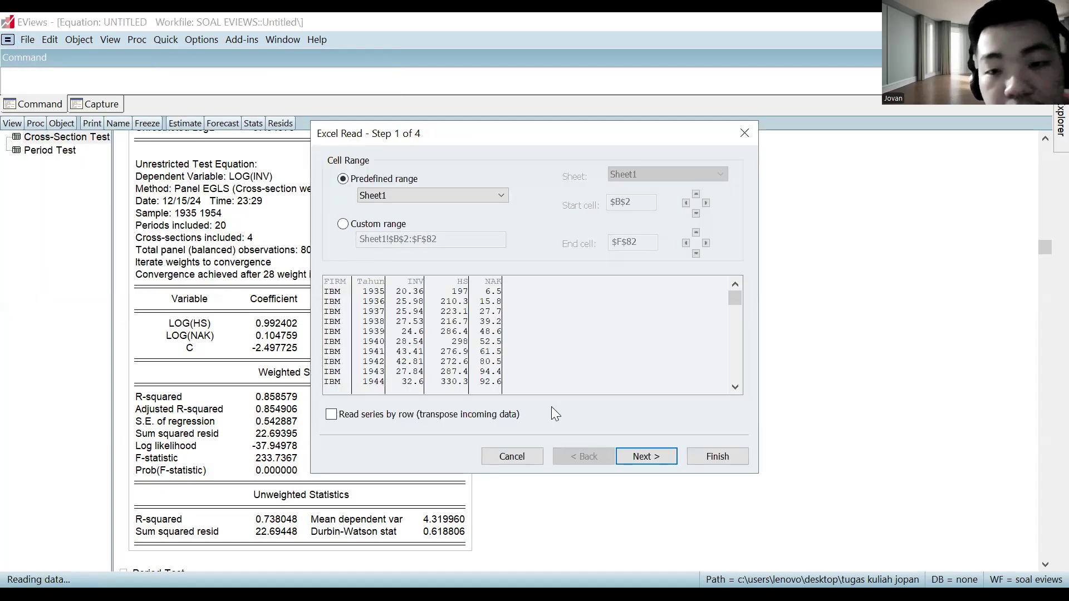
pyautogui.click(634, 456)
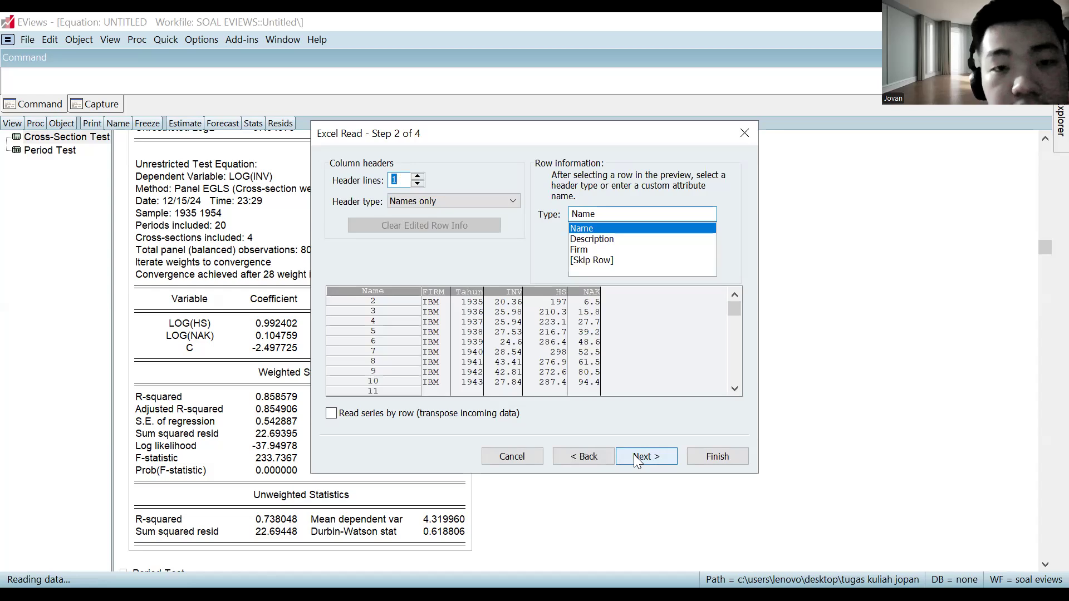
pyautogui.click(634, 457)
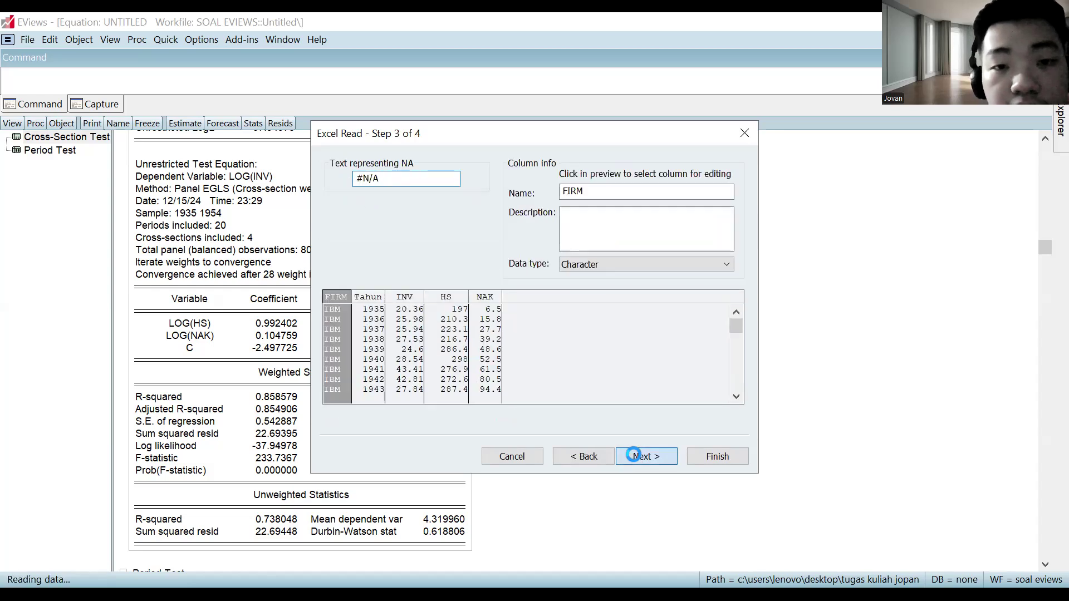
pyautogui.click(633, 455)
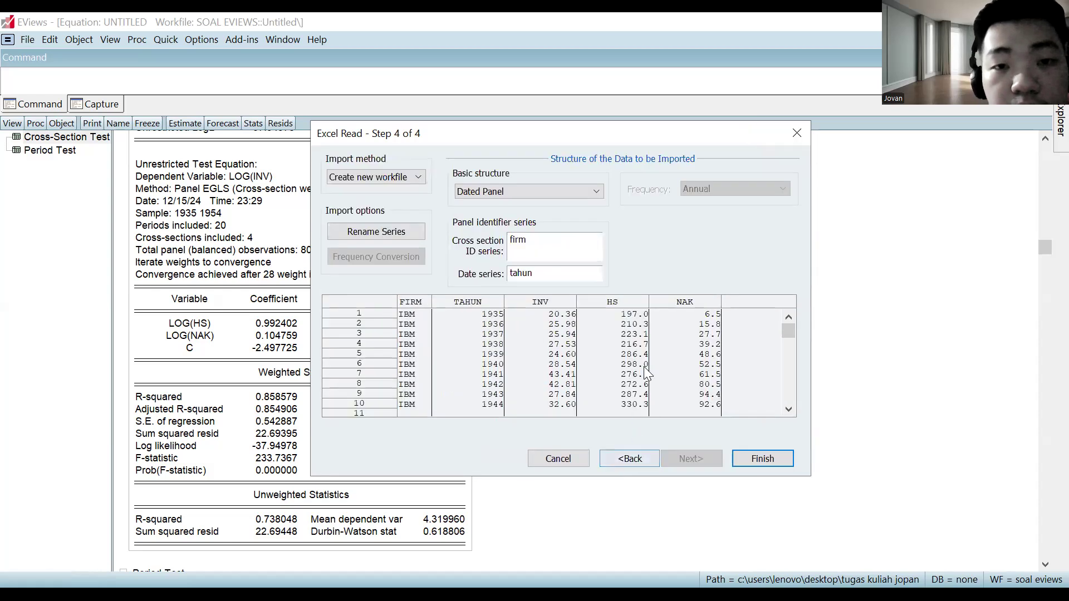
# - Set the basic structure to Unstructured / Undated and finish importing the data into a new workfile
pyautogui.click(570, 194)
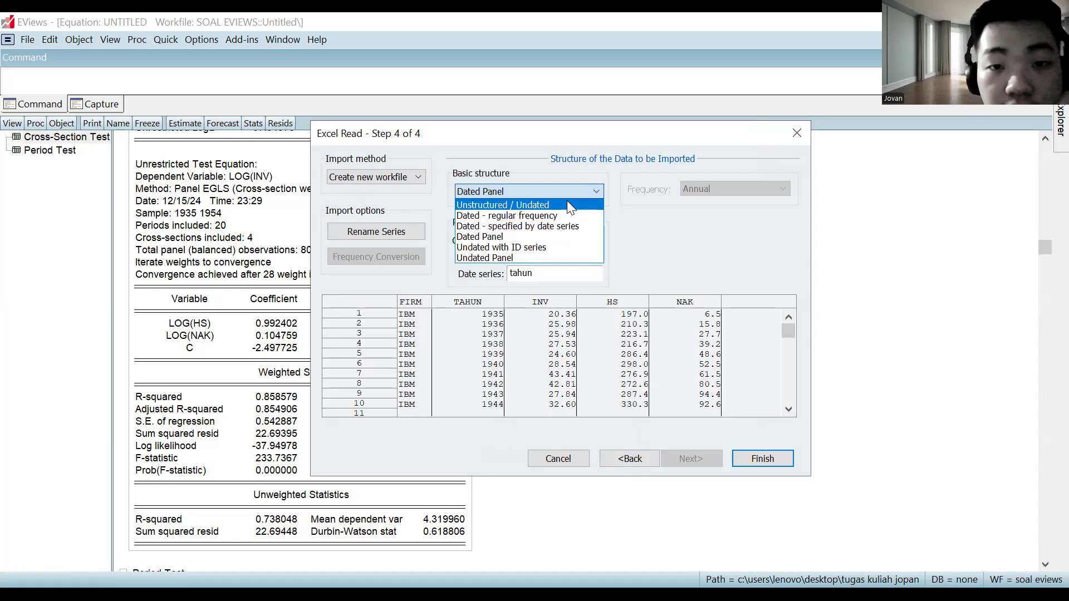
pyautogui.click(566, 205)
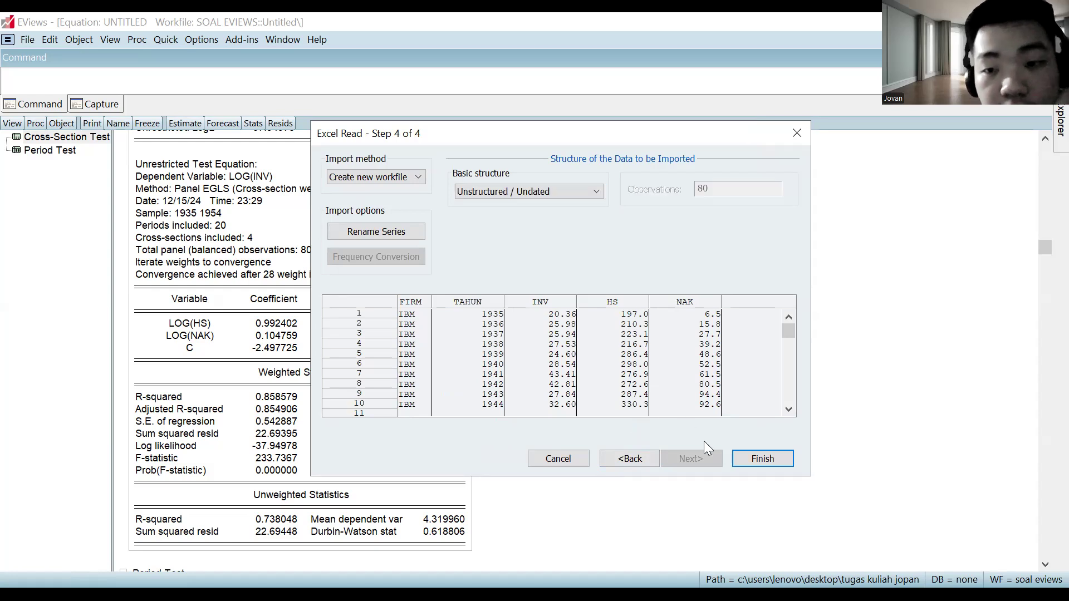
pyautogui.click(734, 456)
pyautogui.click(558, 333)
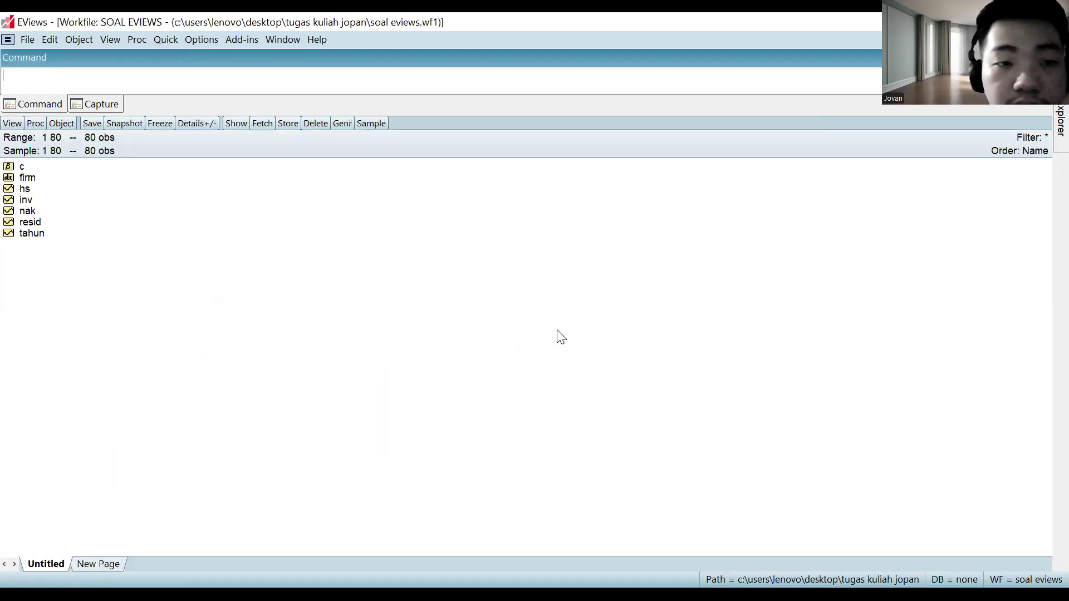
# - Start a new equation estimation in the undated workfile with log(inv) as the dependent variable
pyautogui.click(193, 90)
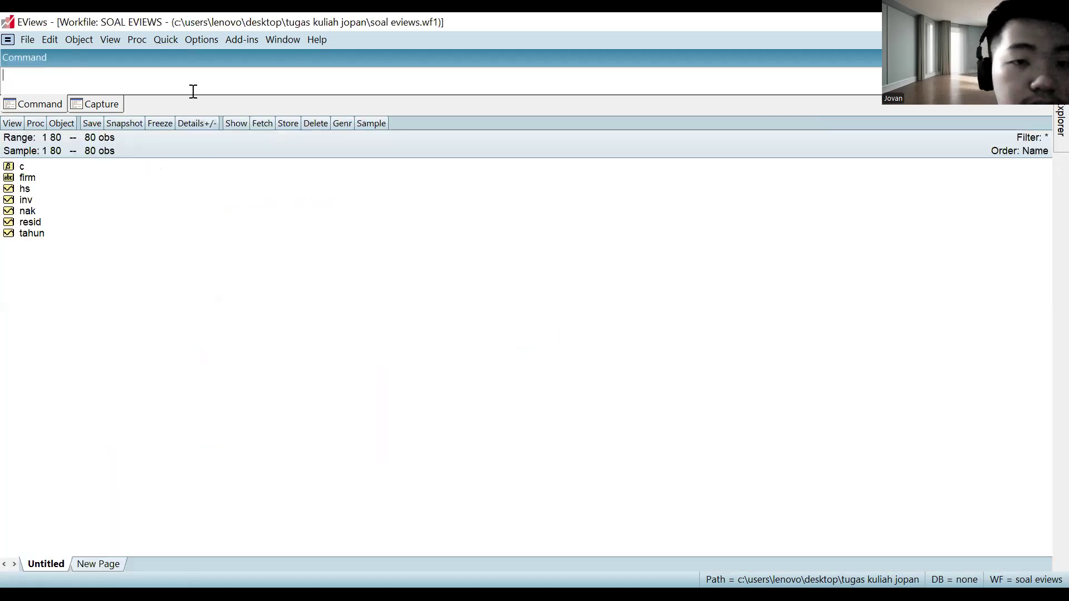
pyautogui.click(175, 43)
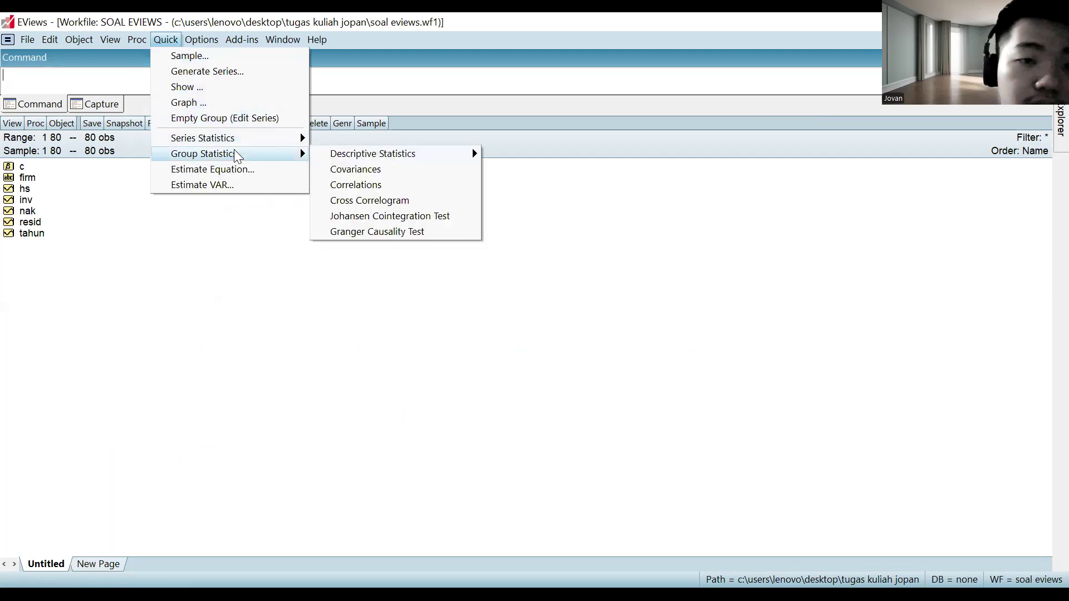
pyautogui.click(243, 167)
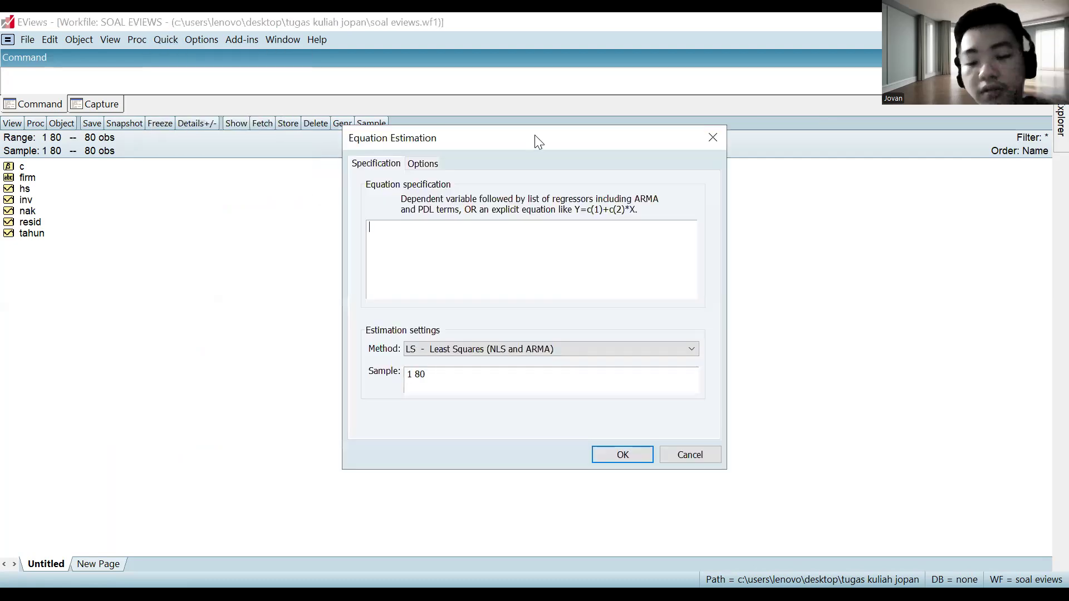
pyautogui.write('log9')
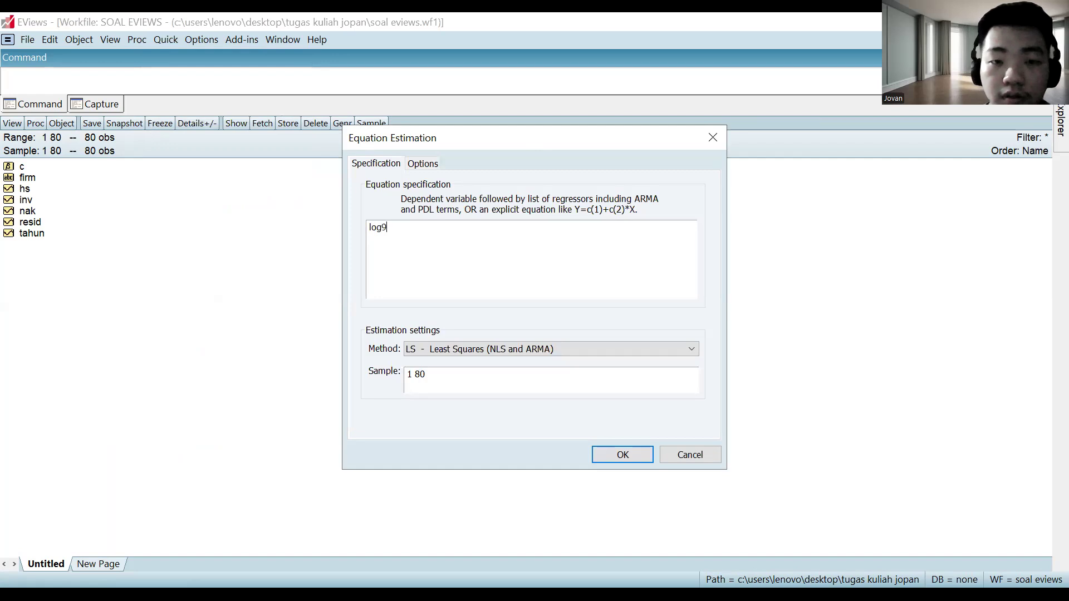
pyautogui.press('BackSpace')
pyautogui.write('(')
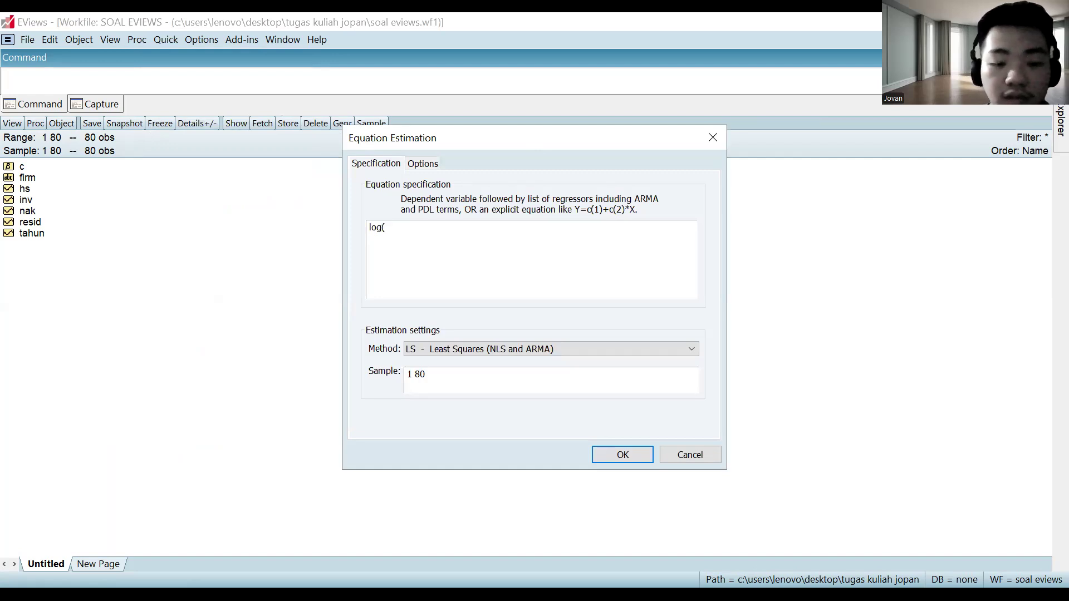
pyautogui.write('inv) log')
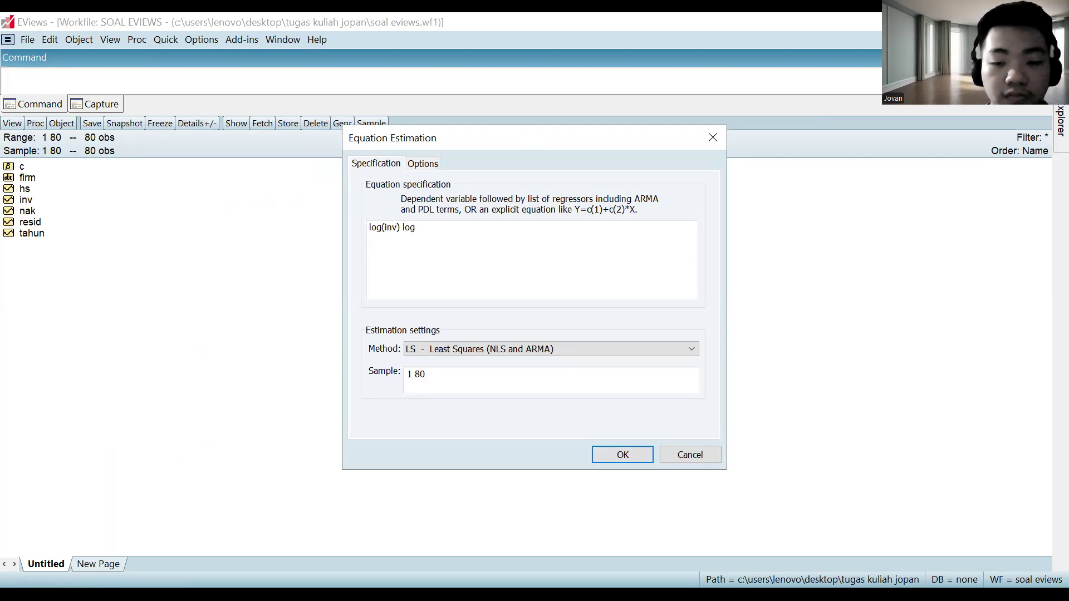
# - Complete the specification with log(hs), log(nak) and c, and estimate it by Least Squares over the sample 1 80
pyautogui.write('(hs) llo')
pyautogui.press('BackSpace')
pyautogui.write('og(na')
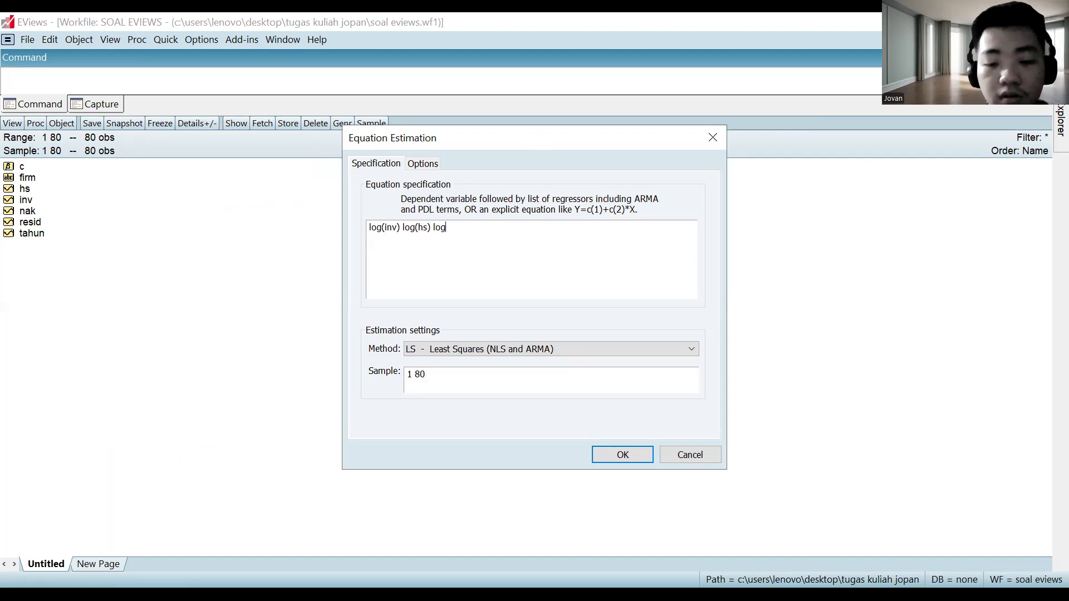
pyautogui.write('k')
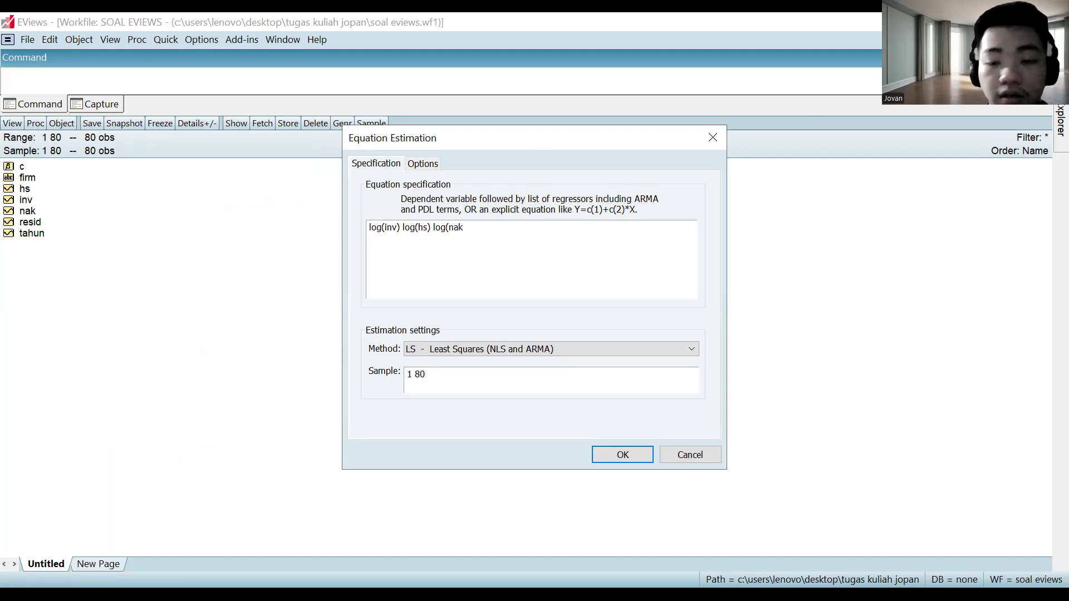
pyautogui.write(') c')
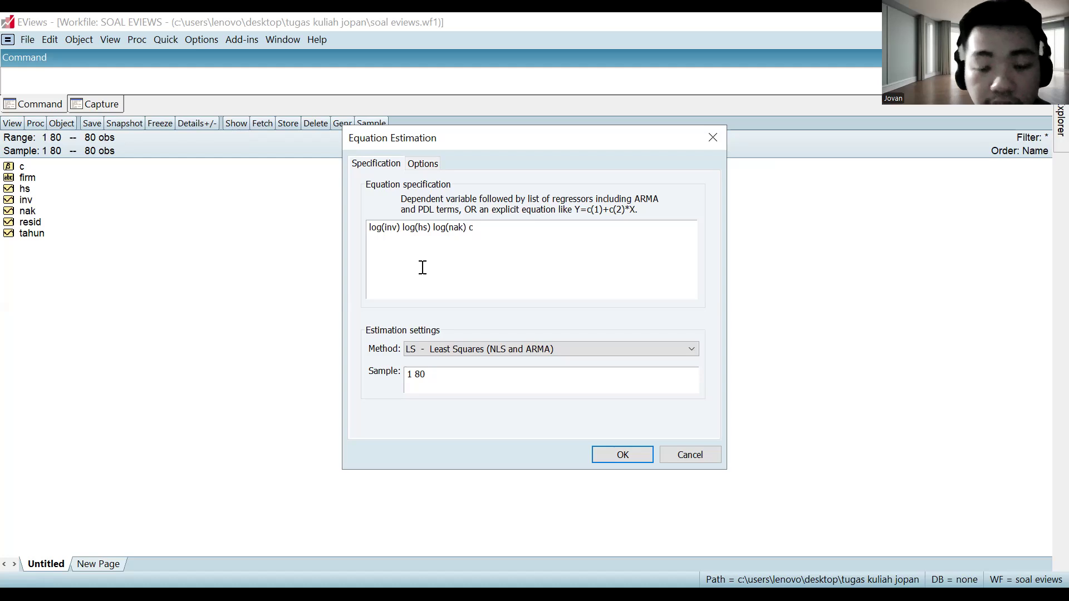
pyautogui.click(414, 379)
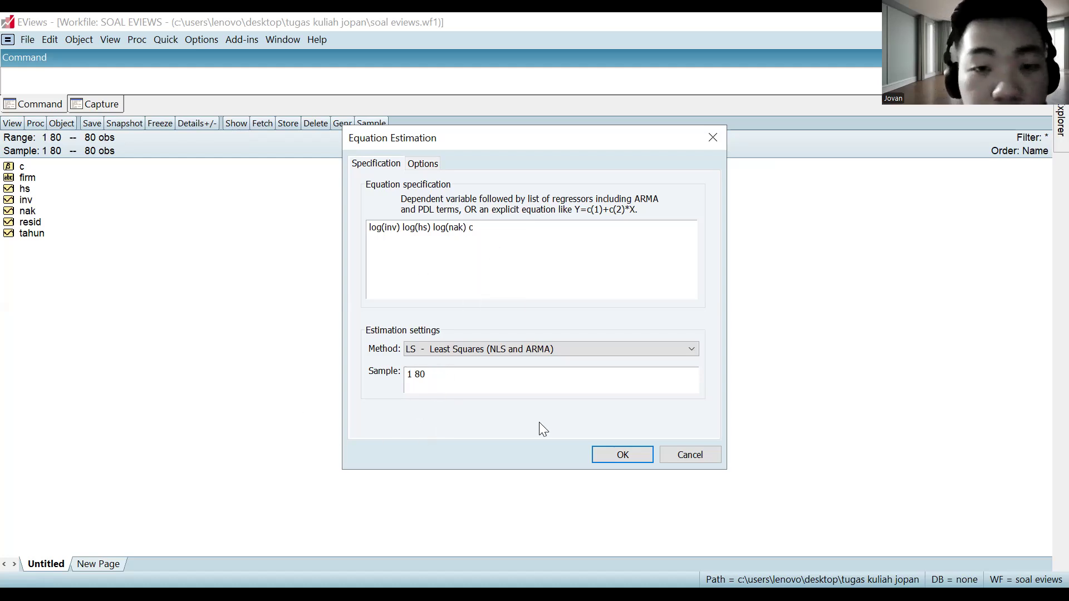
pyautogui.click(619, 456)
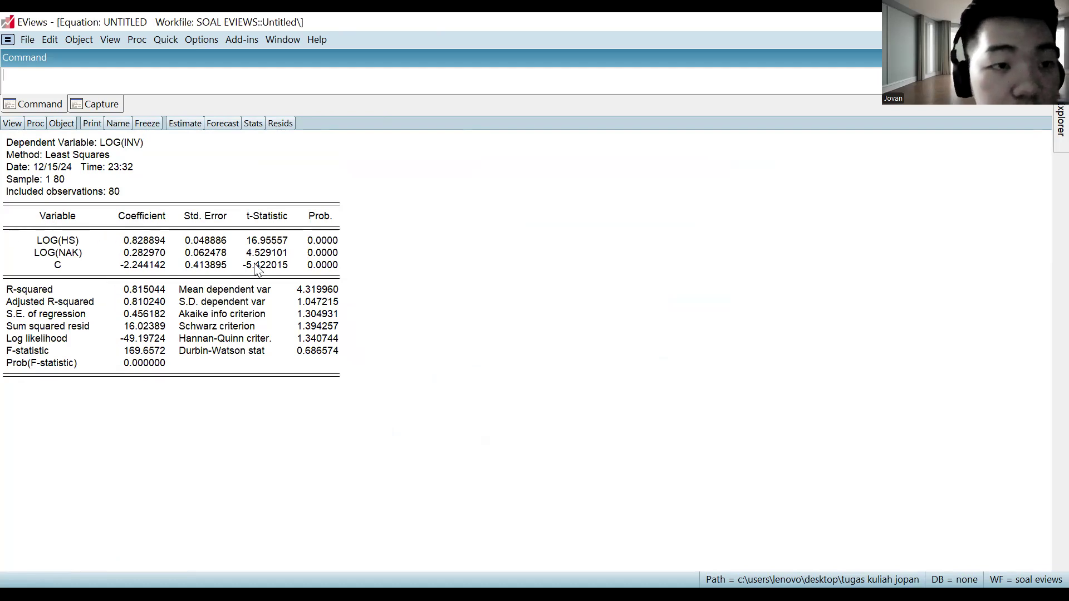
# - Run the Variance Inflation Factors diagnostic on the estimated equation and examine the centered VIFs of log(hs) and log(nak)
pyautogui.click(13, 124)
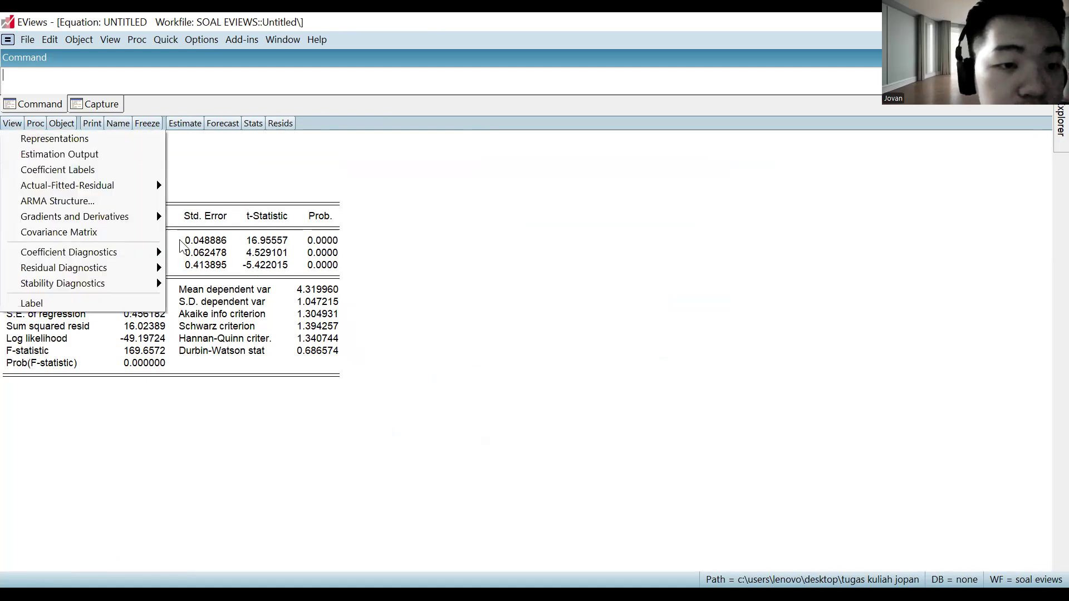
pyautogui.moveTo(159, 269)
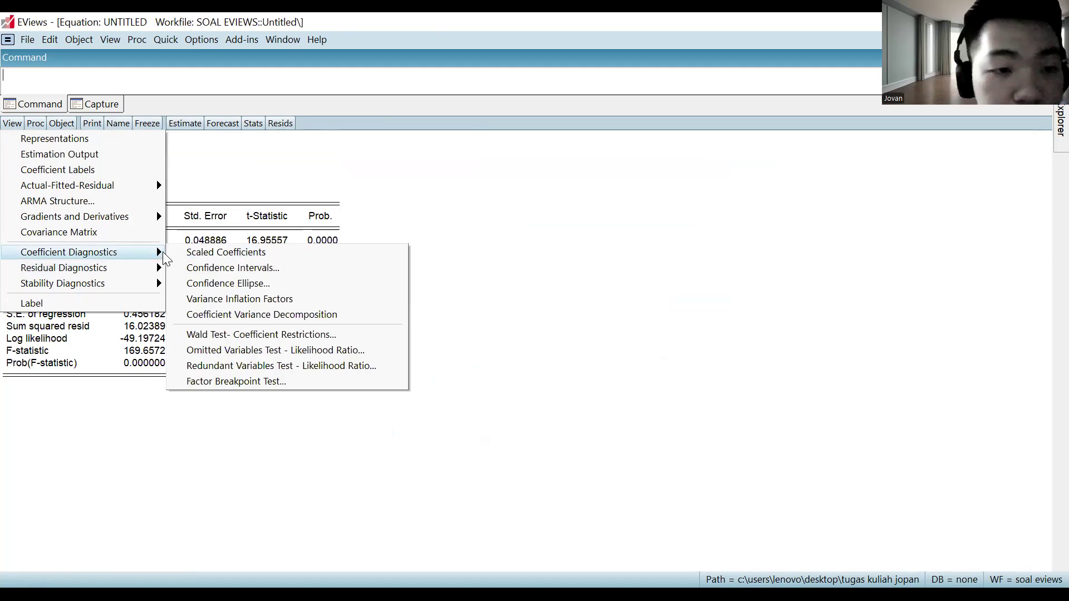
pyautogui.click(208, 303)
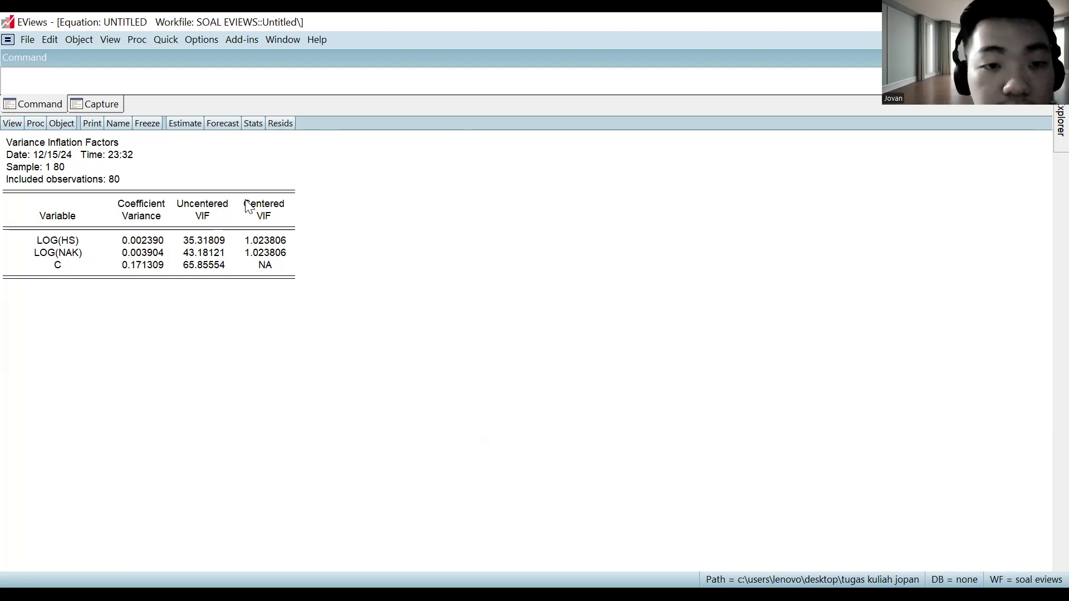
pyautogui.click(255, 243)
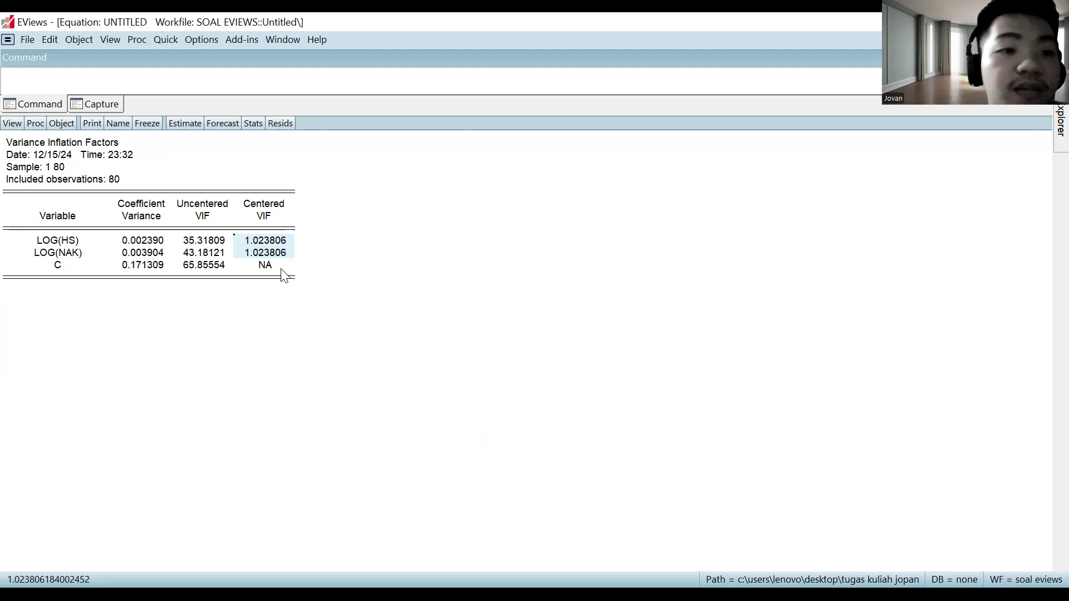
# - Run the White heteroskedasticity test with cross terms included on the equation's residuals and check the Obs*R-squared Chi-Square probability
pyautogui.click(12, 124)
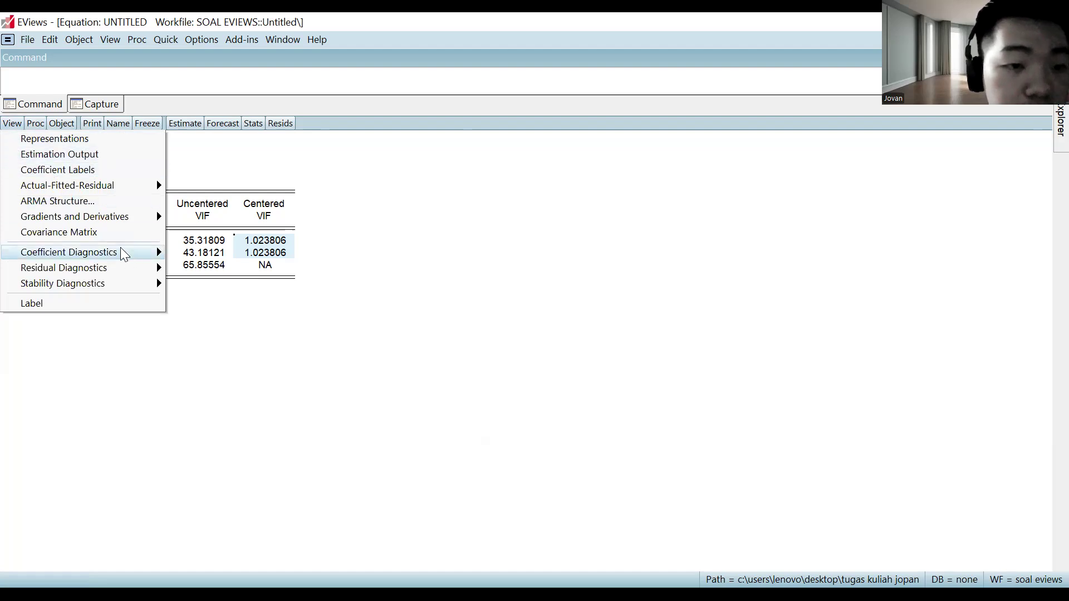
pyautogui.moveTo(135, 271)
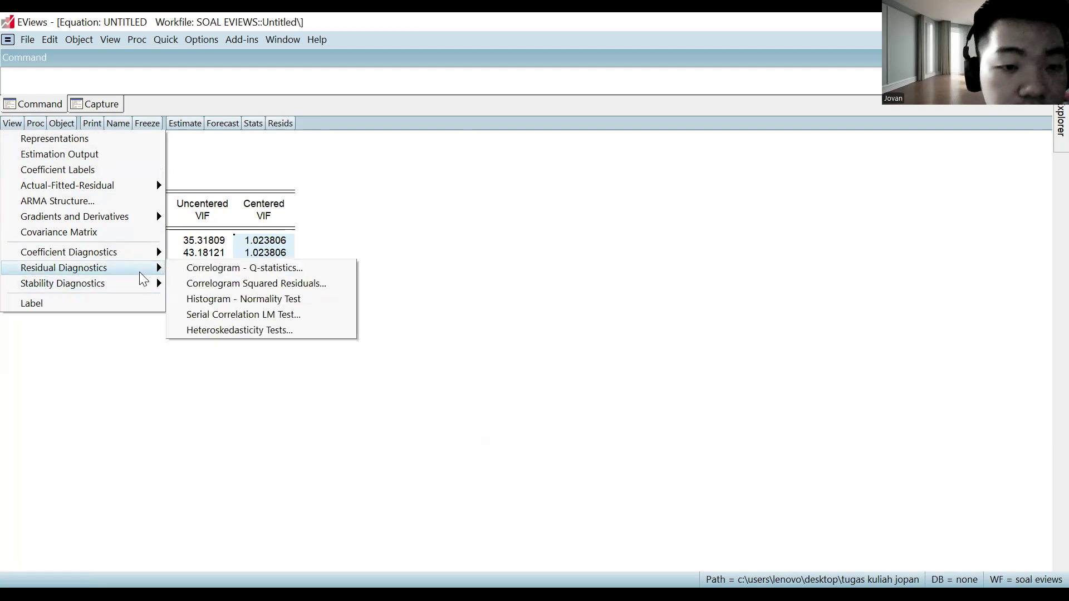
pyautogui.click(194, 332)
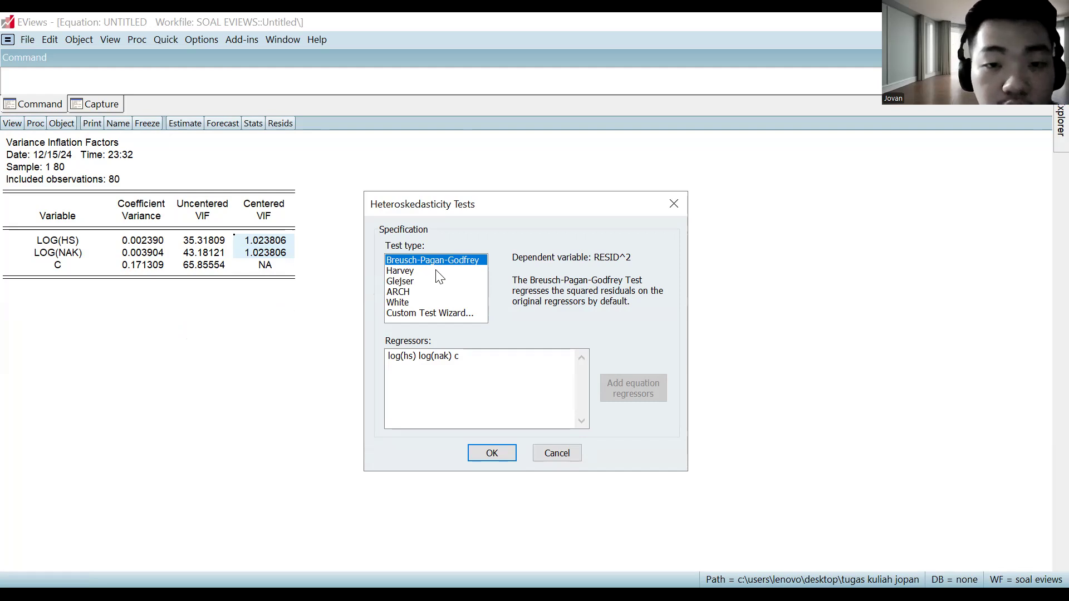
pyautogui.click(477, 281)
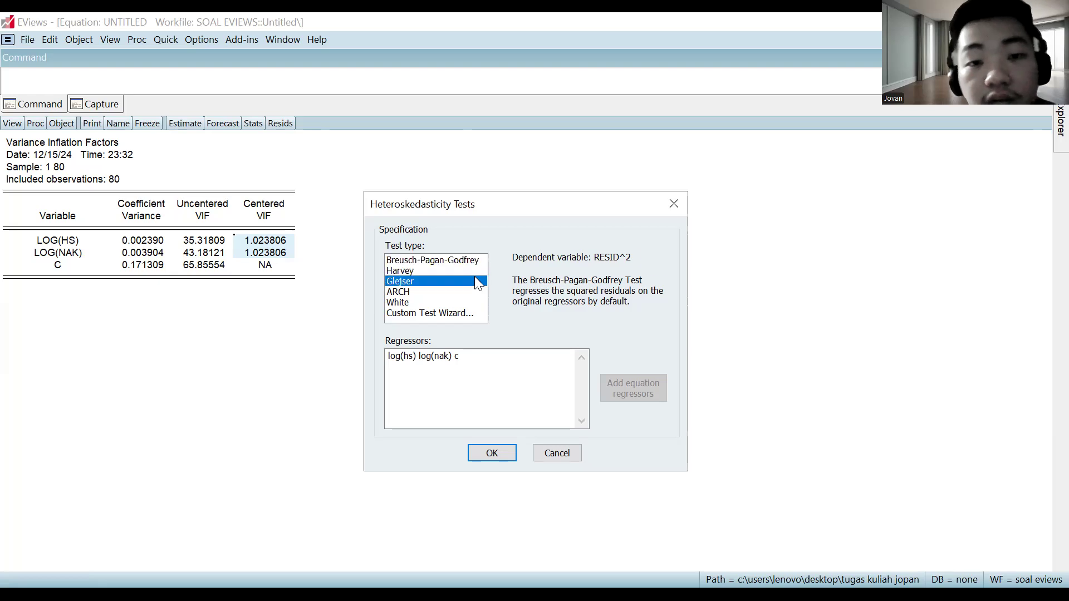
pyautogui.click(471, 301)
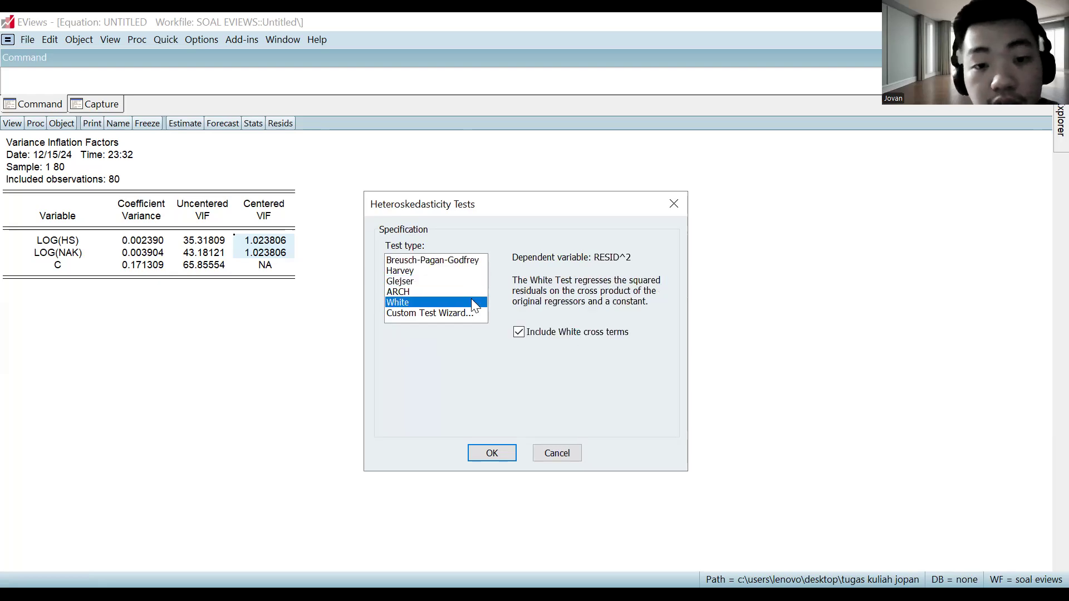
pyautogui.click(492, 453)
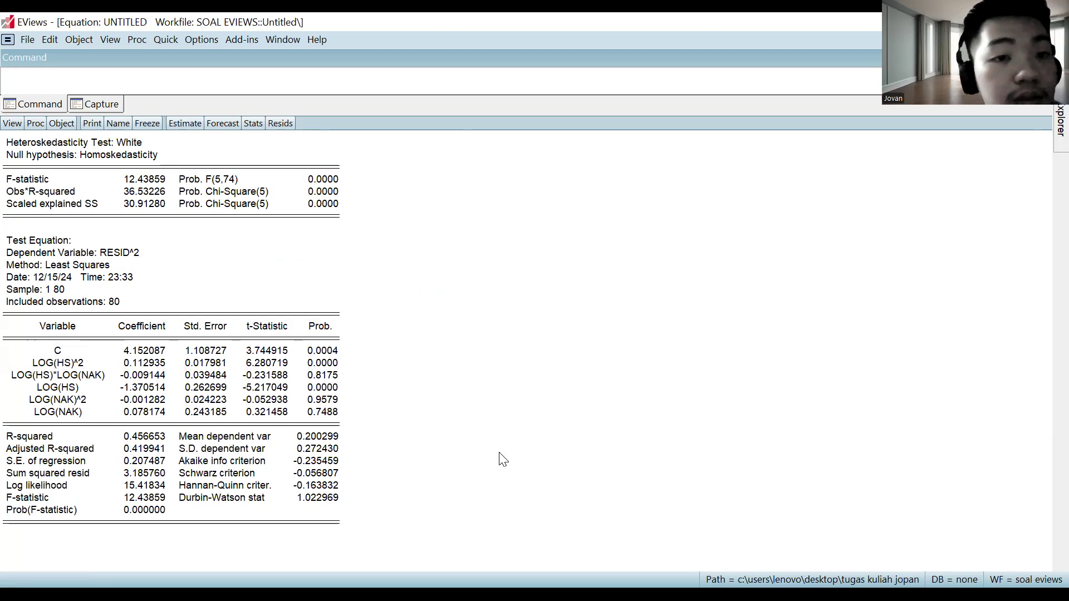
pyautogui.click(225, 193)
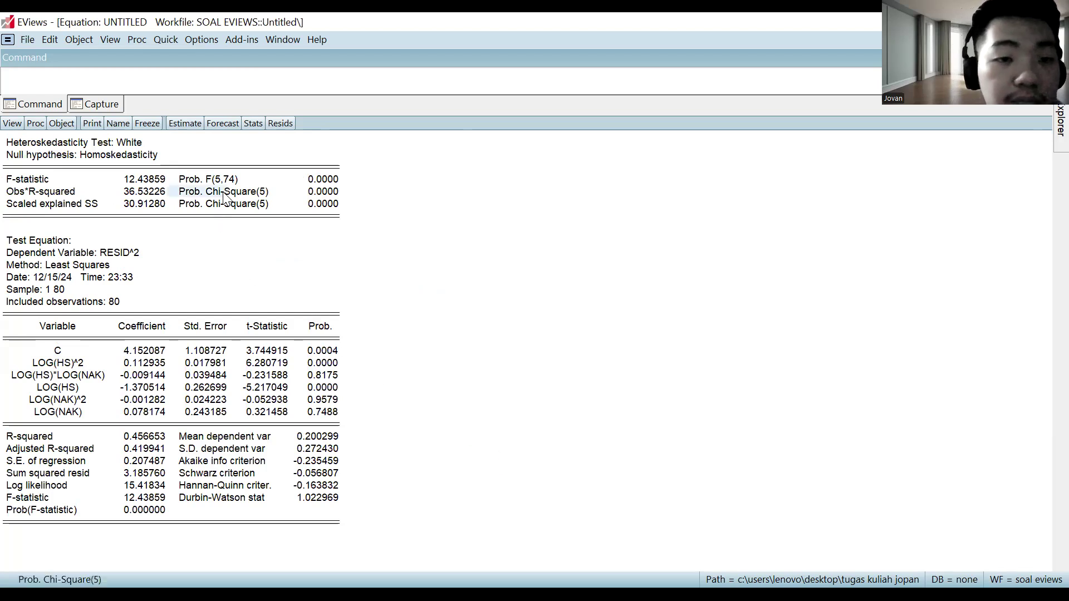
pyautogui.click(327, 192)
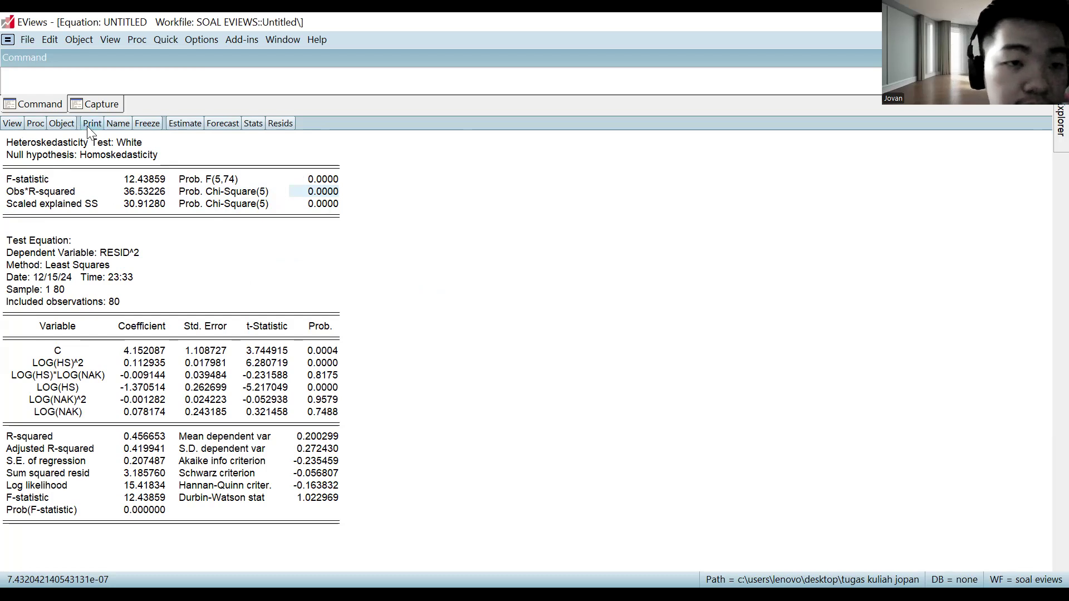
# - Run the Glejser heteroskedasticity test with regressors log(hs) log(nak) c and check the Obs*R-squared Chi-Square probability
pyautogui.click(20, 127)
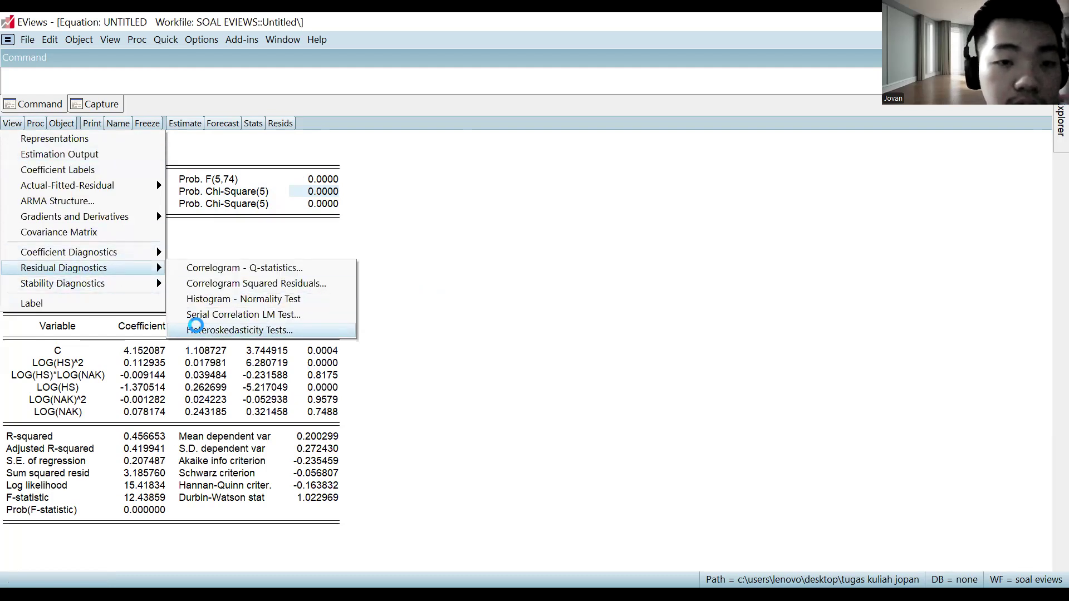
pyautogui.click(203, 330)
pyautogui.click(397, 281)
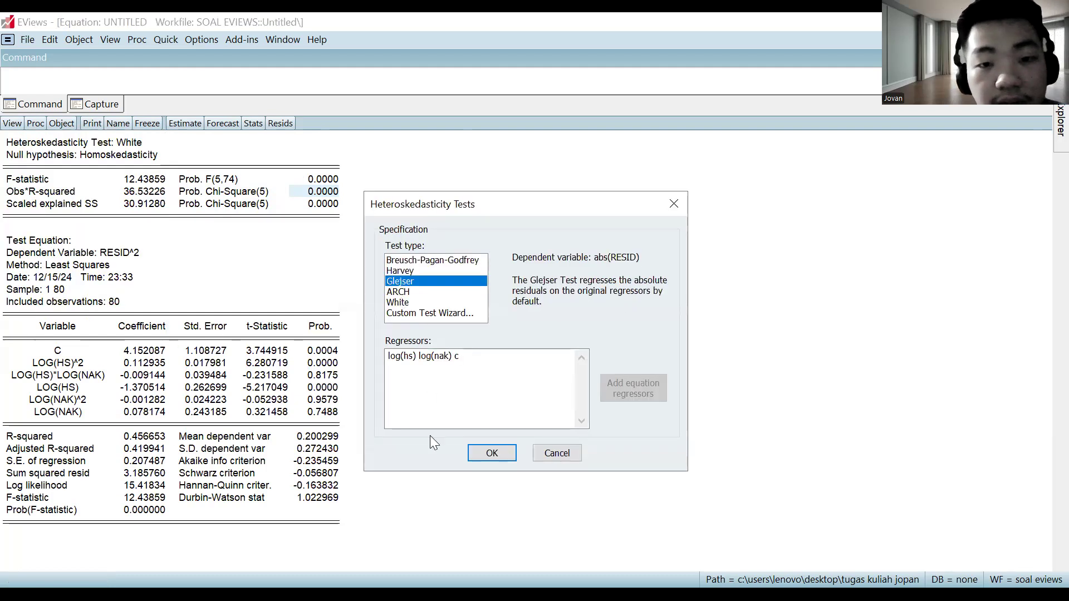
pyautogui.click(485, 456)
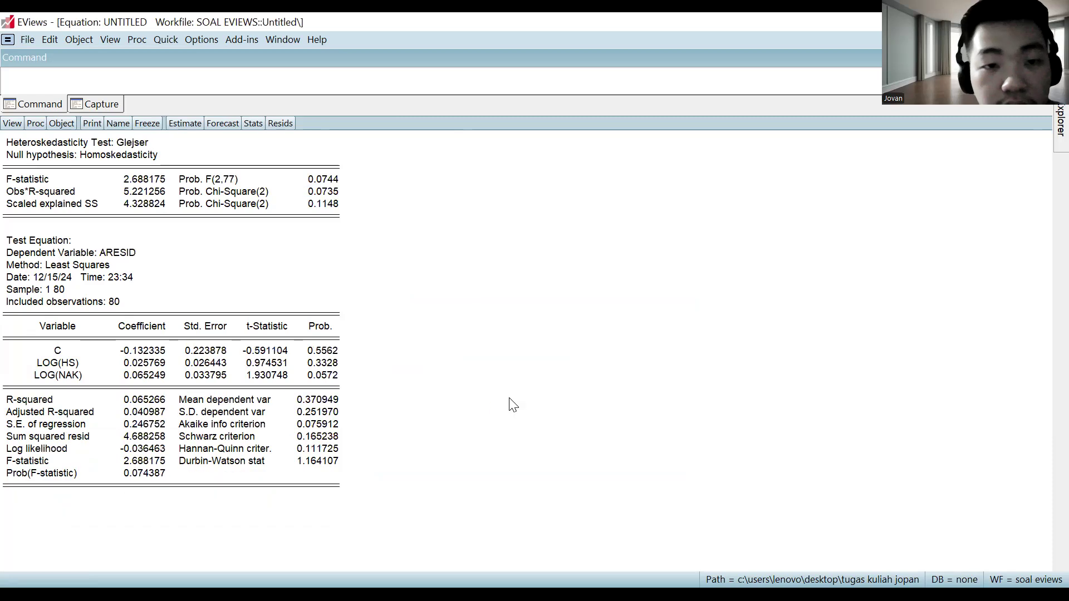
pyautogui.click(326, 191)
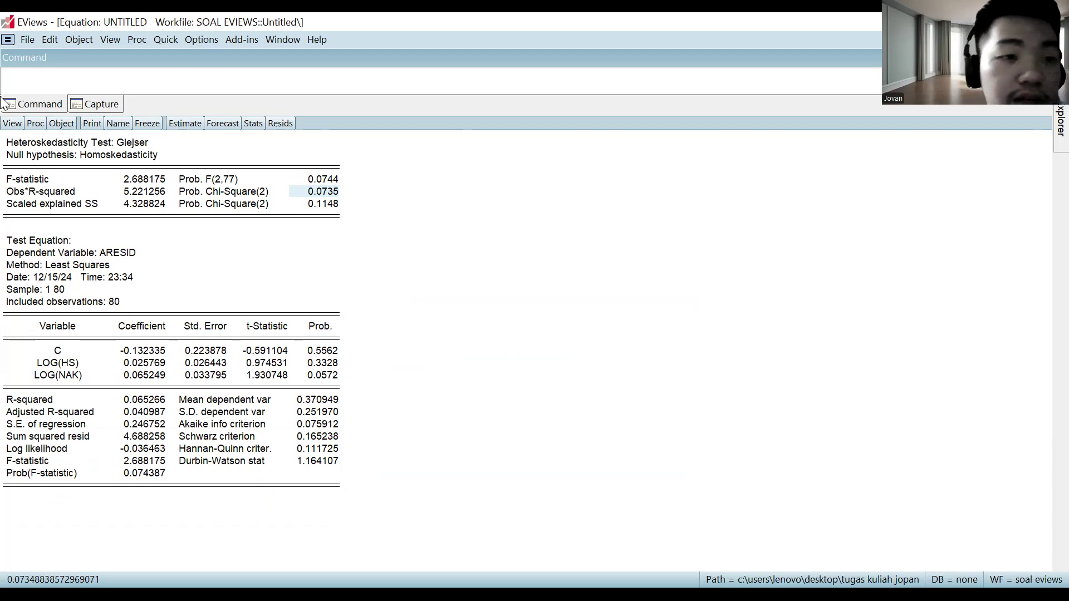
# - Run the Serial Correlation LM Test on the equation's residuals with 2 lags and check the Obs*R-squared Chi-Square probability
pyautogui.click(11, 123)
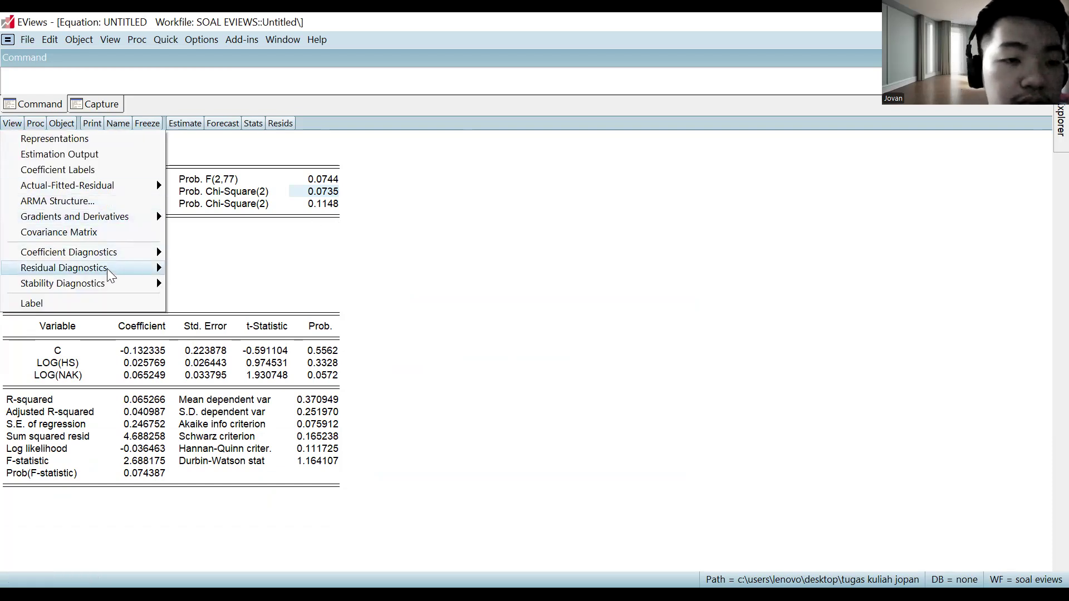
pyautogui.moveTo(107, 270)
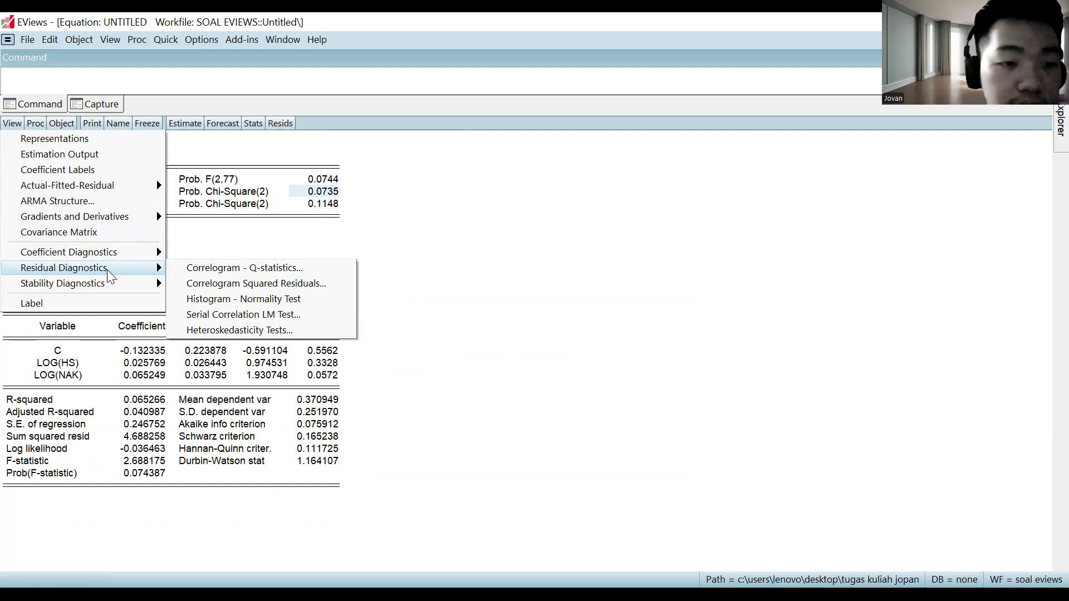
pyautogui.click(247, 315)
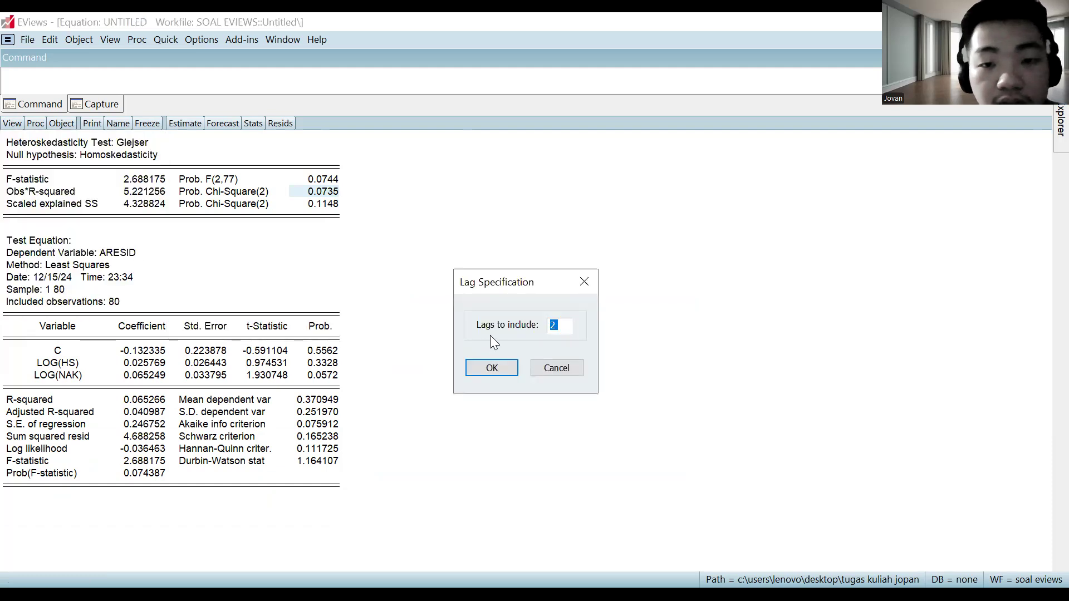
pyautogui.click(498, 365)
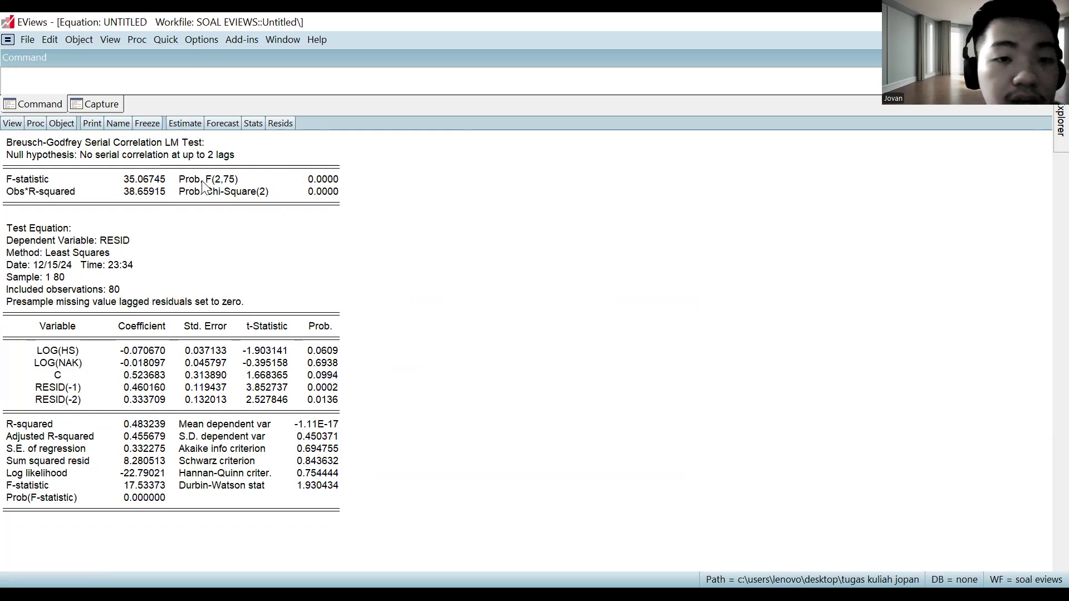
pyautogui.click(318, 192)
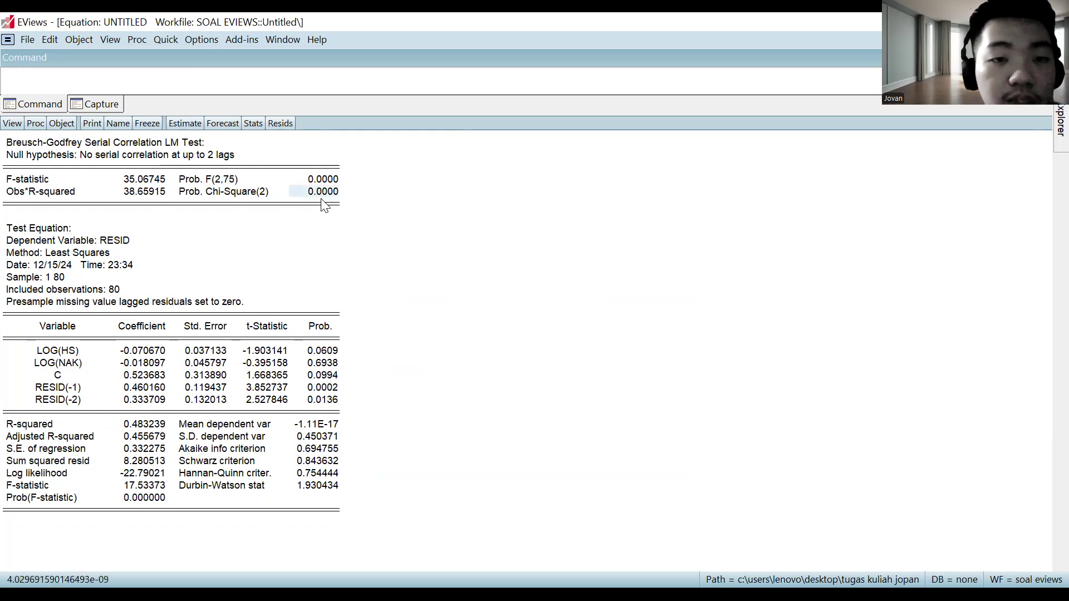